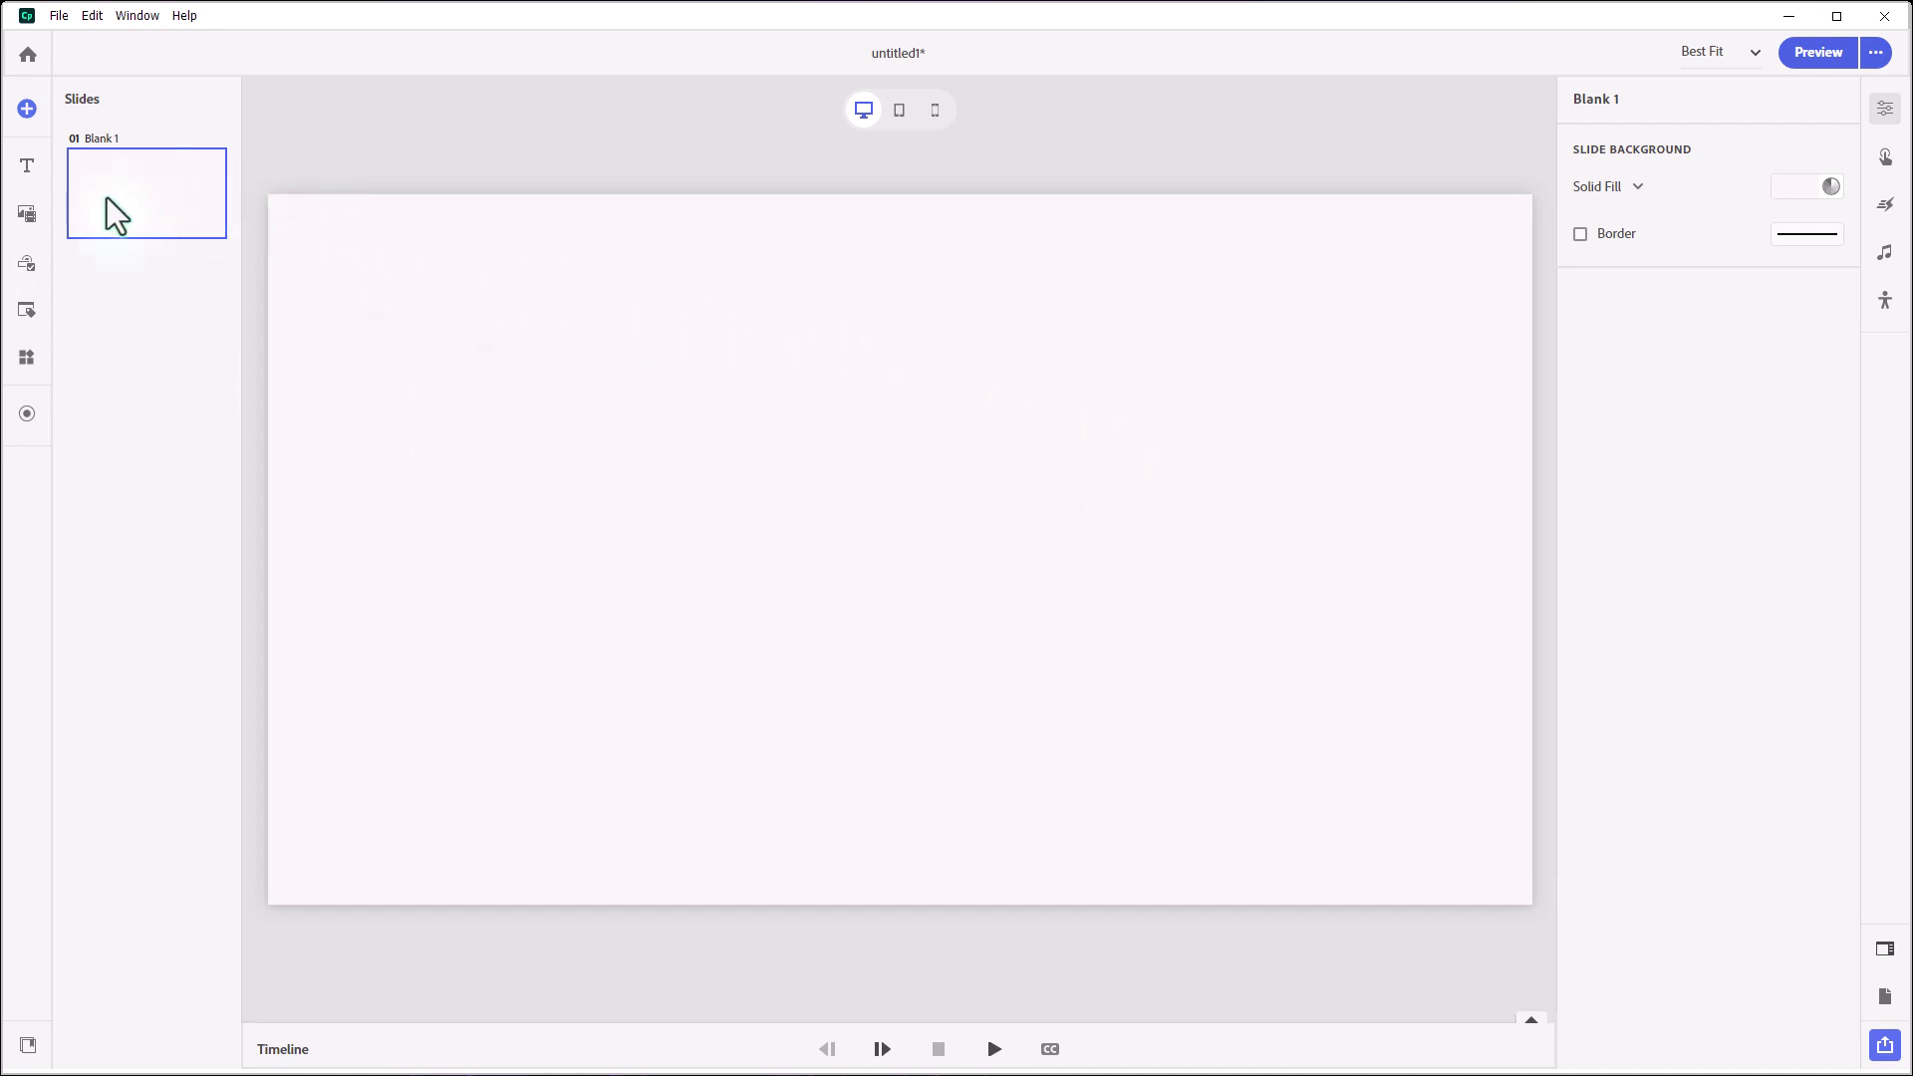
- Insert a Web Object media block at 80% content width, stretched taller with Autofit height on
left_click(27, 212)
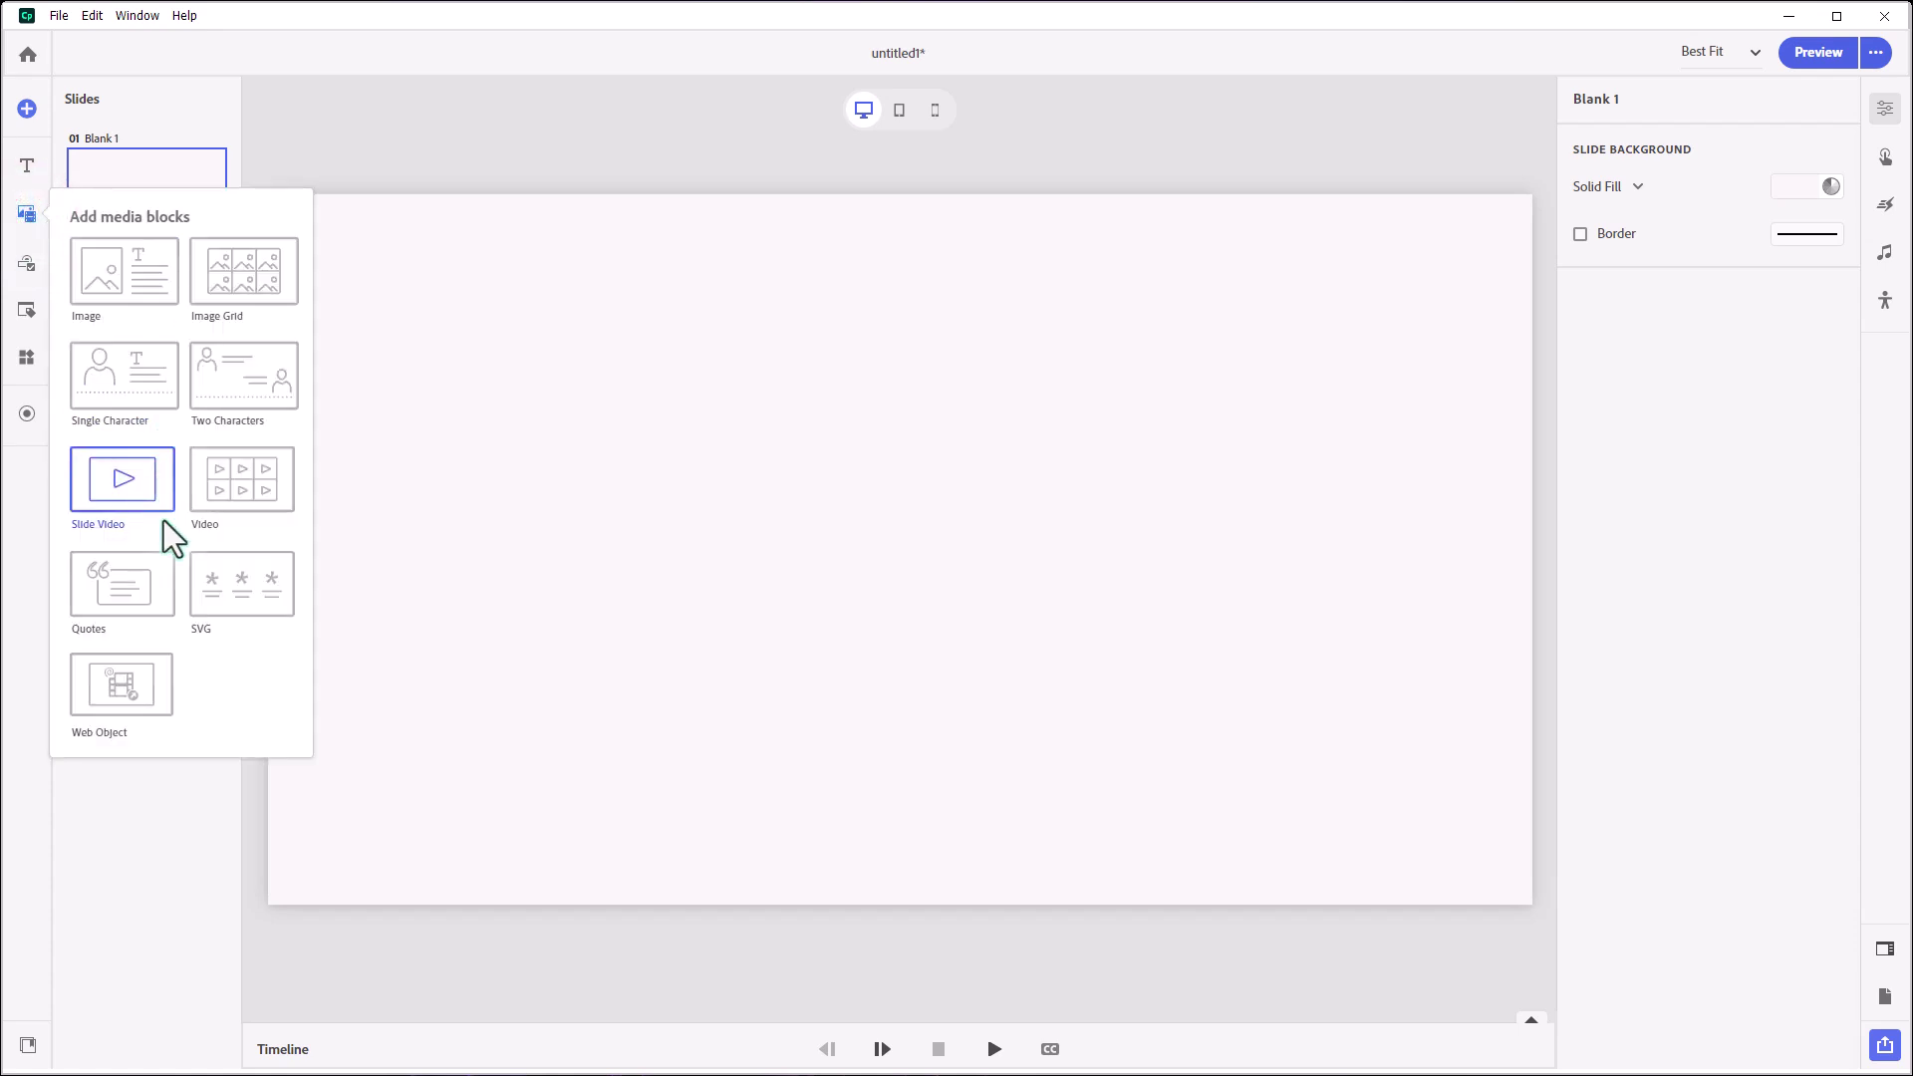
left_click(138, 691)
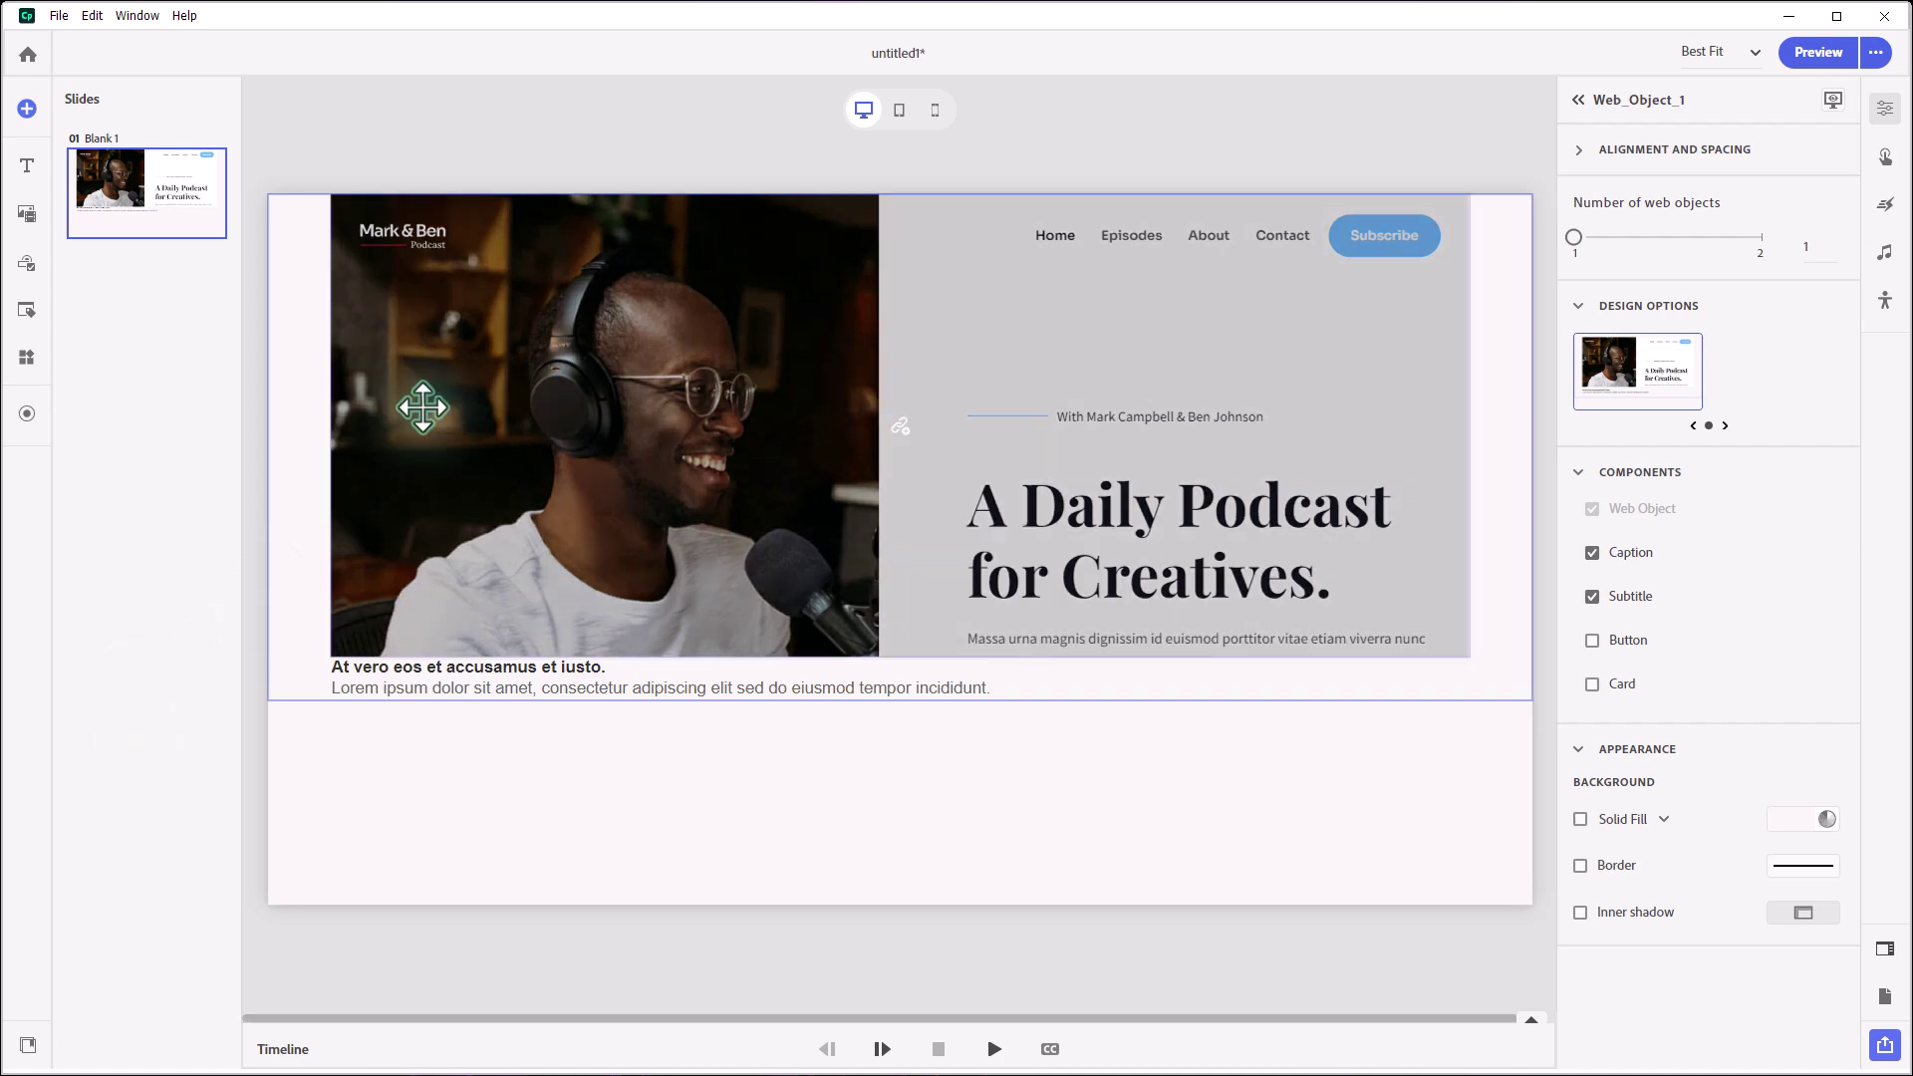
left_click(1580, 152)
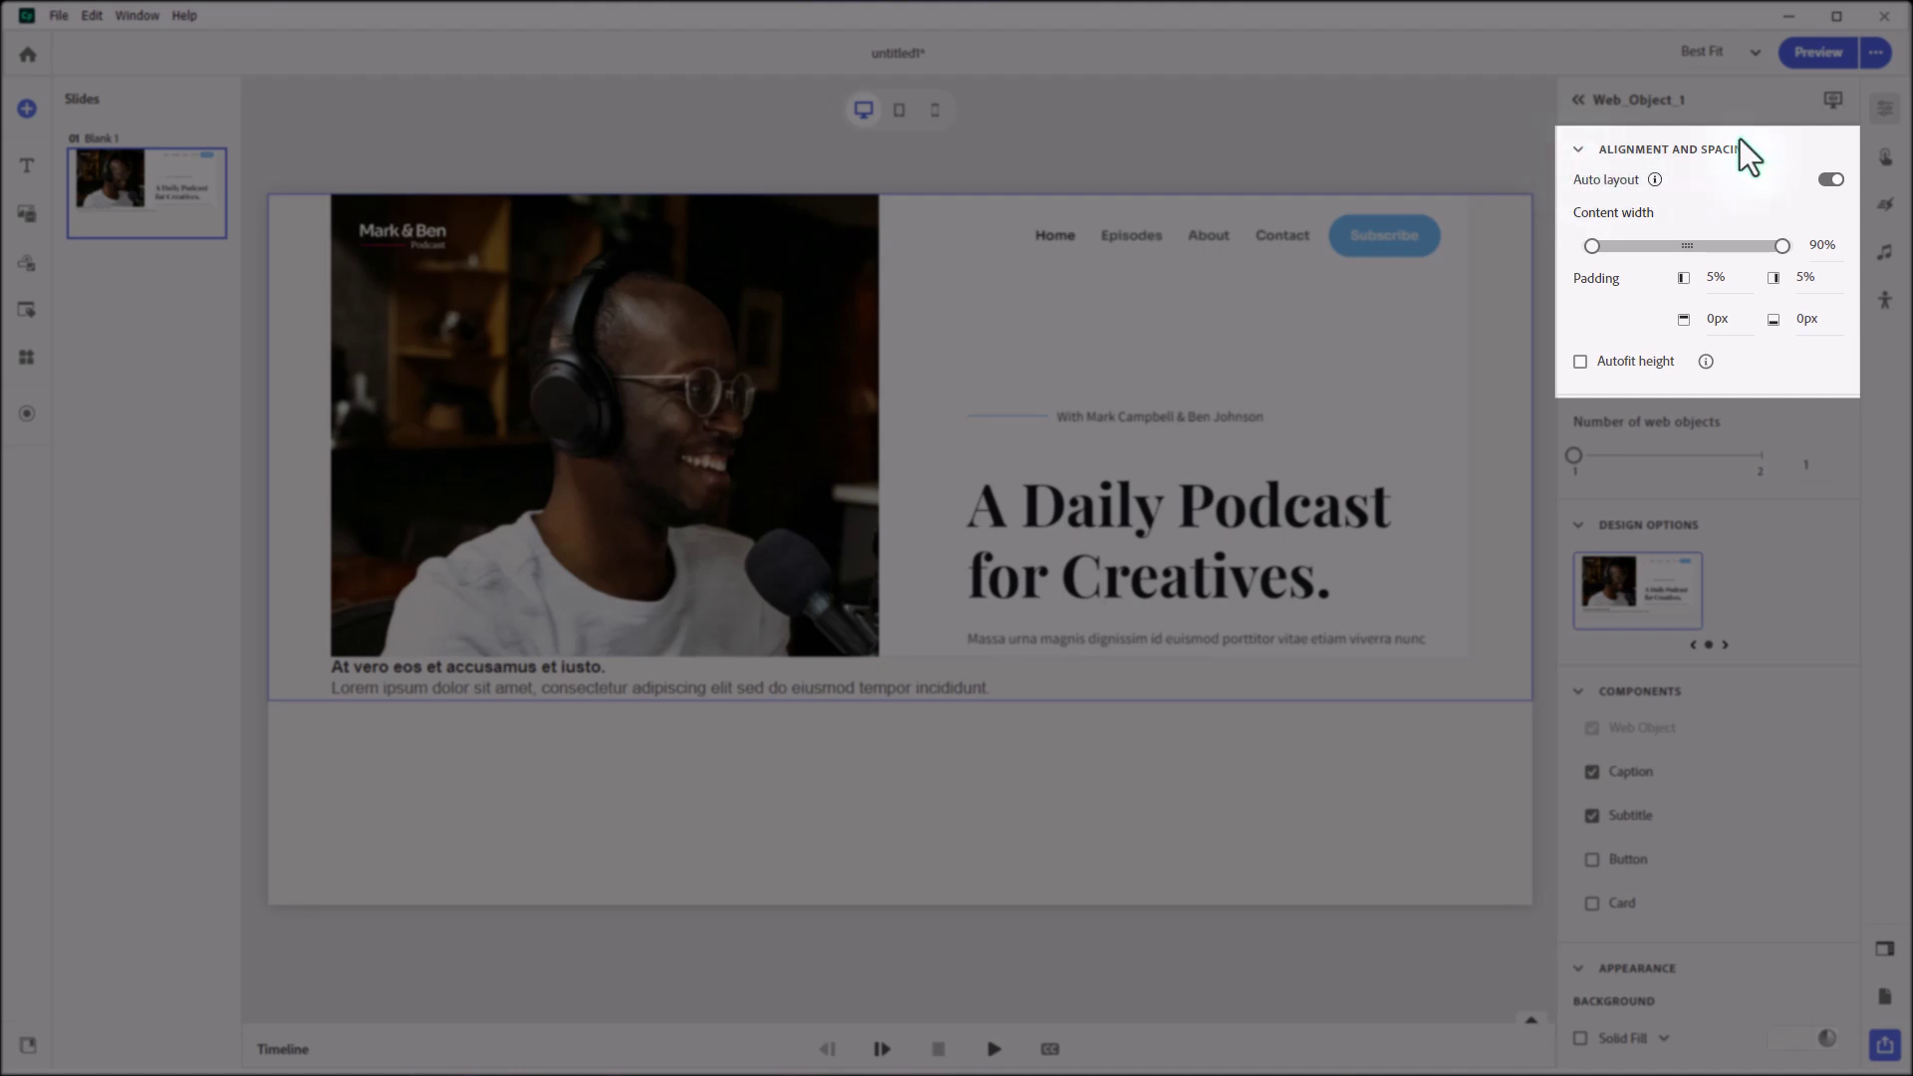
left_click(1819, 244)
type("80")
key("Return")
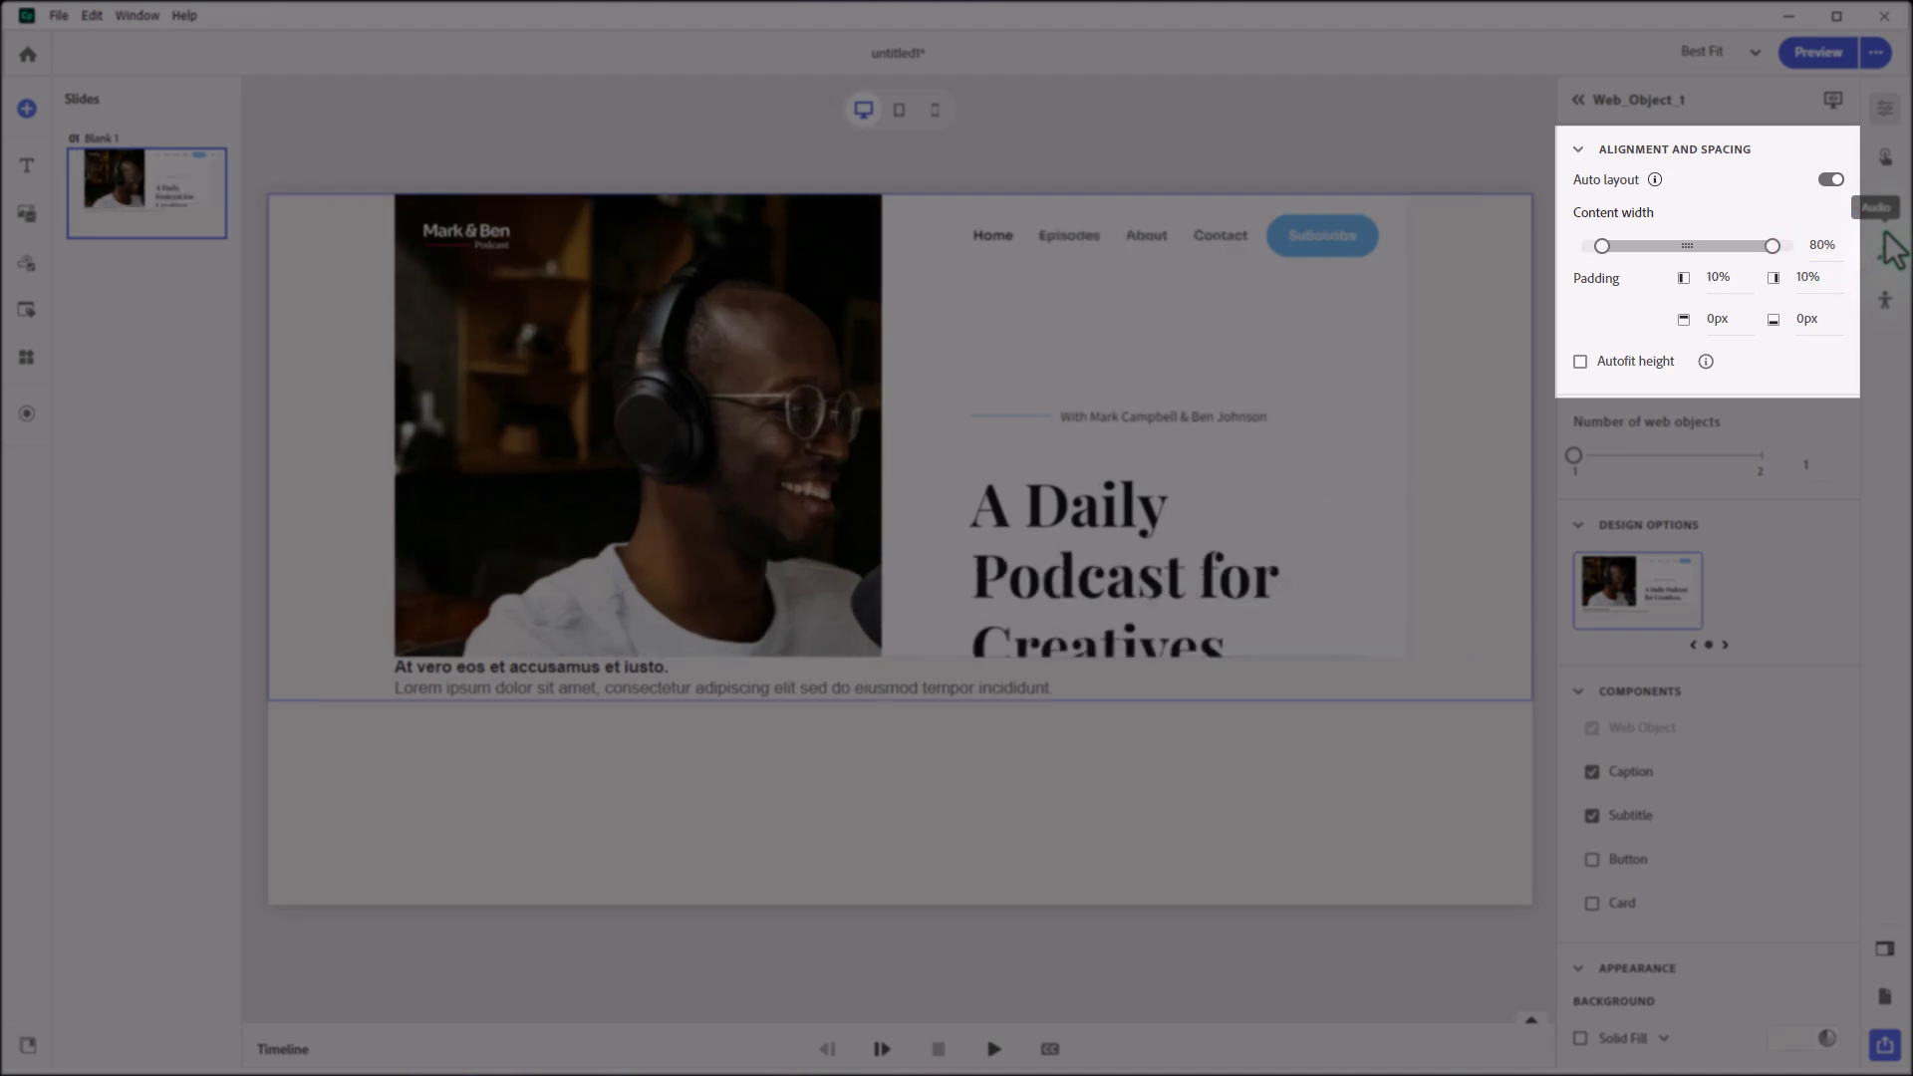
left_click(1690, 244)
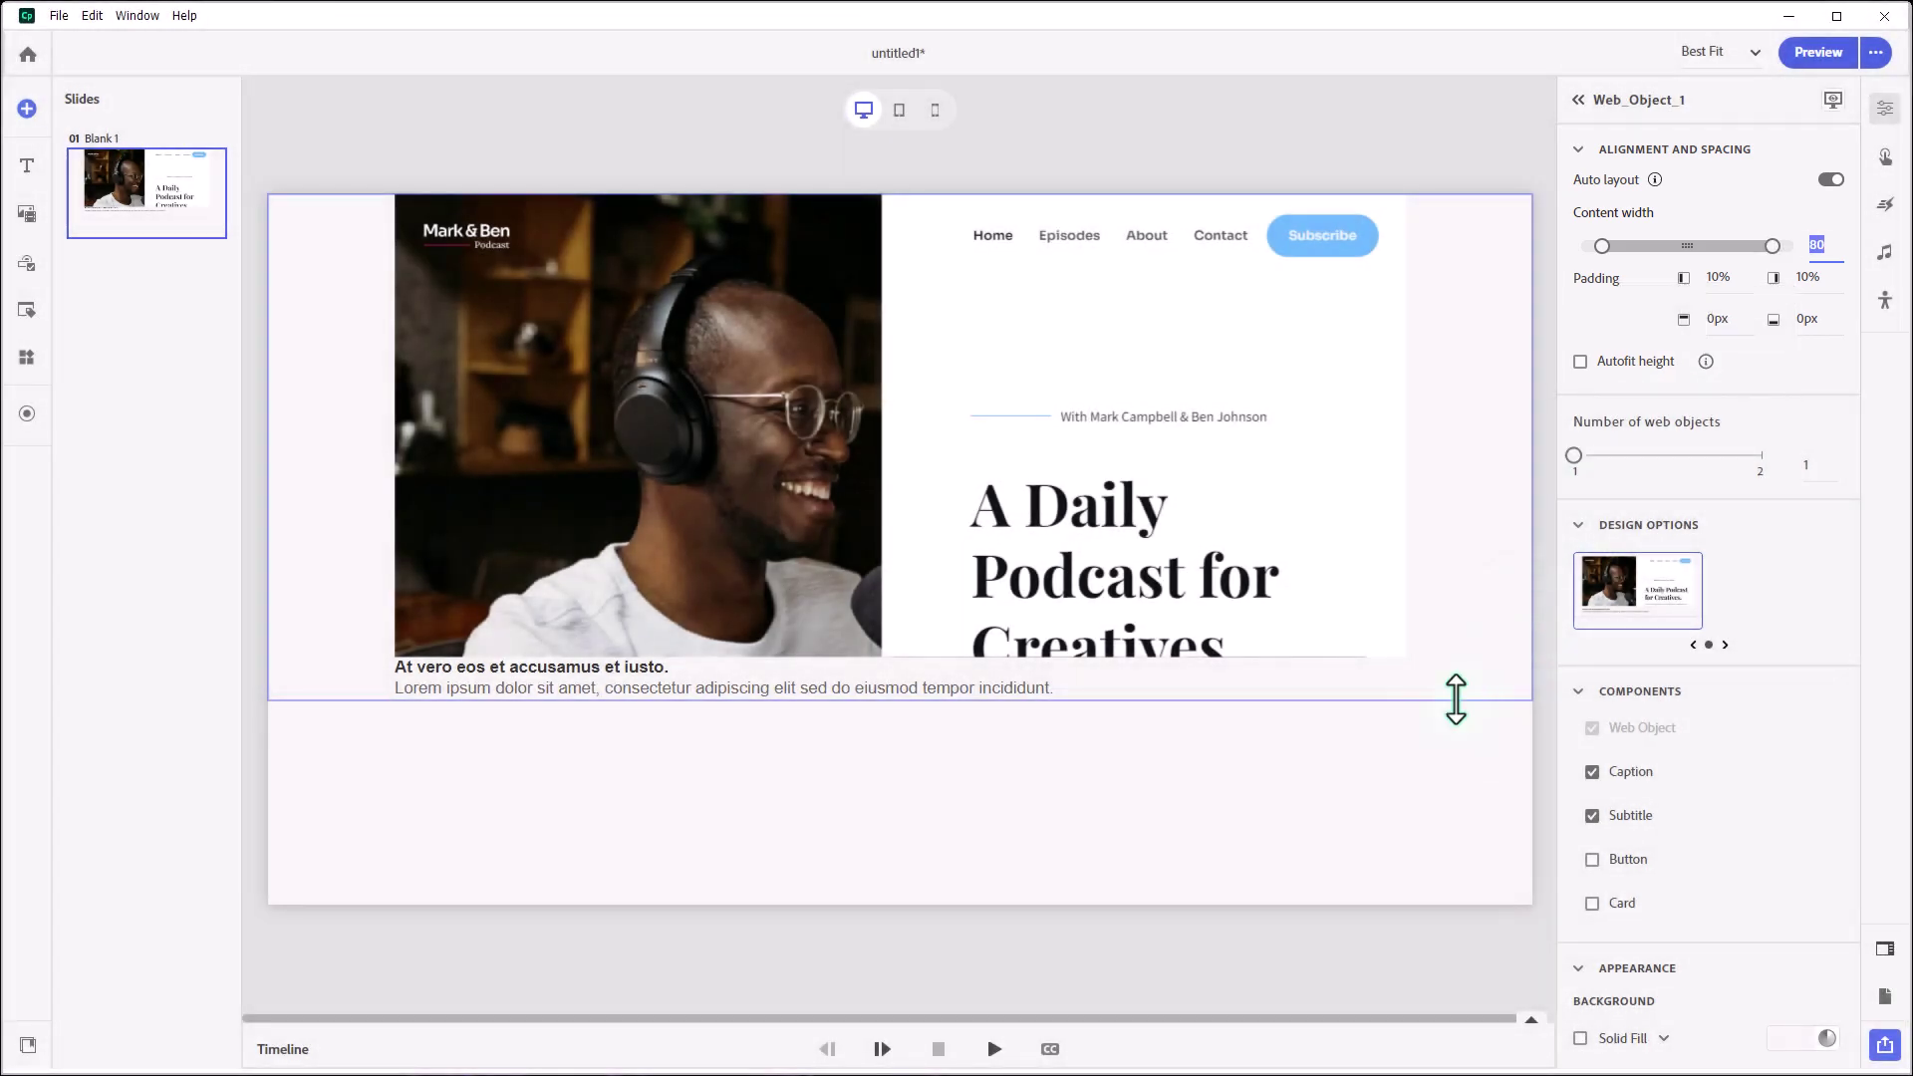
left_click(1456, 699)
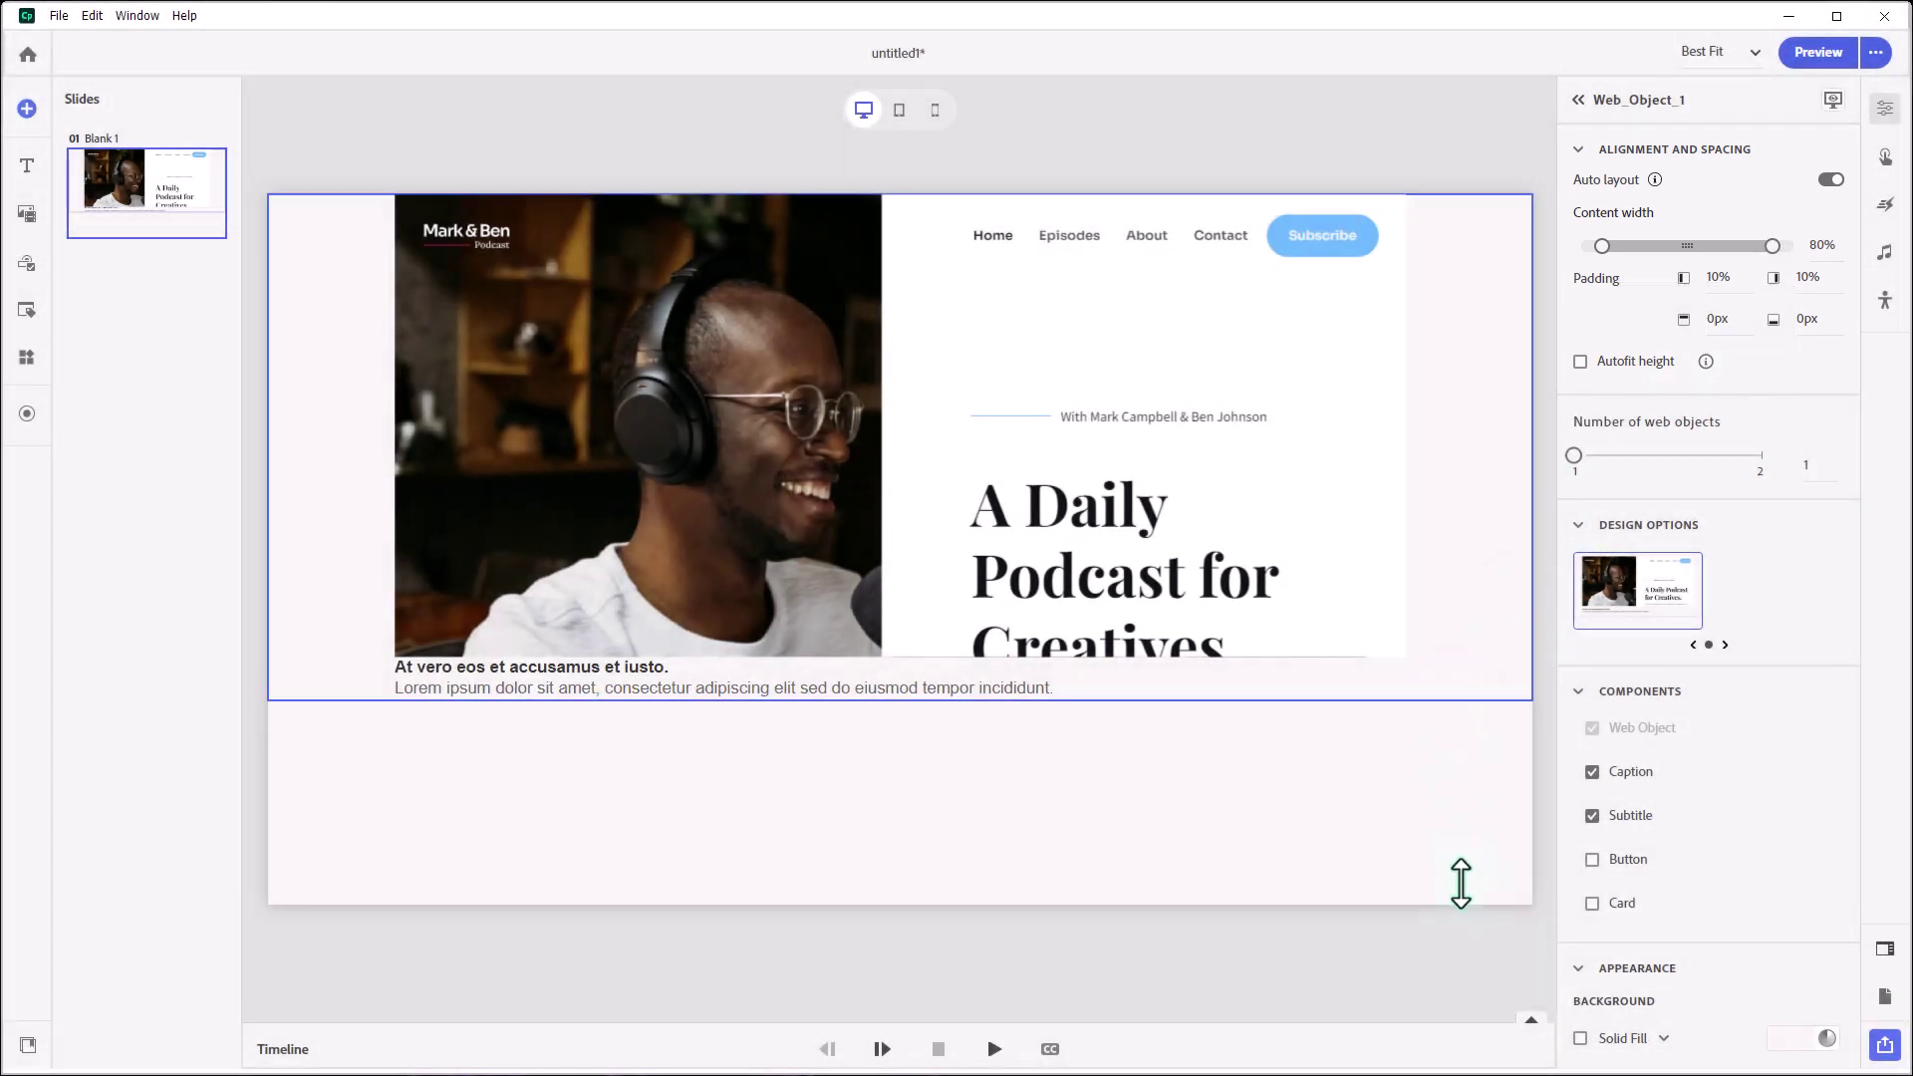
left_click_drag(1459, 884, 1459, 883)
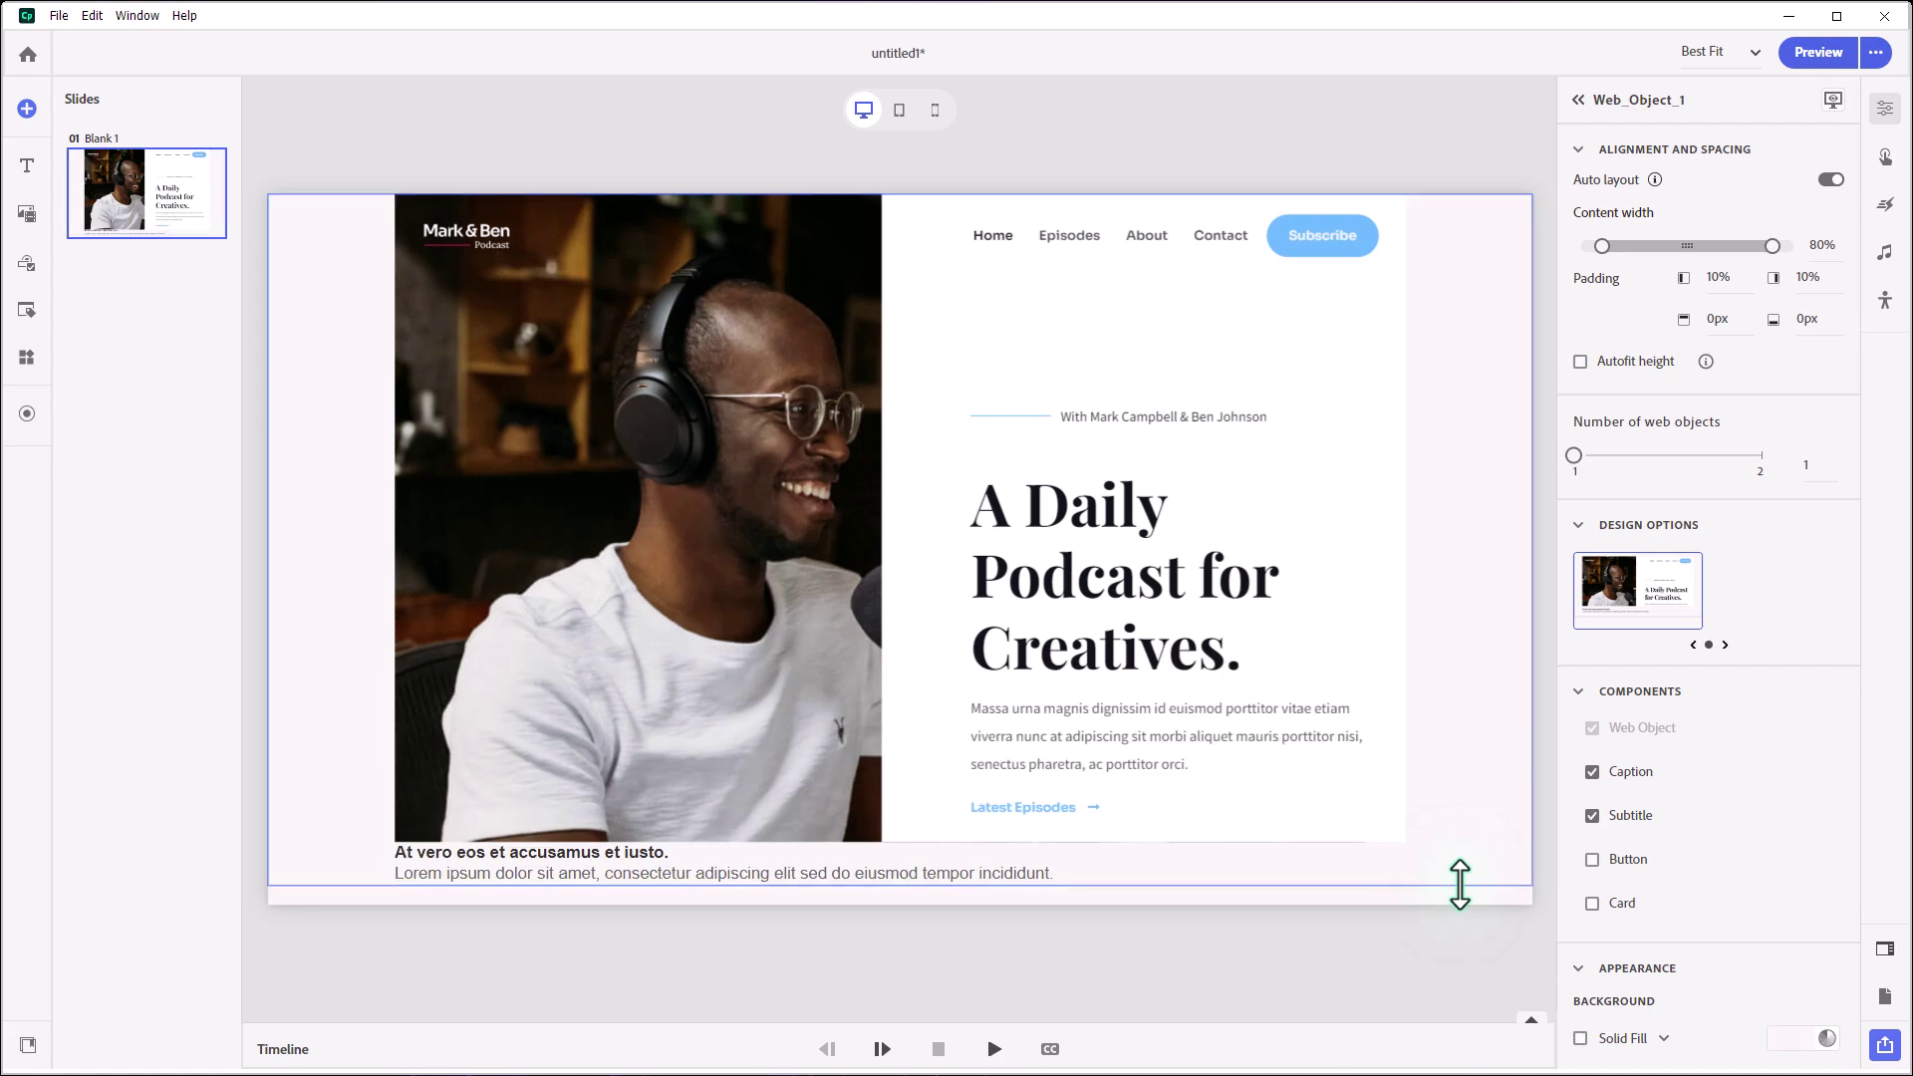
left_click(1580, 361)
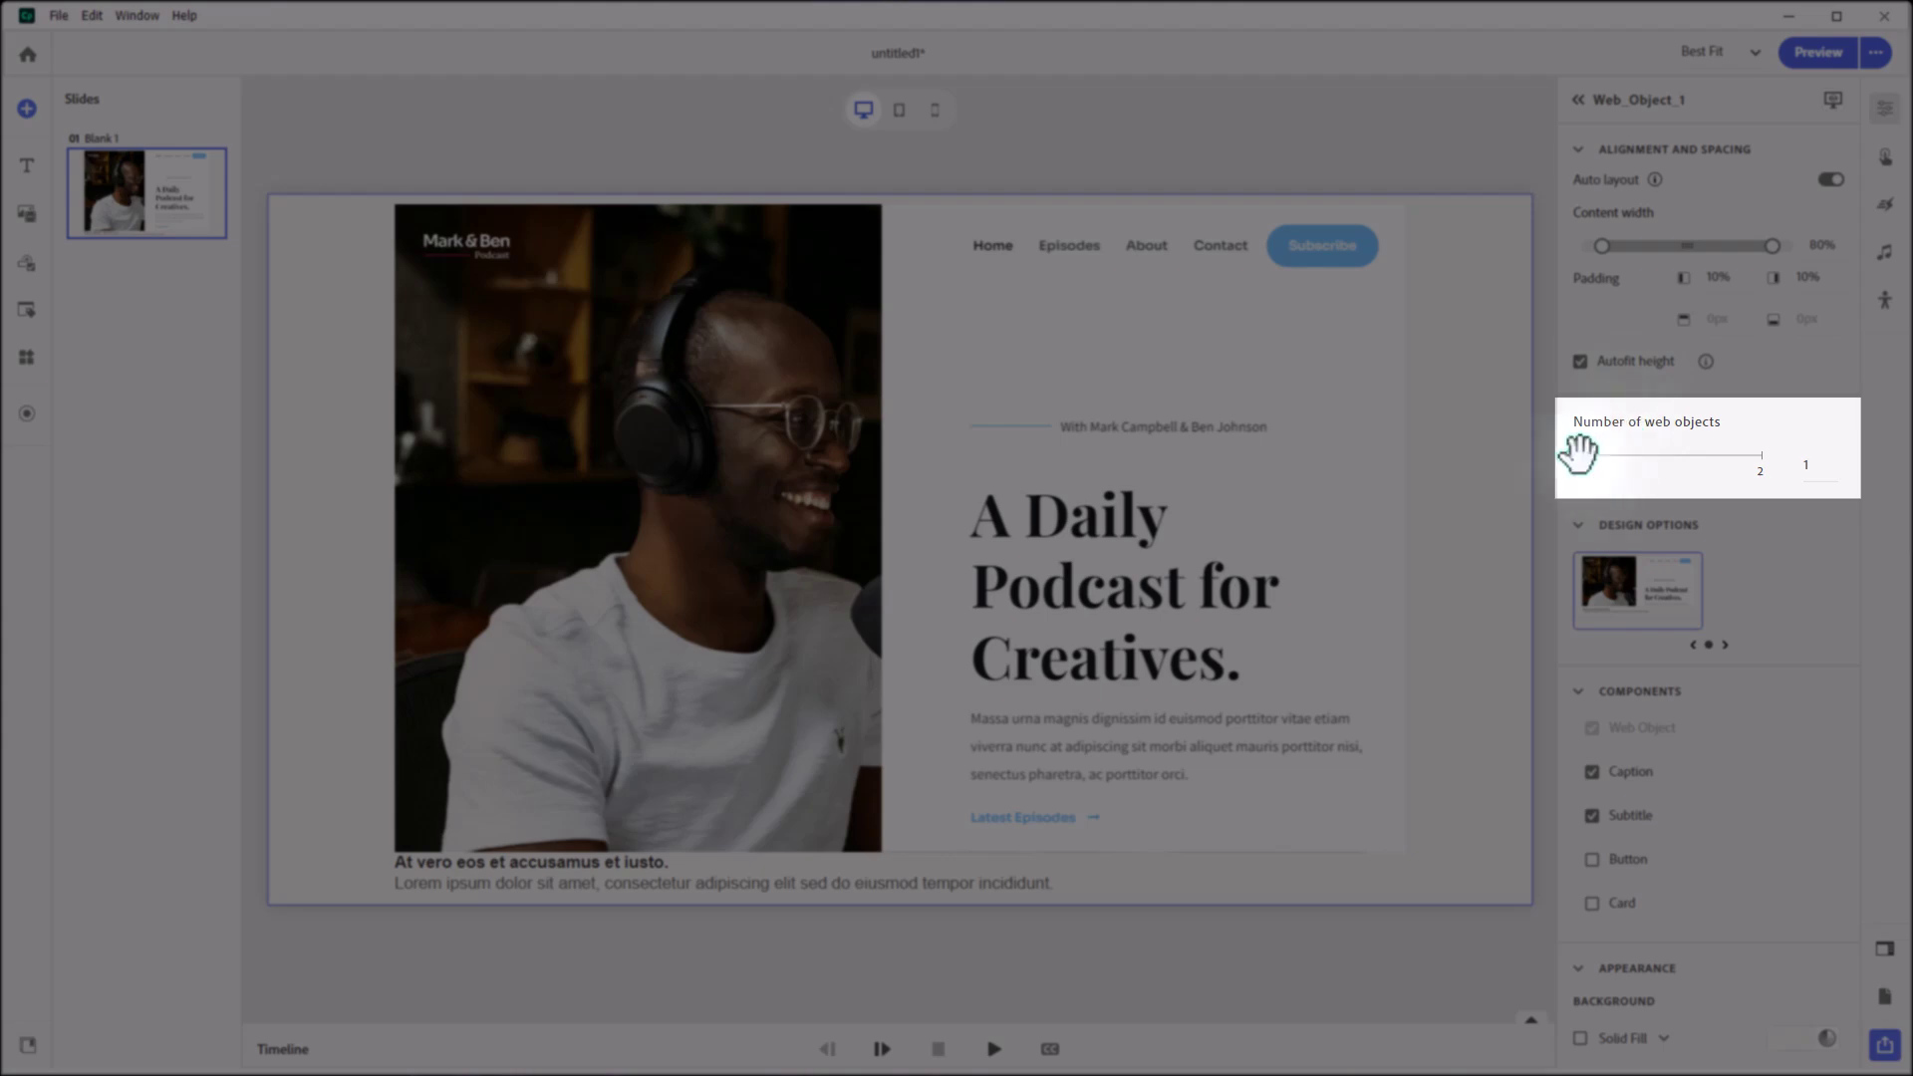
left_click_drag(1579, 453, 1761, 455)
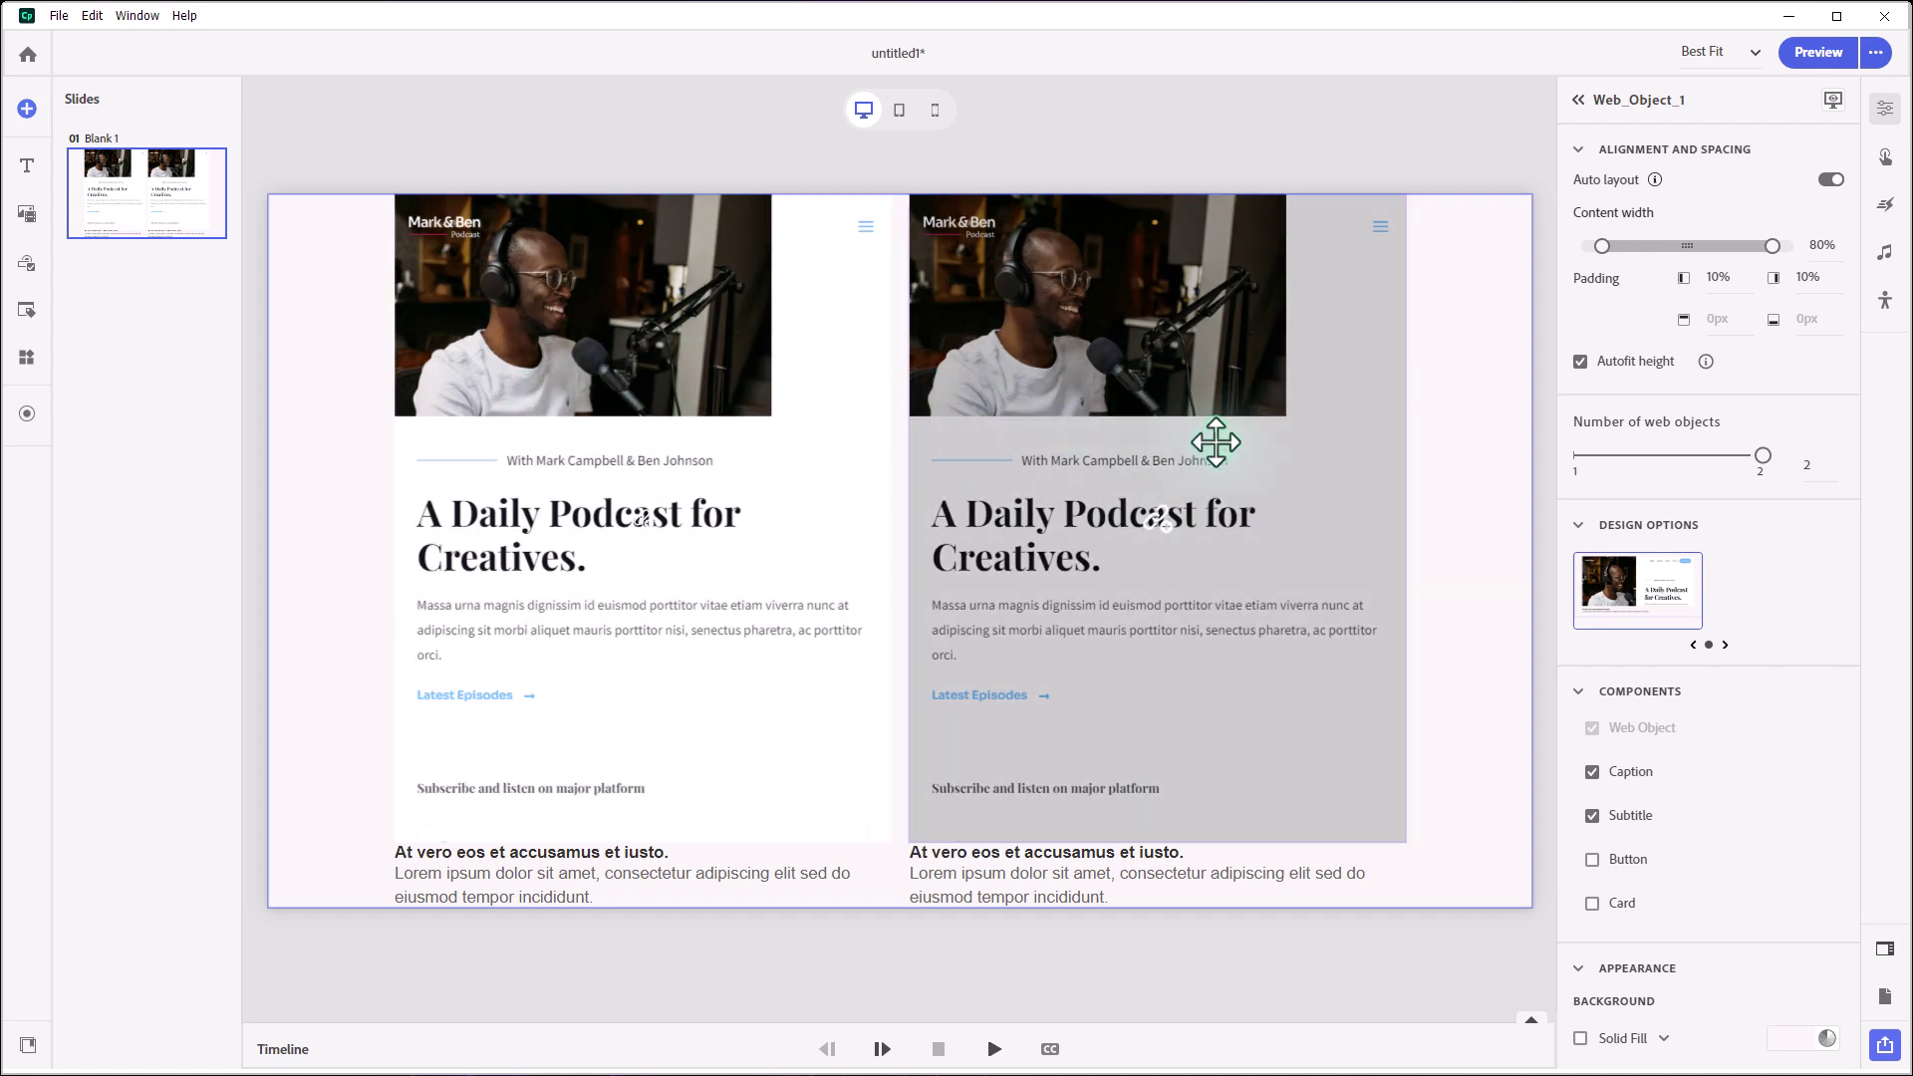
left_click_drag(1761, 454, 1573, 456)
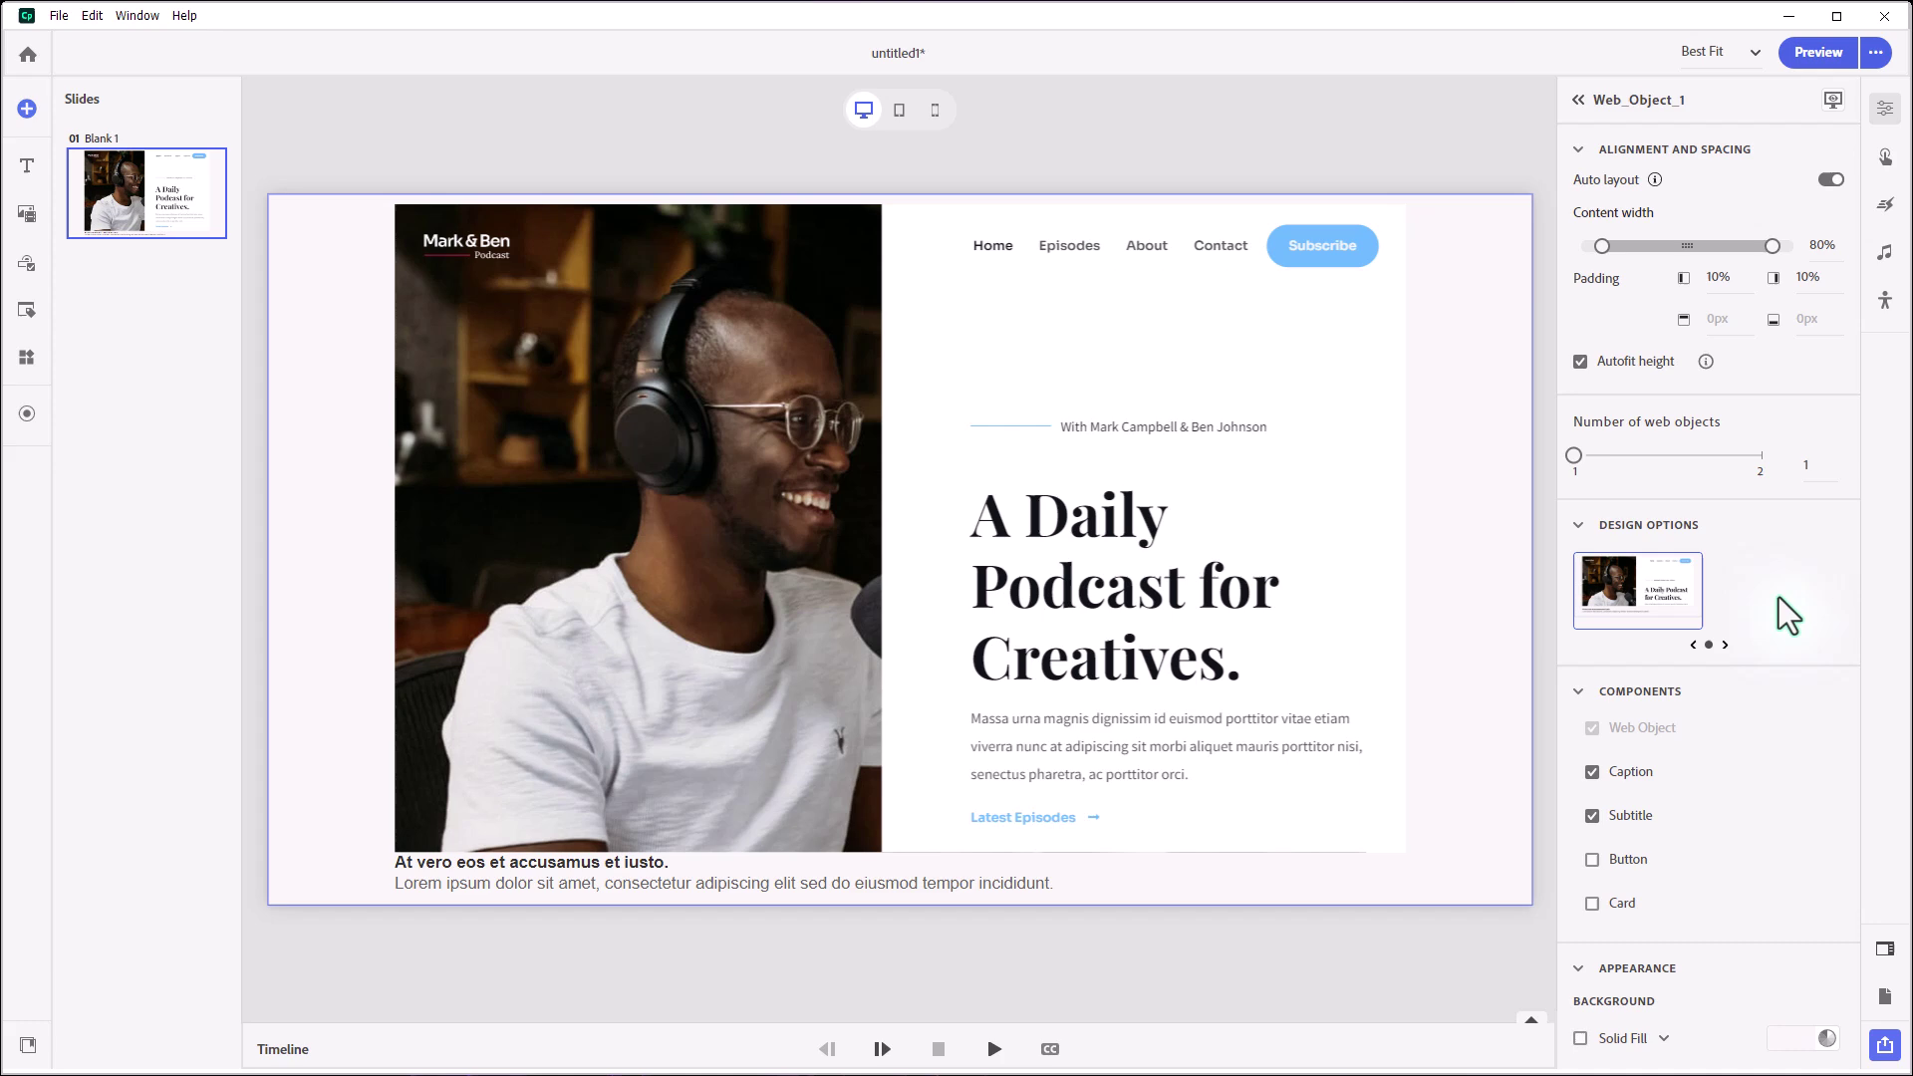
- Enable the Button and Card components and inspect the background and card fill options, leaving them unchanged
scroll(1778, 596, "down", 1)
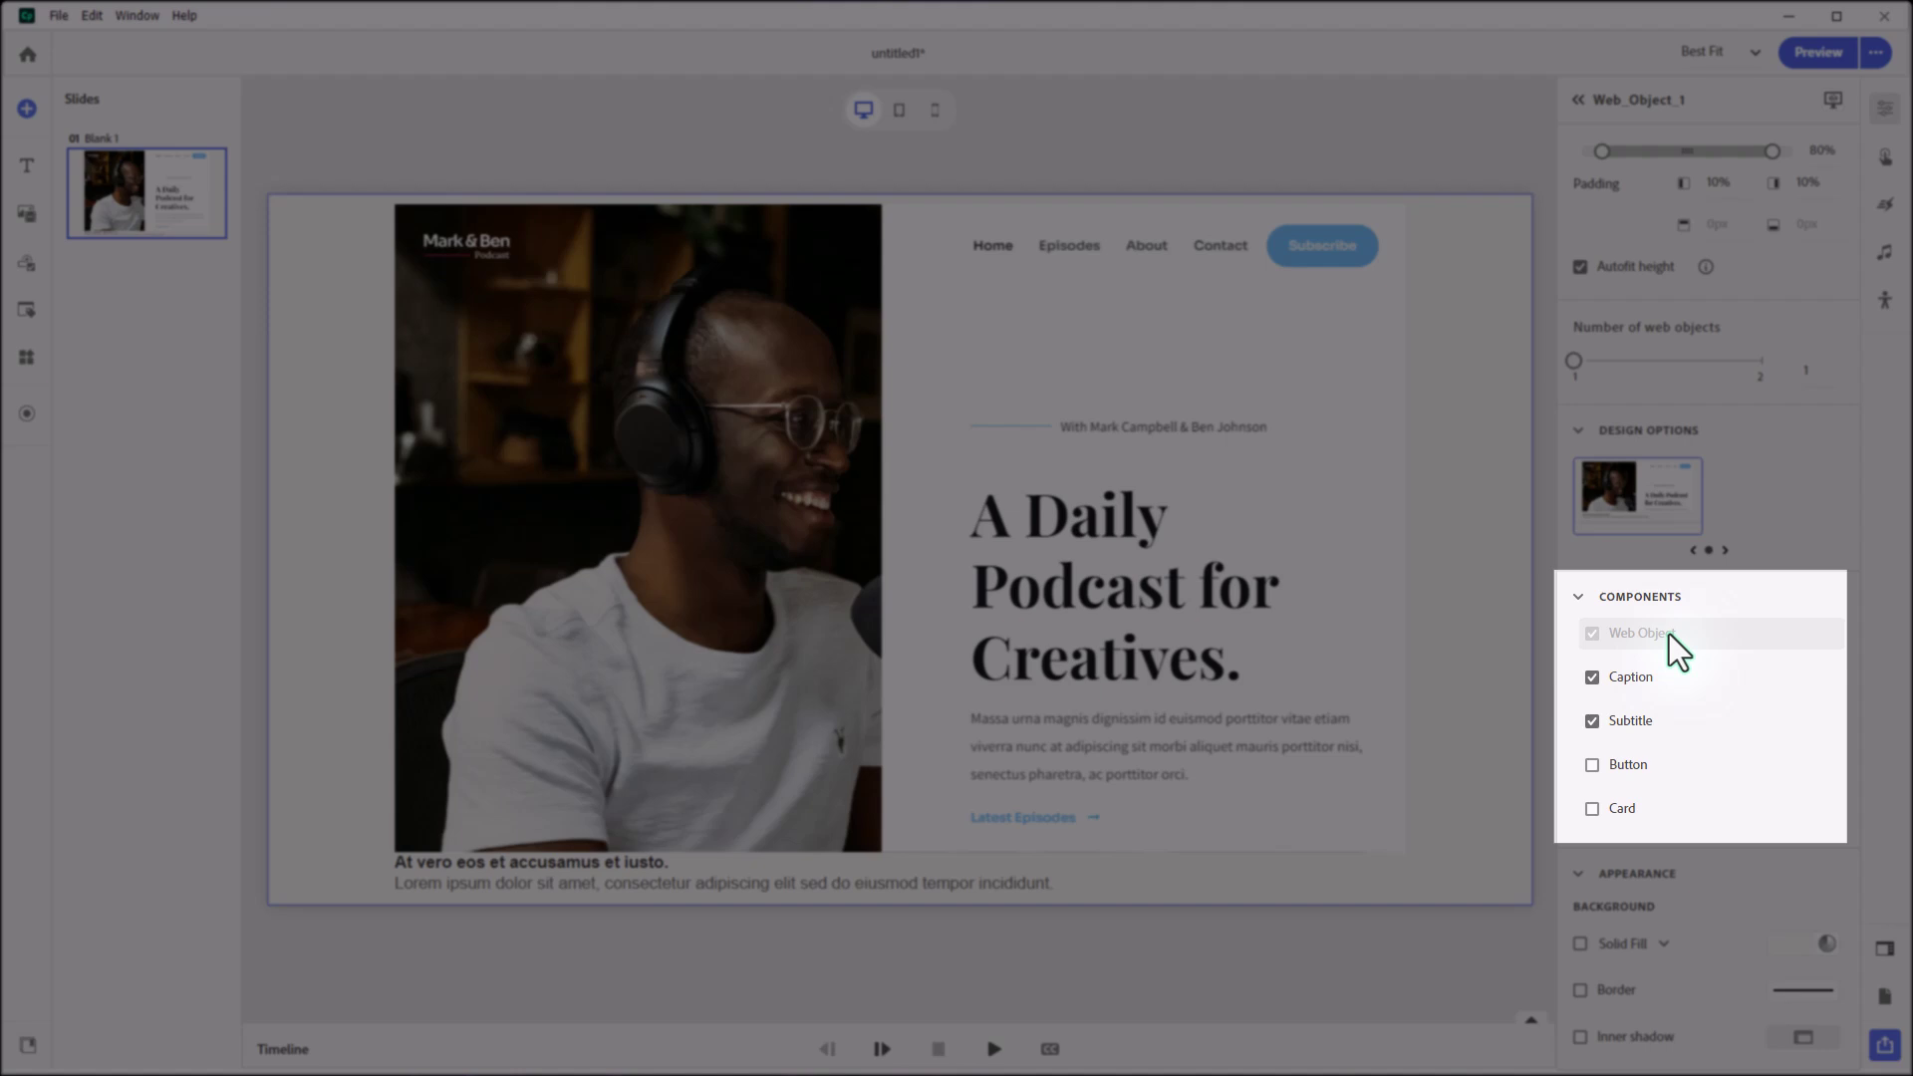
mouse_move(1658, 678)
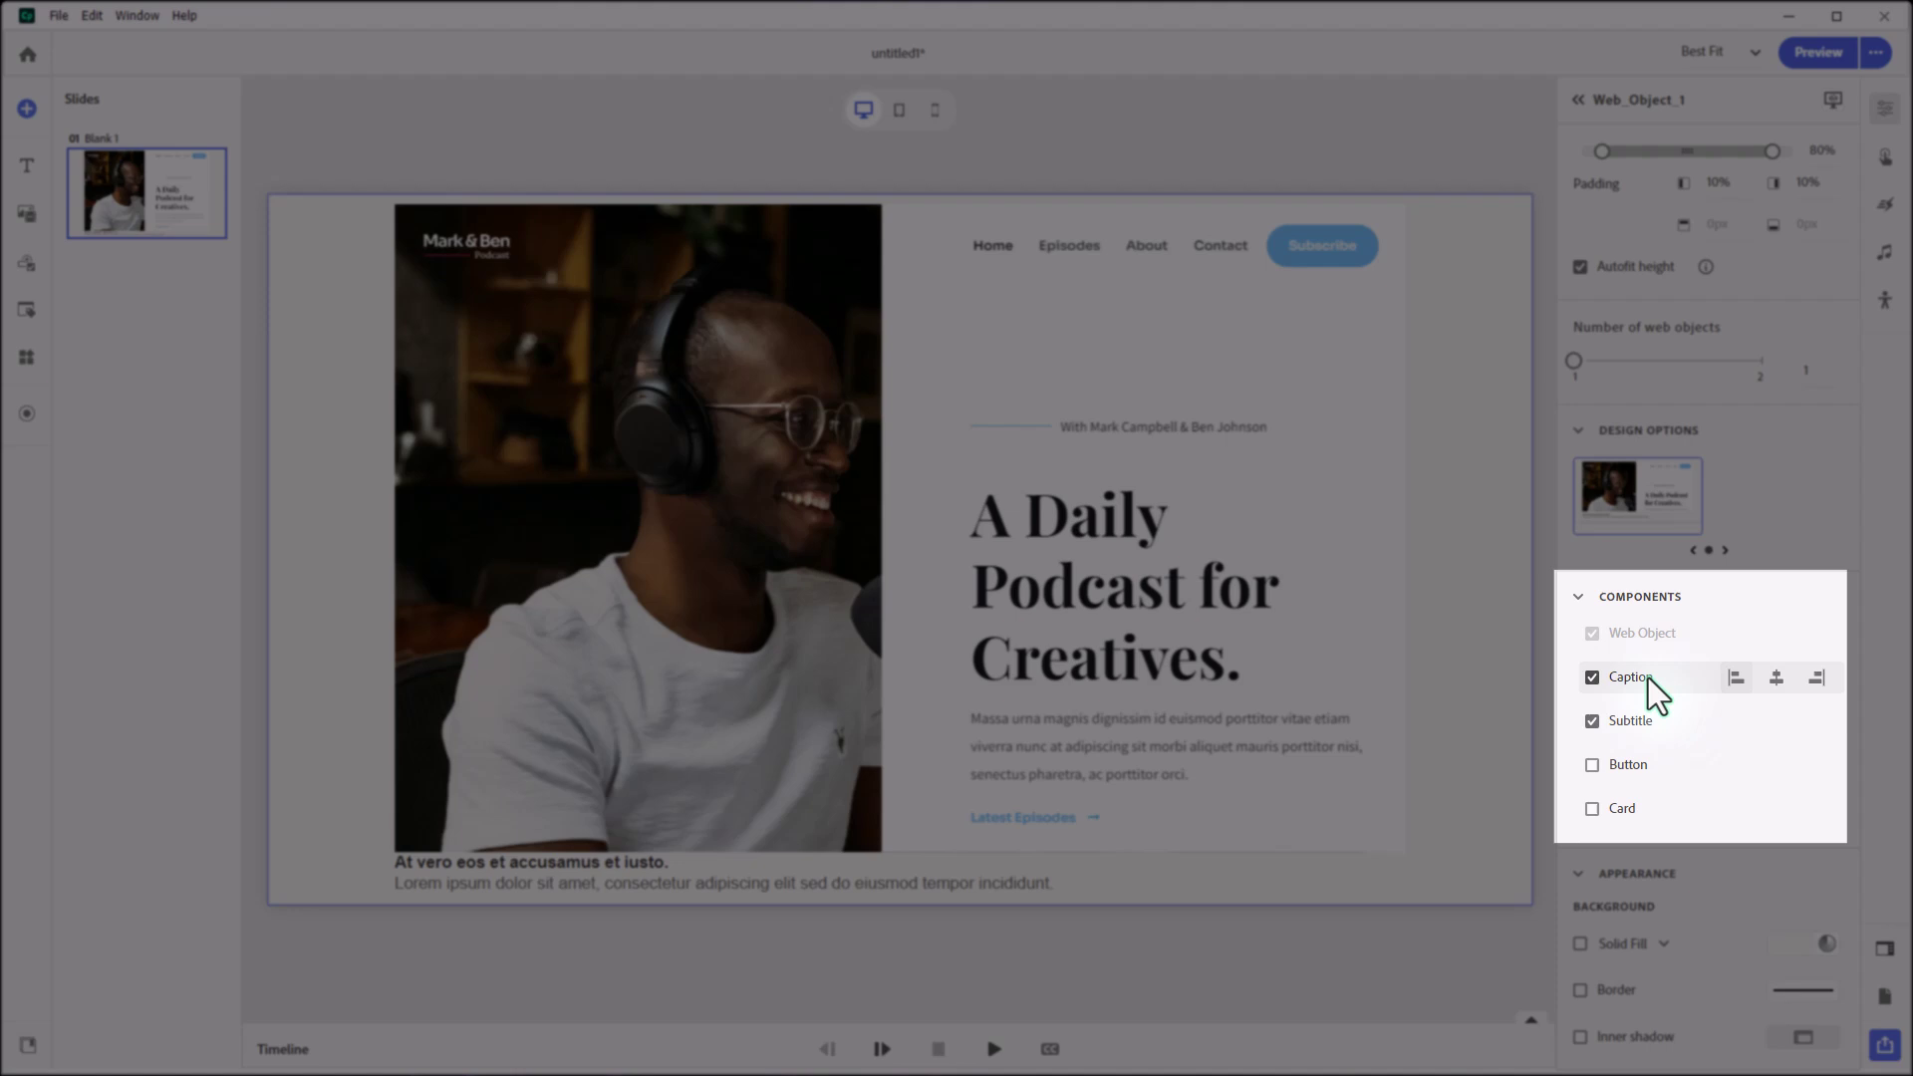
mouse_move(1638, 717)
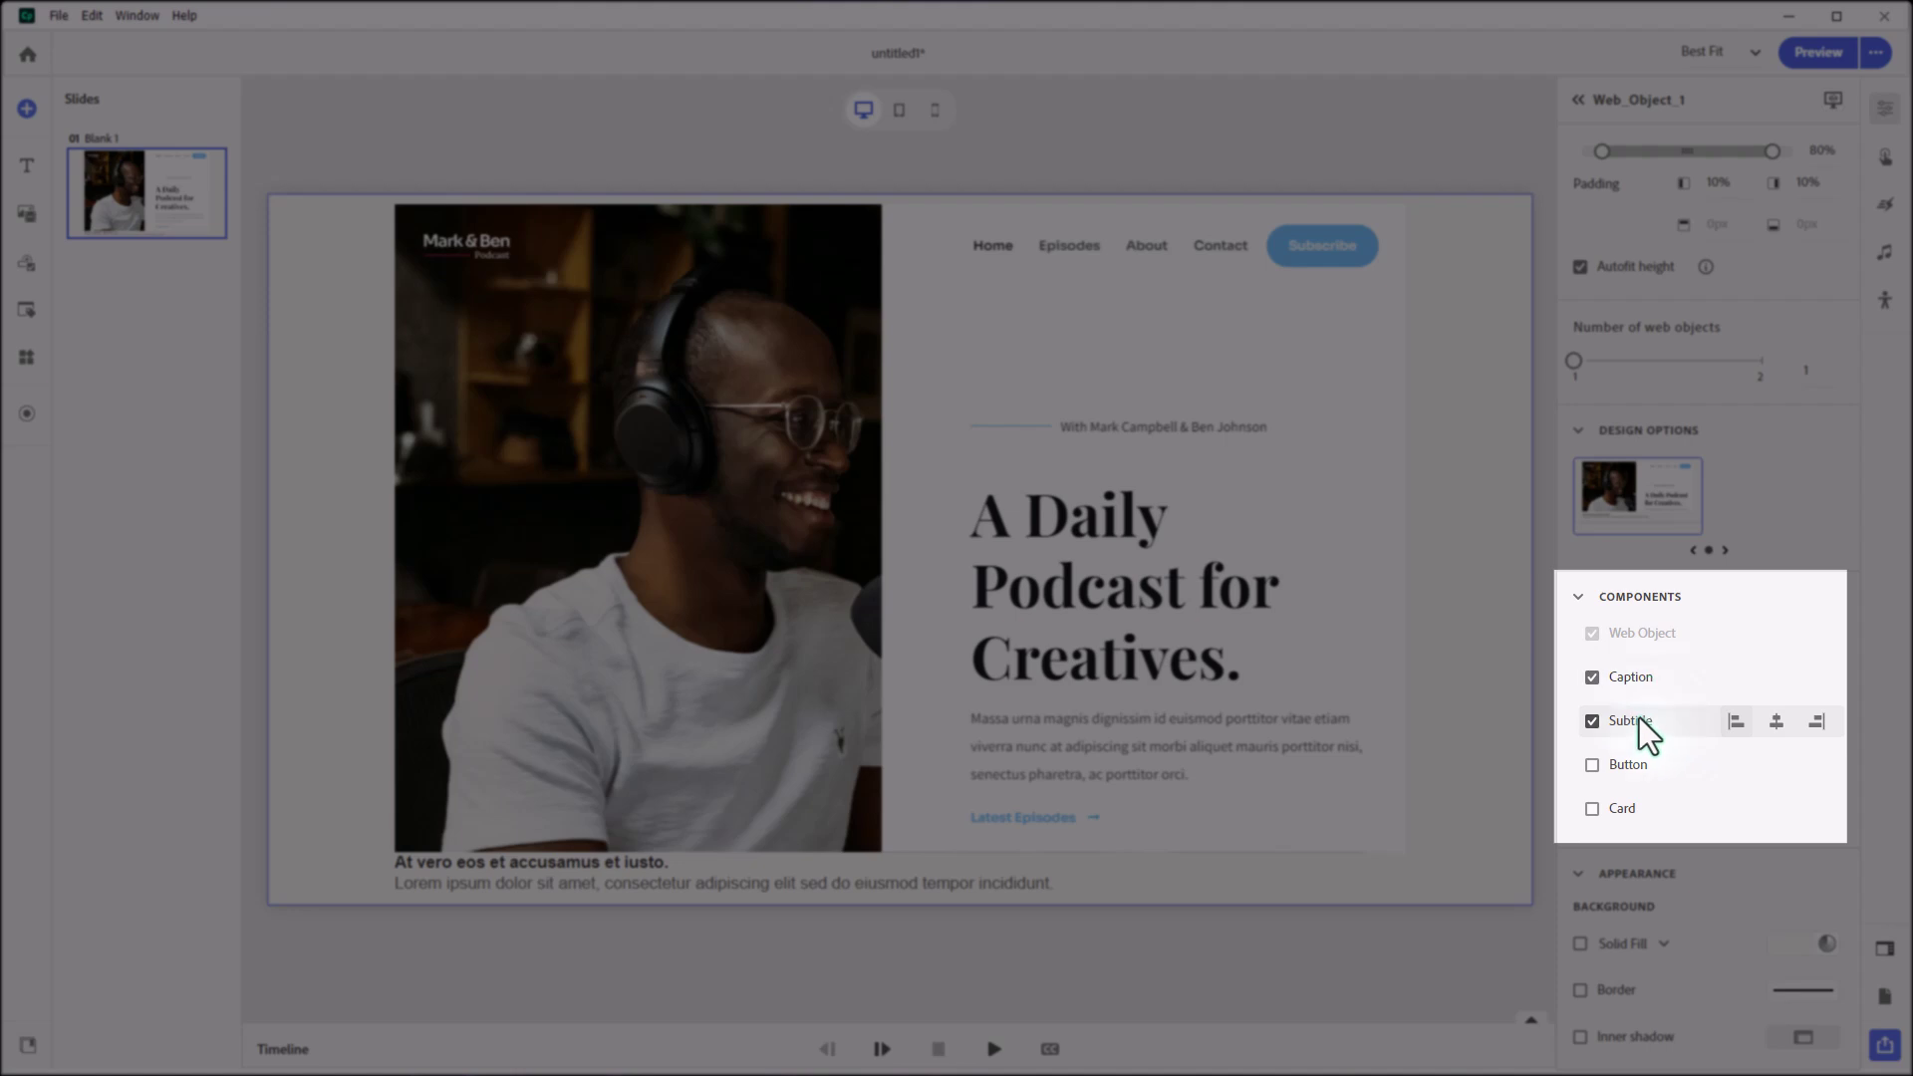
left_click(1637, 767)
left_click(1621, 809)
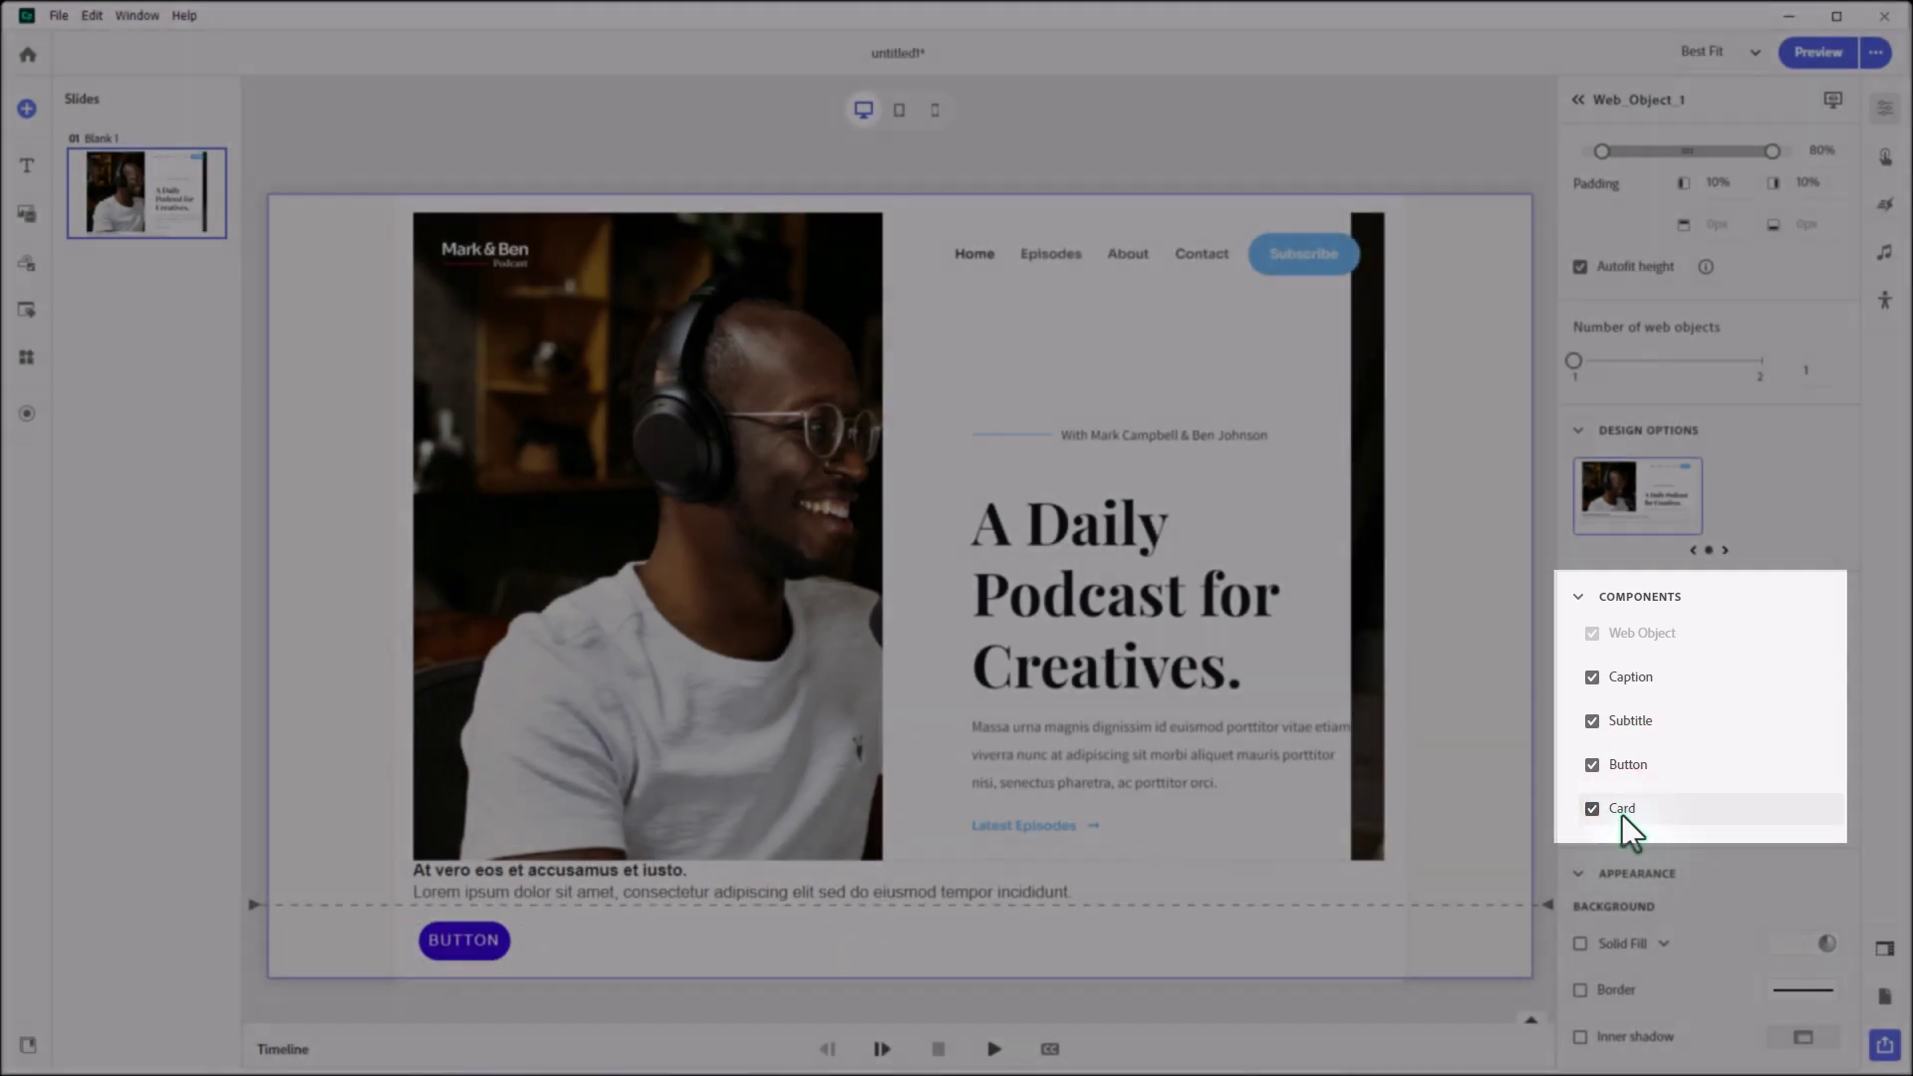
scroll(1675, 806, "down", 1)
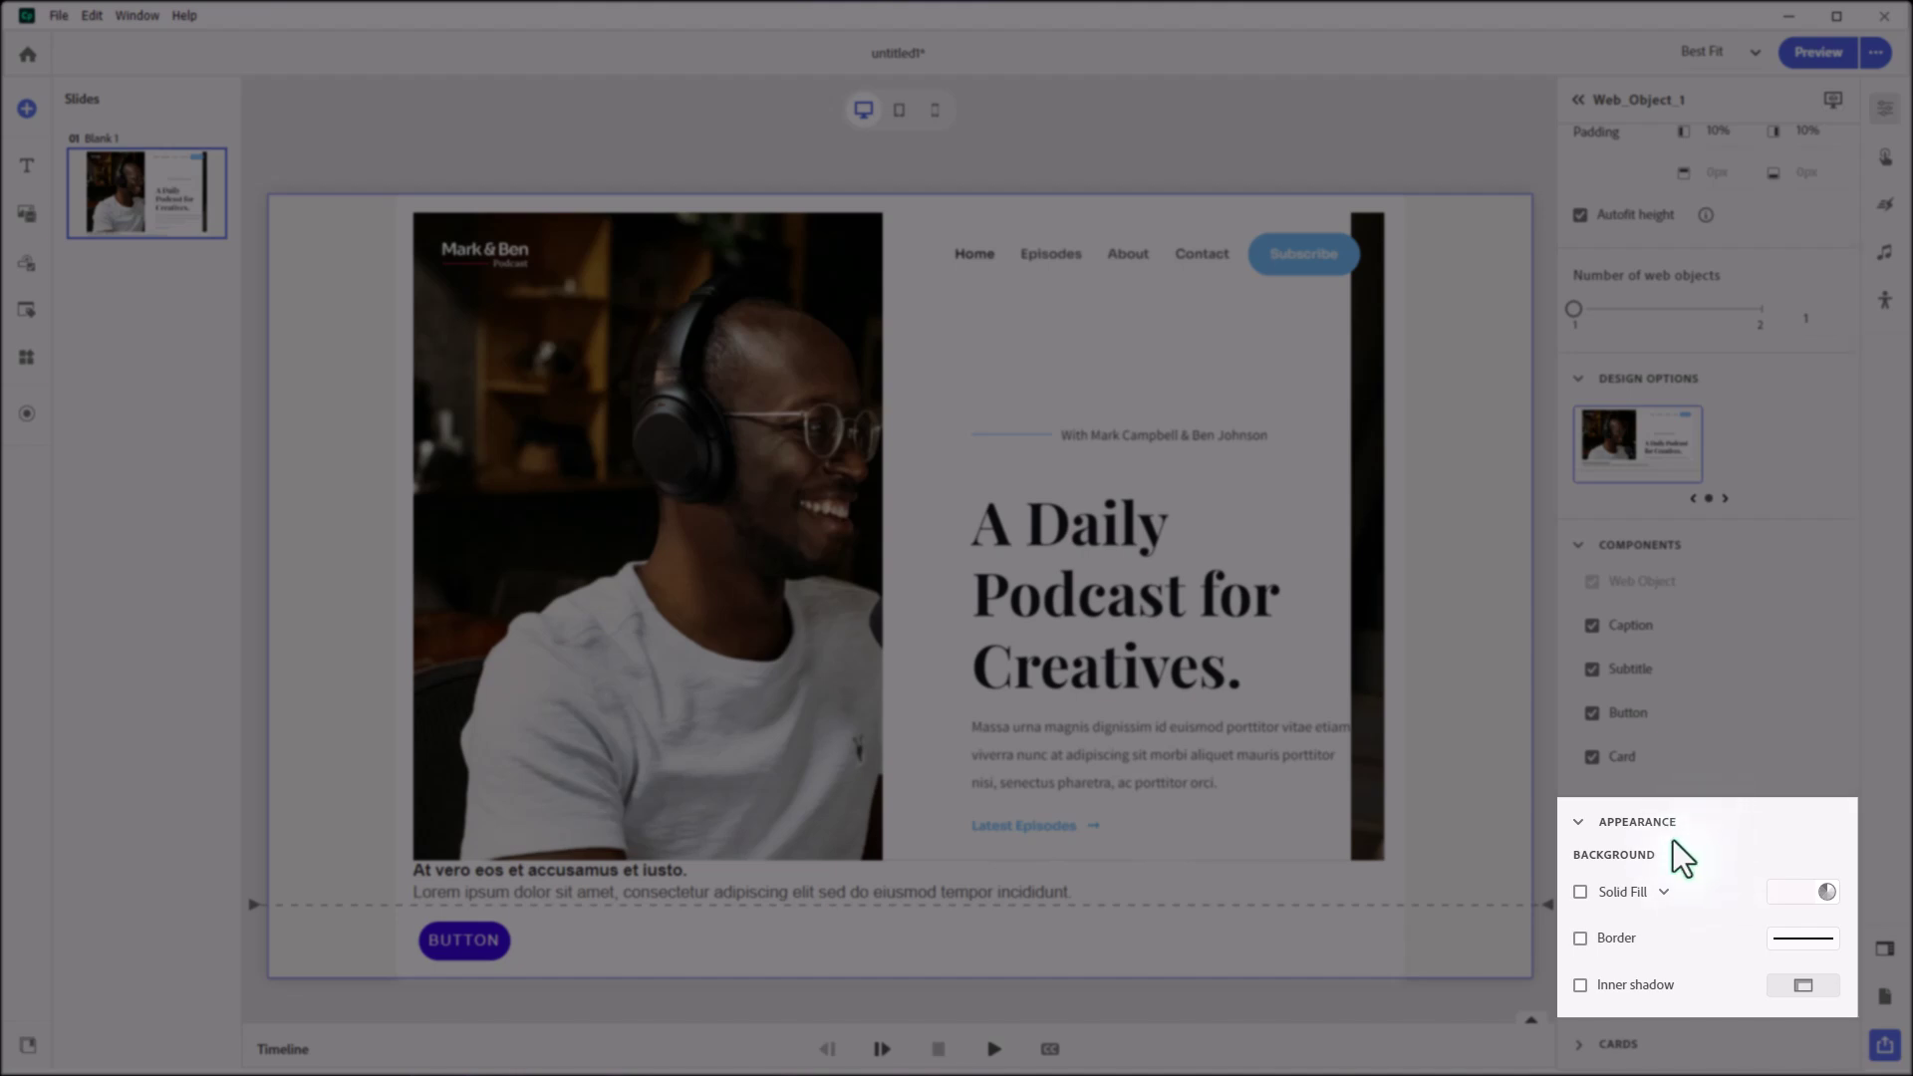
left_click(1646, 901)
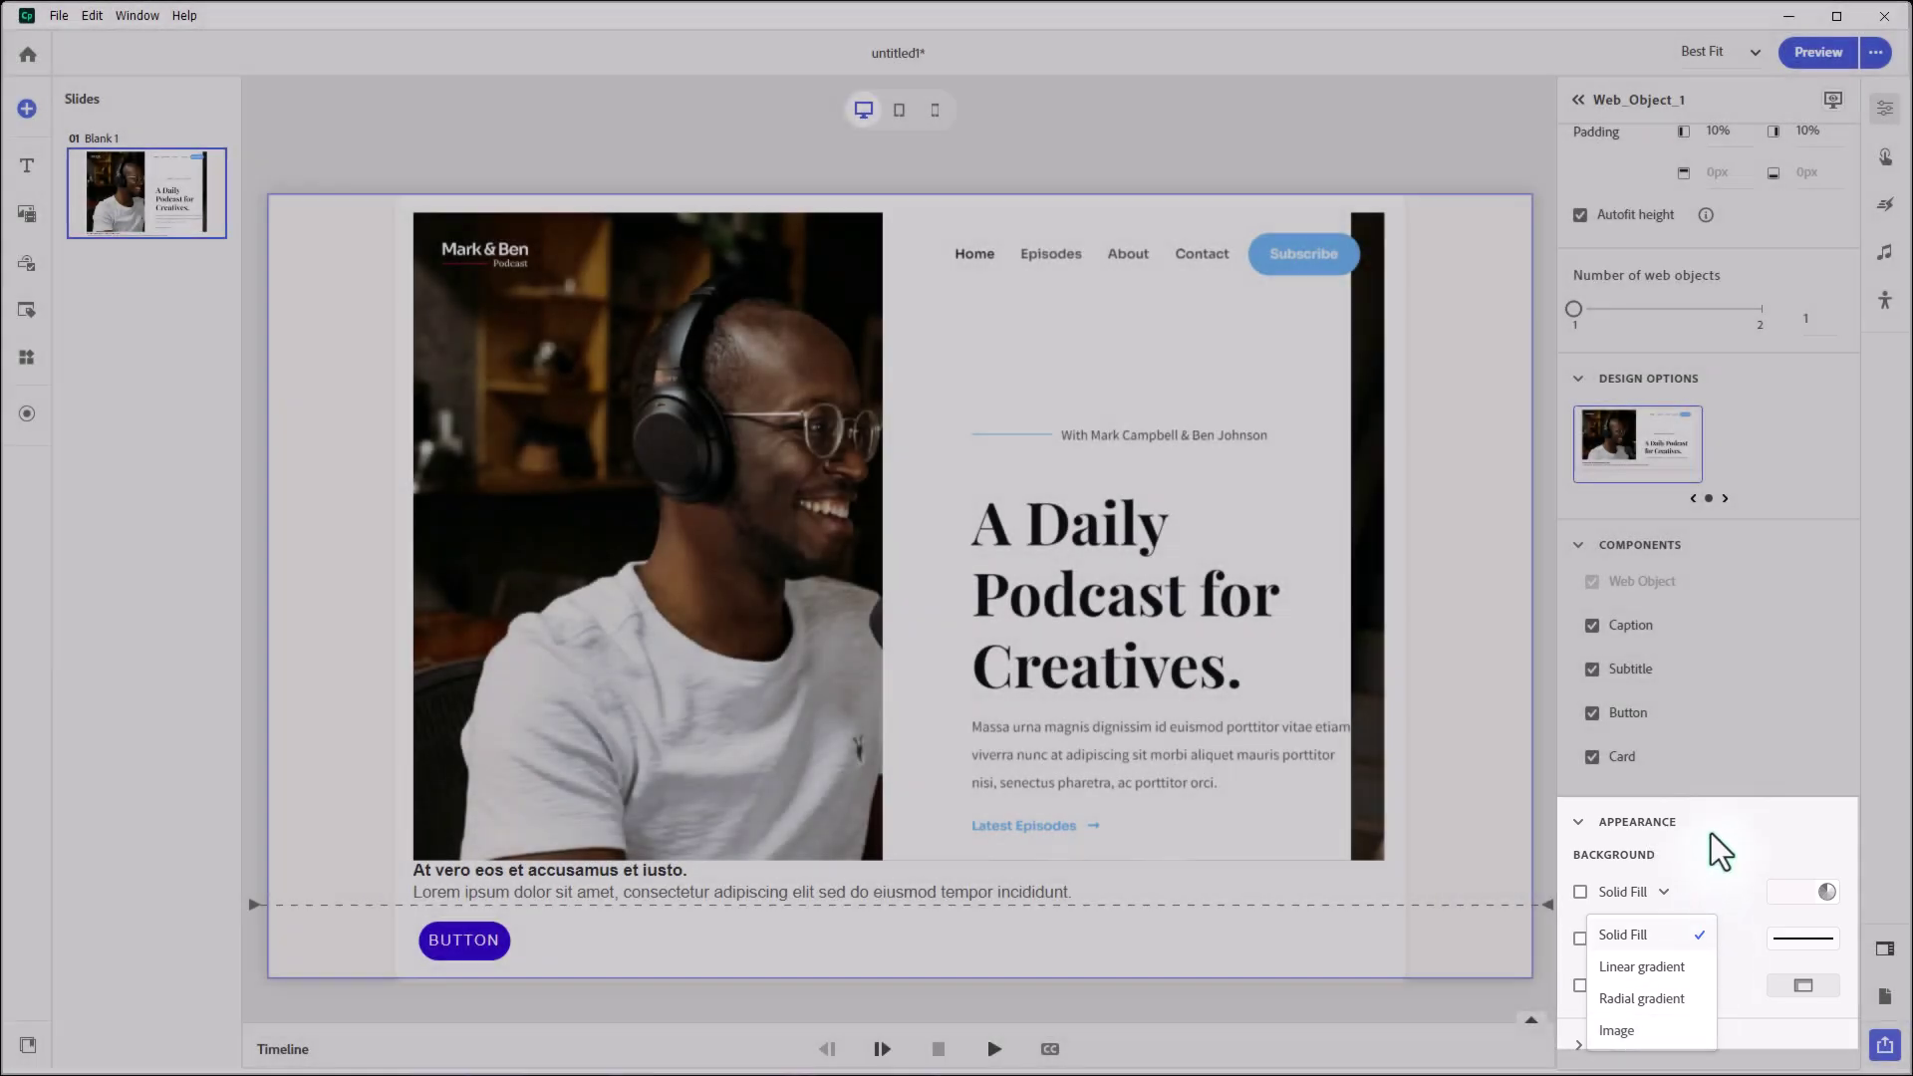
left_click(1709, 833)
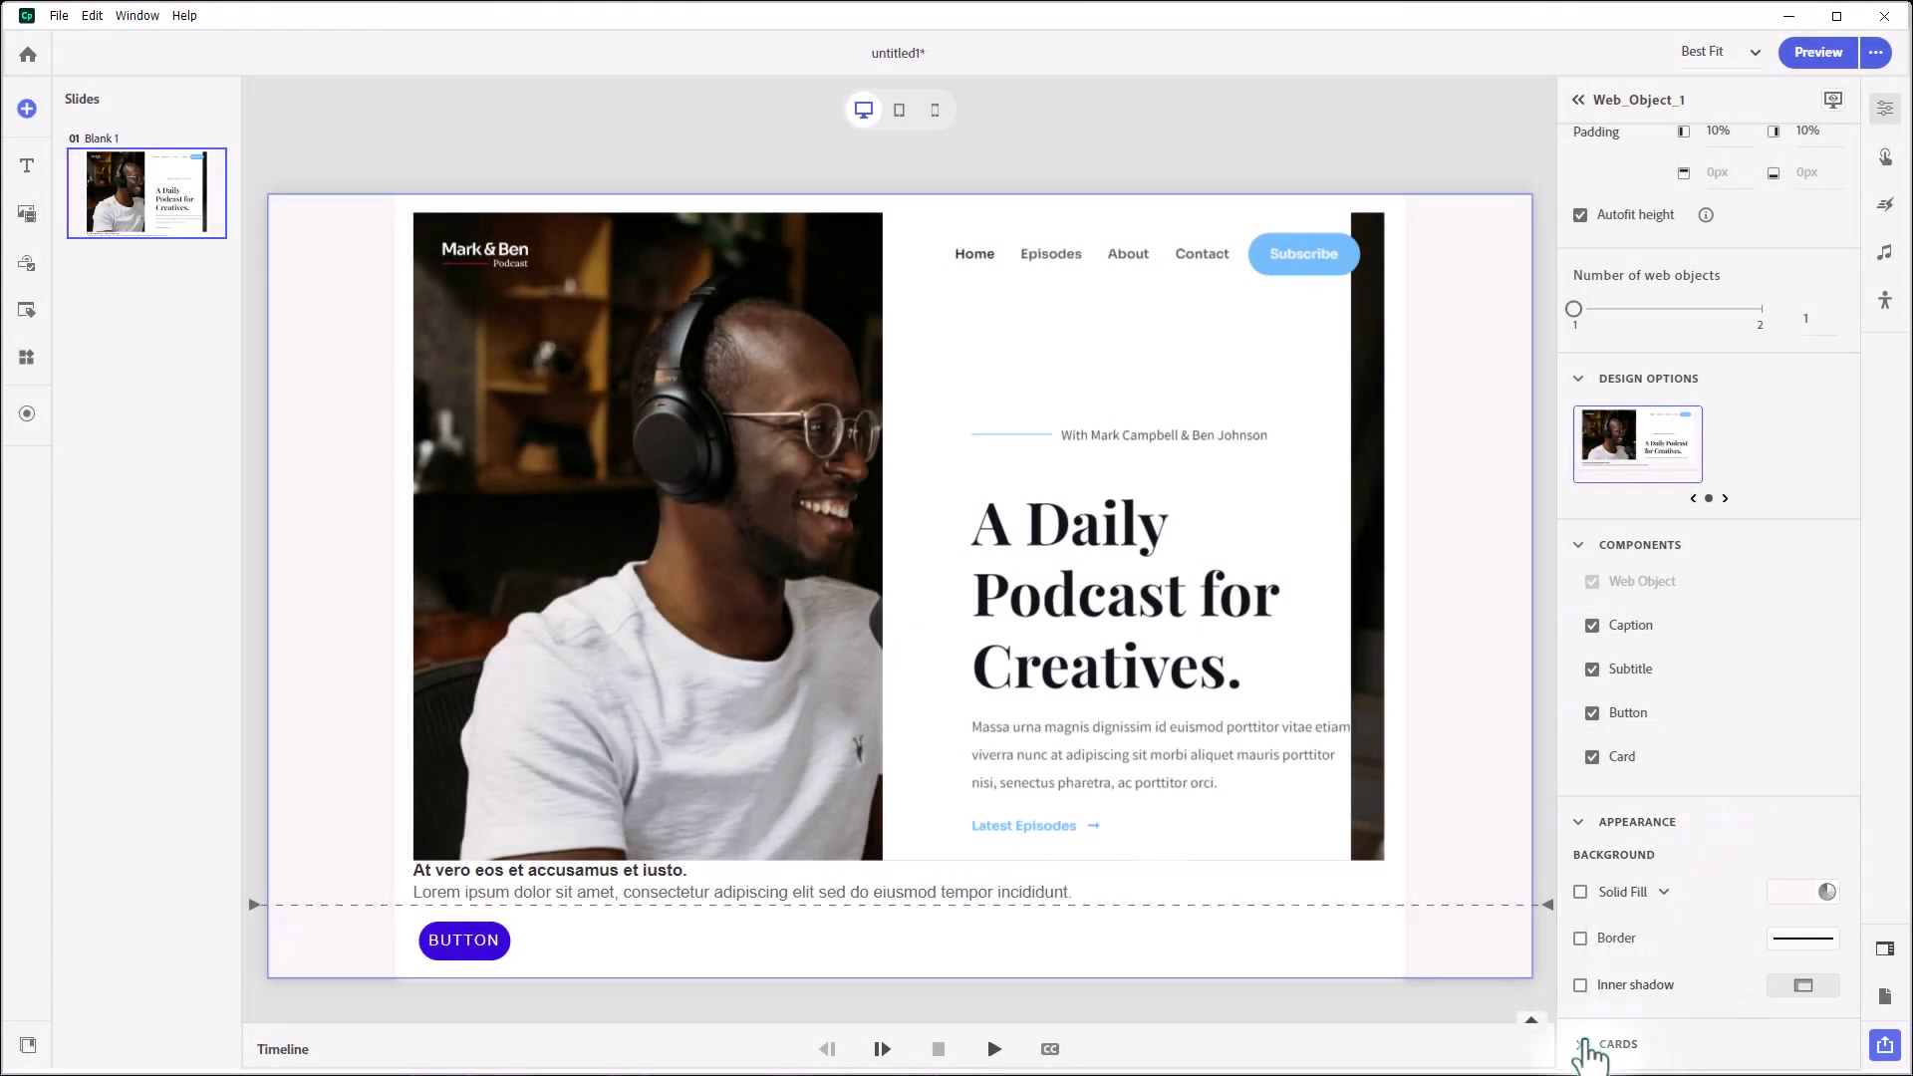
left_click(1580, 1043)
scroll(1705, 845, "down", 5)
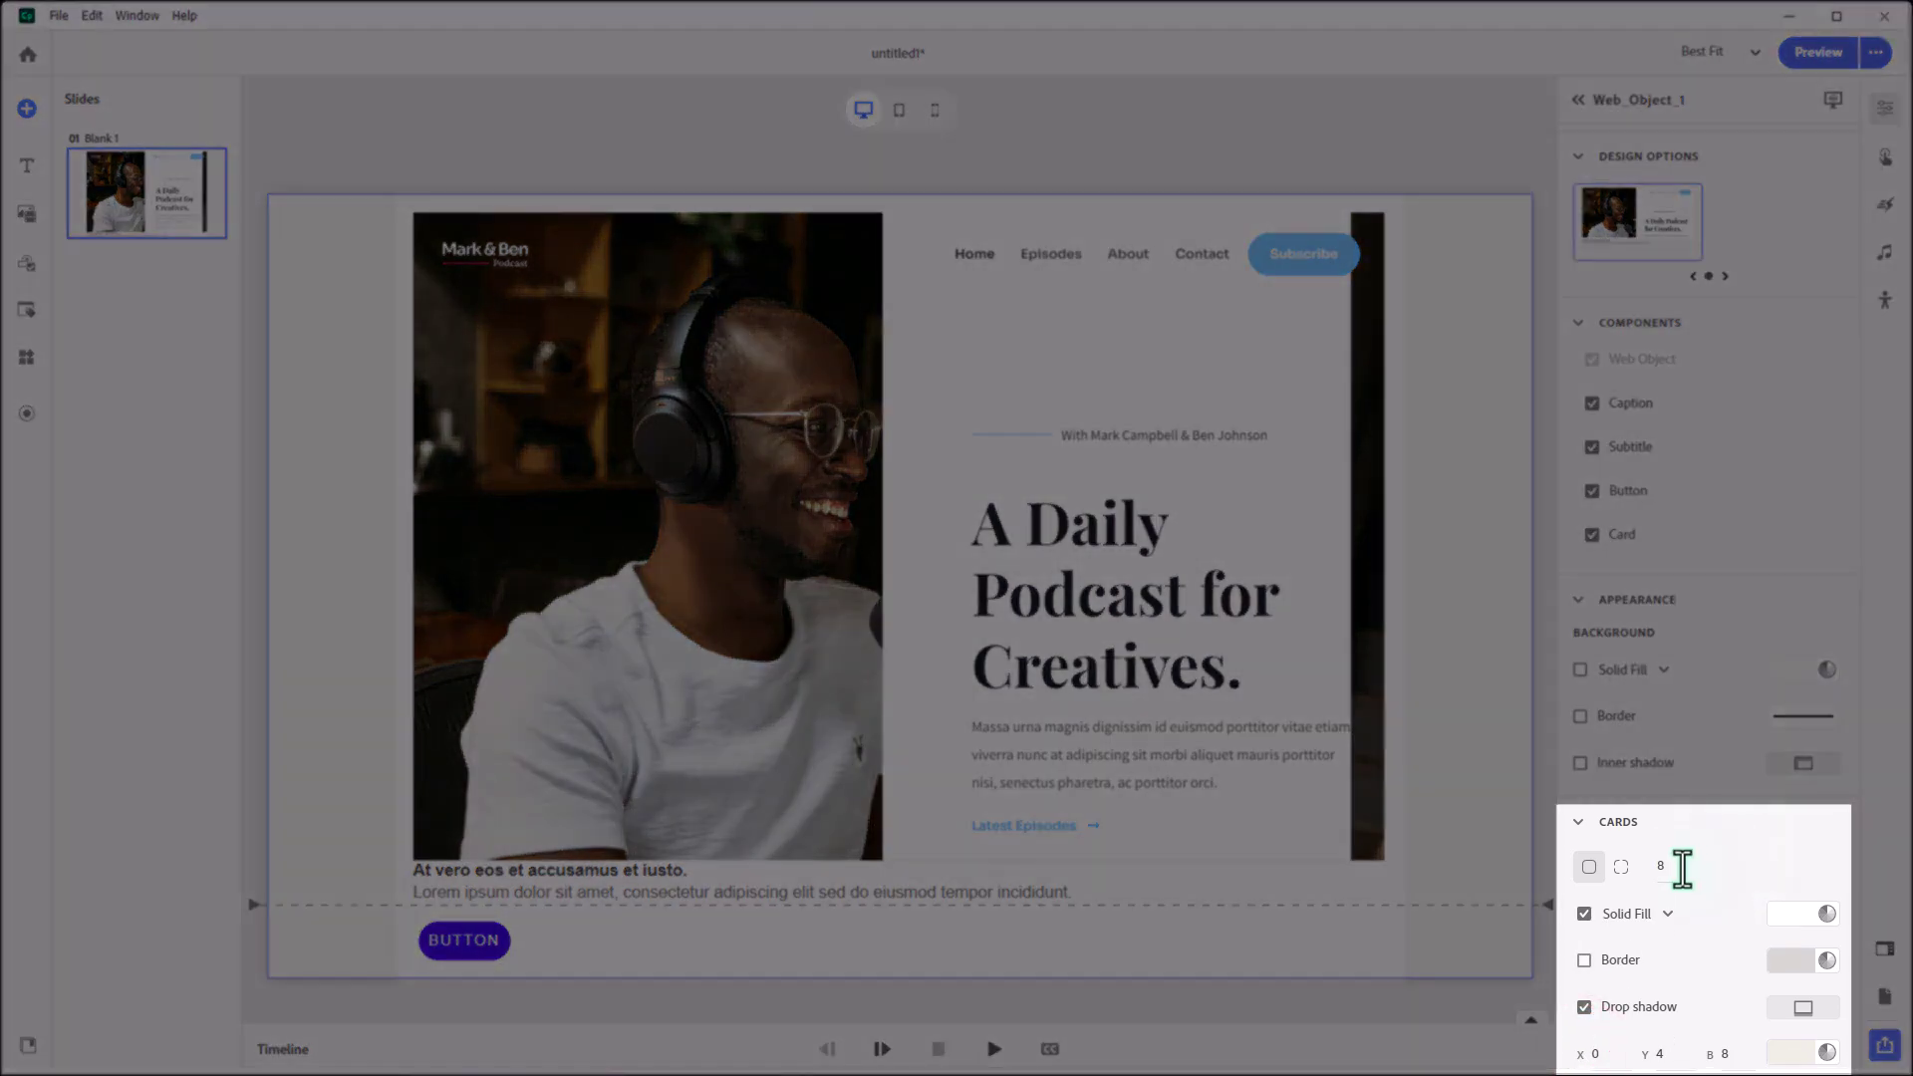
left_click(1665, 917)
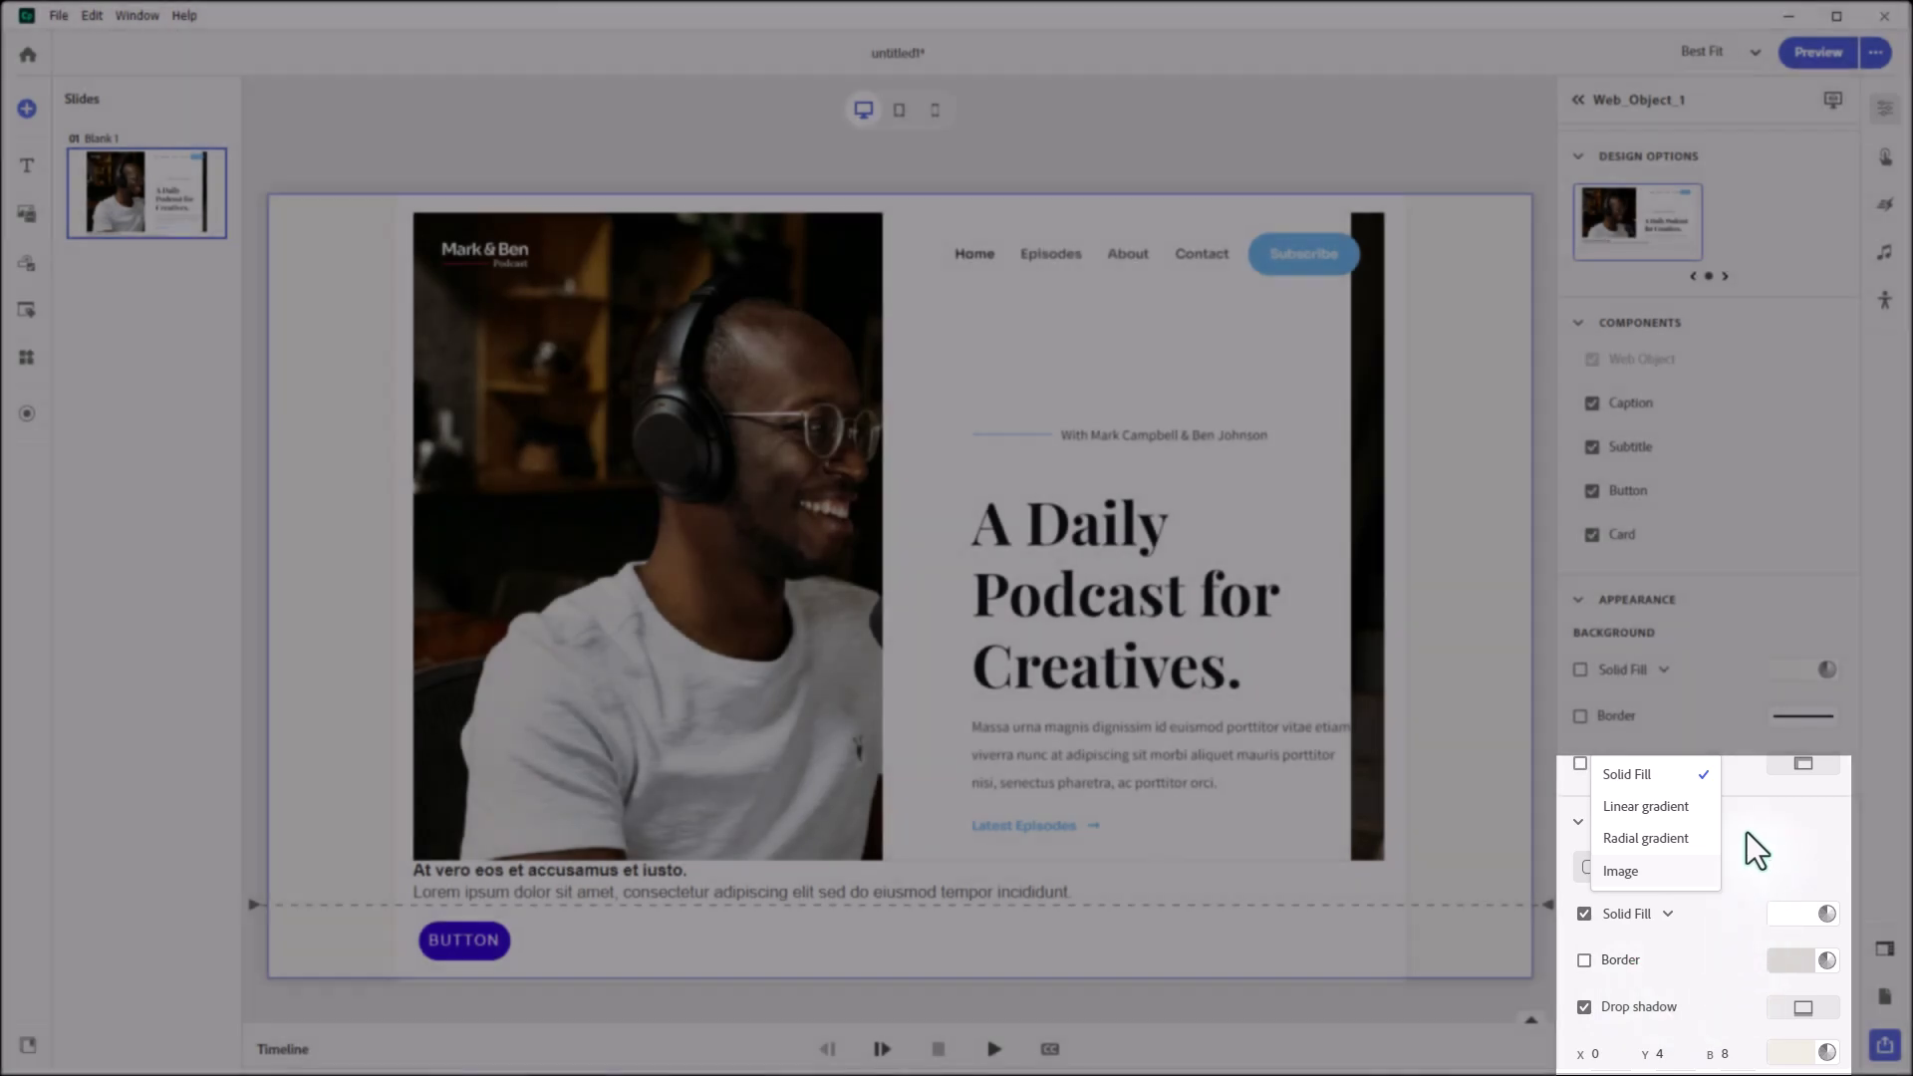
left_click(1747, 833)
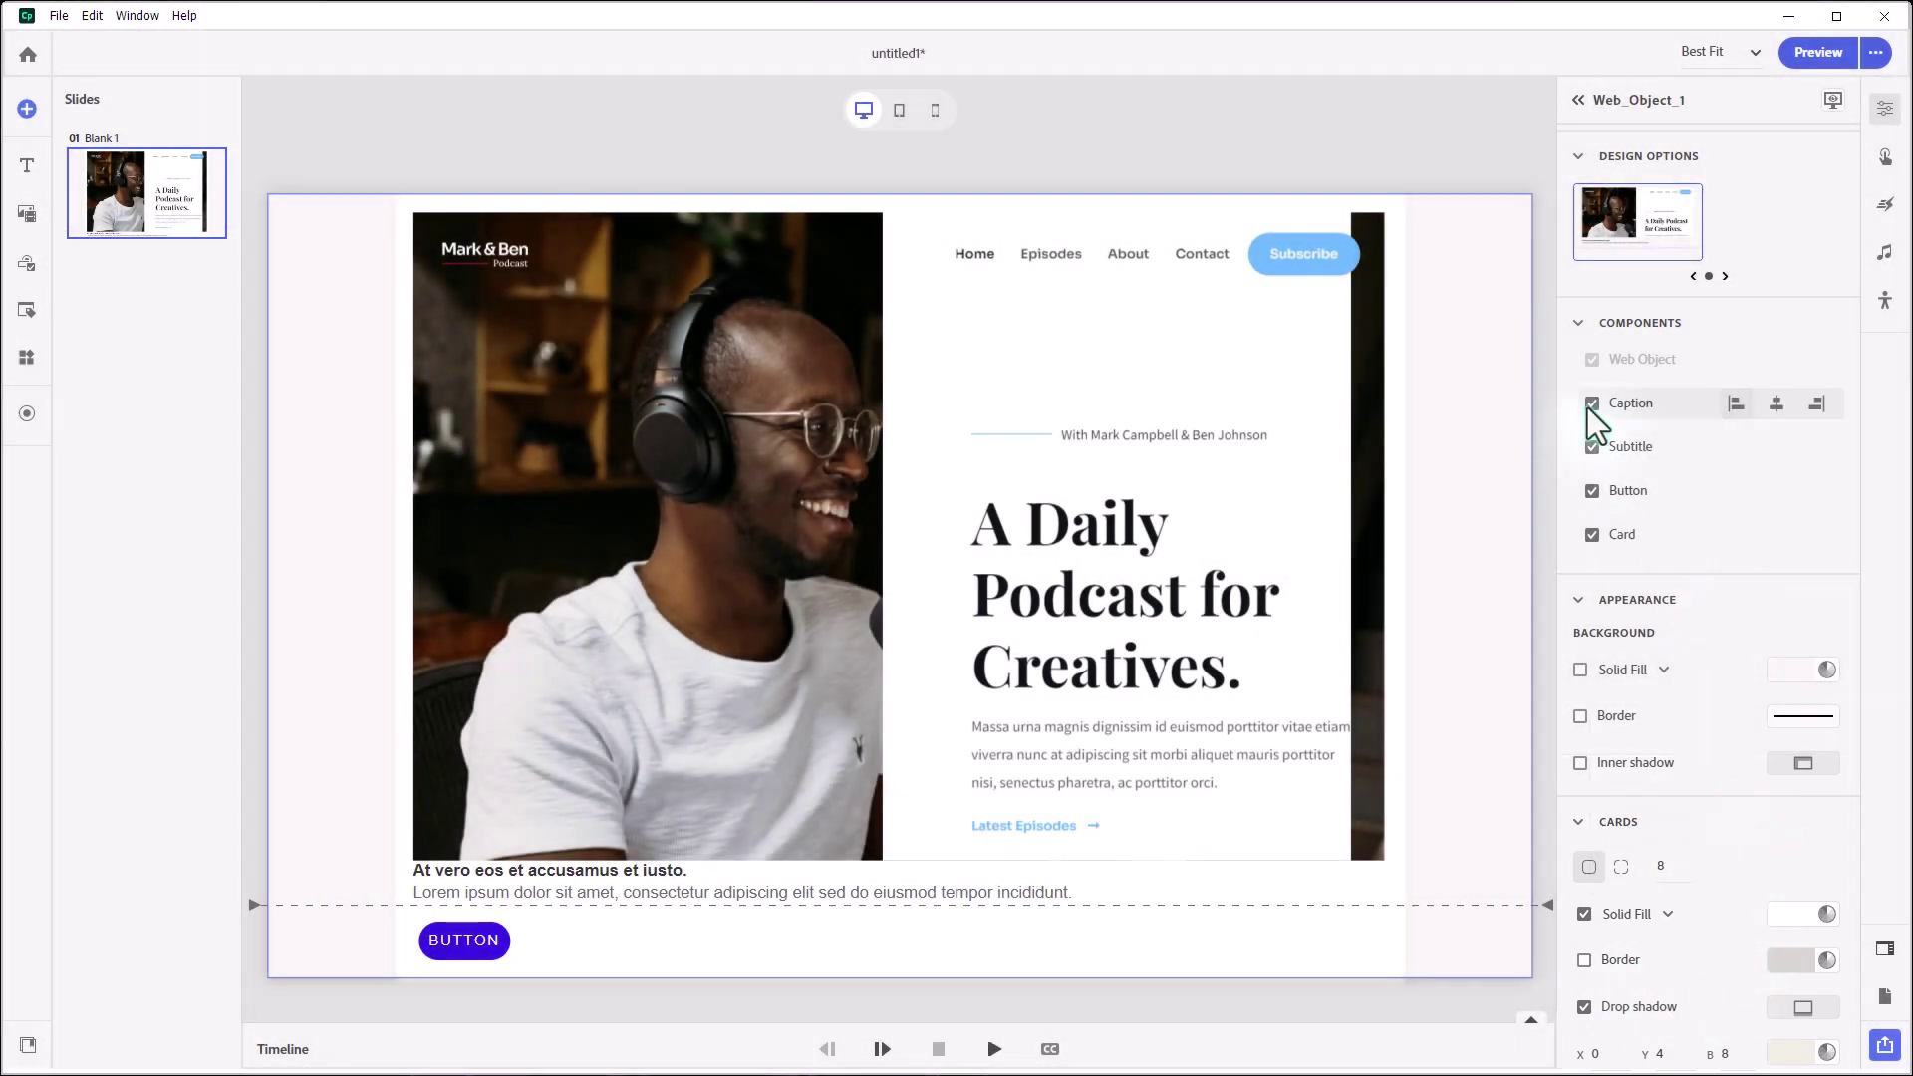
- Uncheck Caption, Subtitle, Button and Card on the web object
left_click(1591, 404)
left_click(1592, 446)
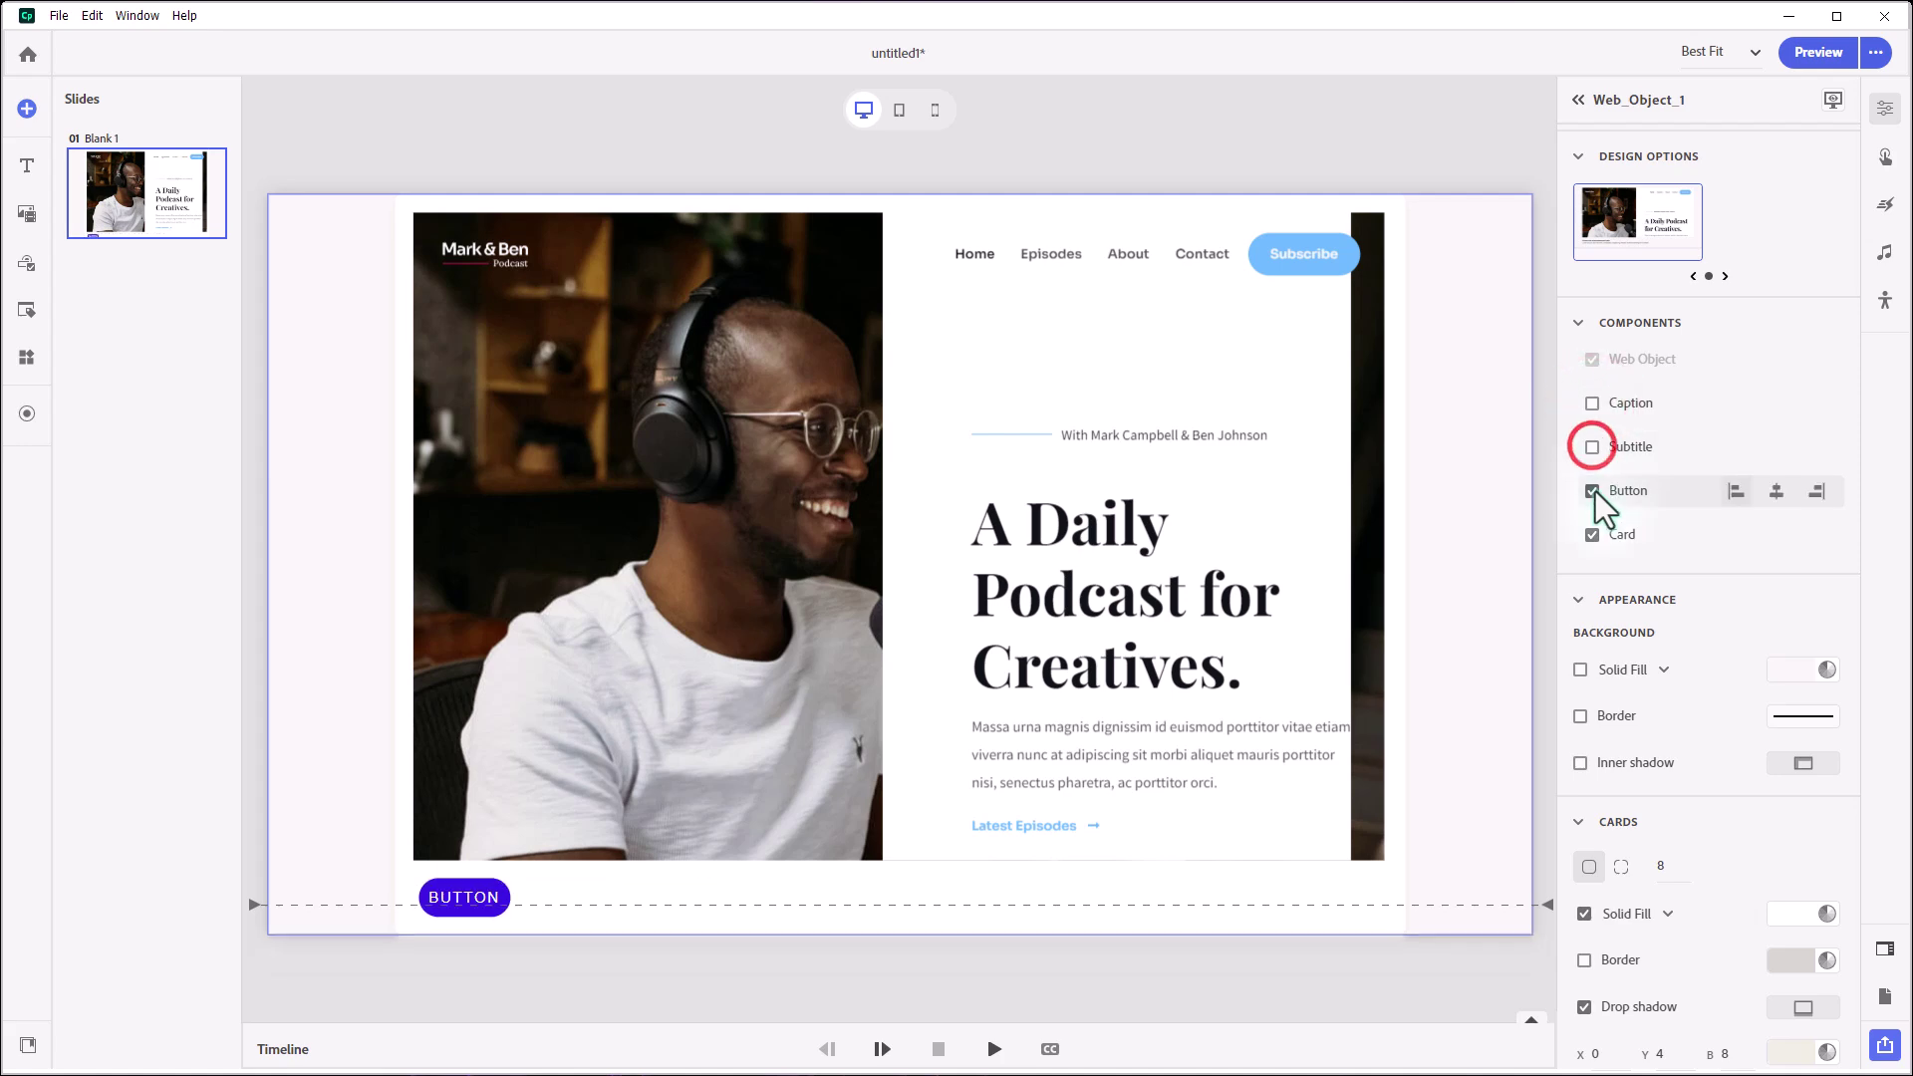
left_click(1592, 491)
left_click(1592, 534)
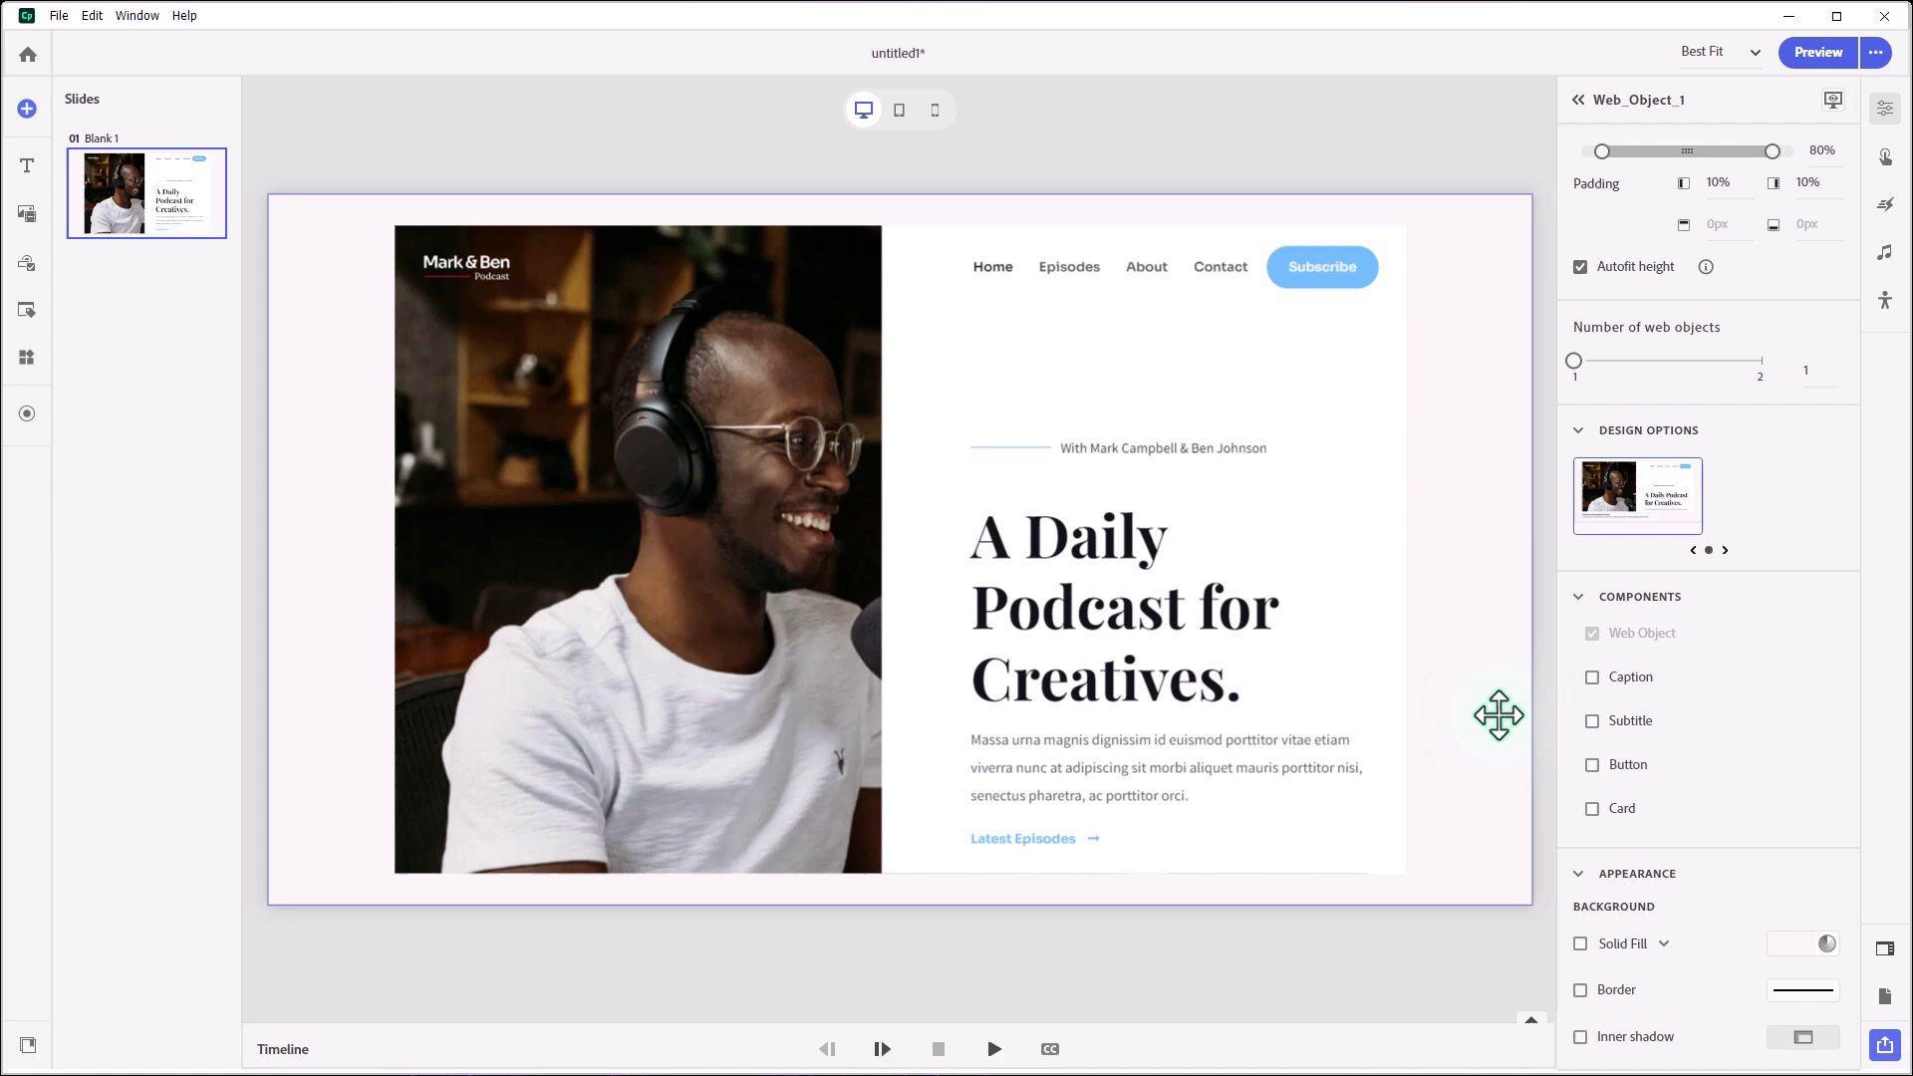
- Select the inner web object on the slide to show its Content/URL settings
left_click(1354, 433)
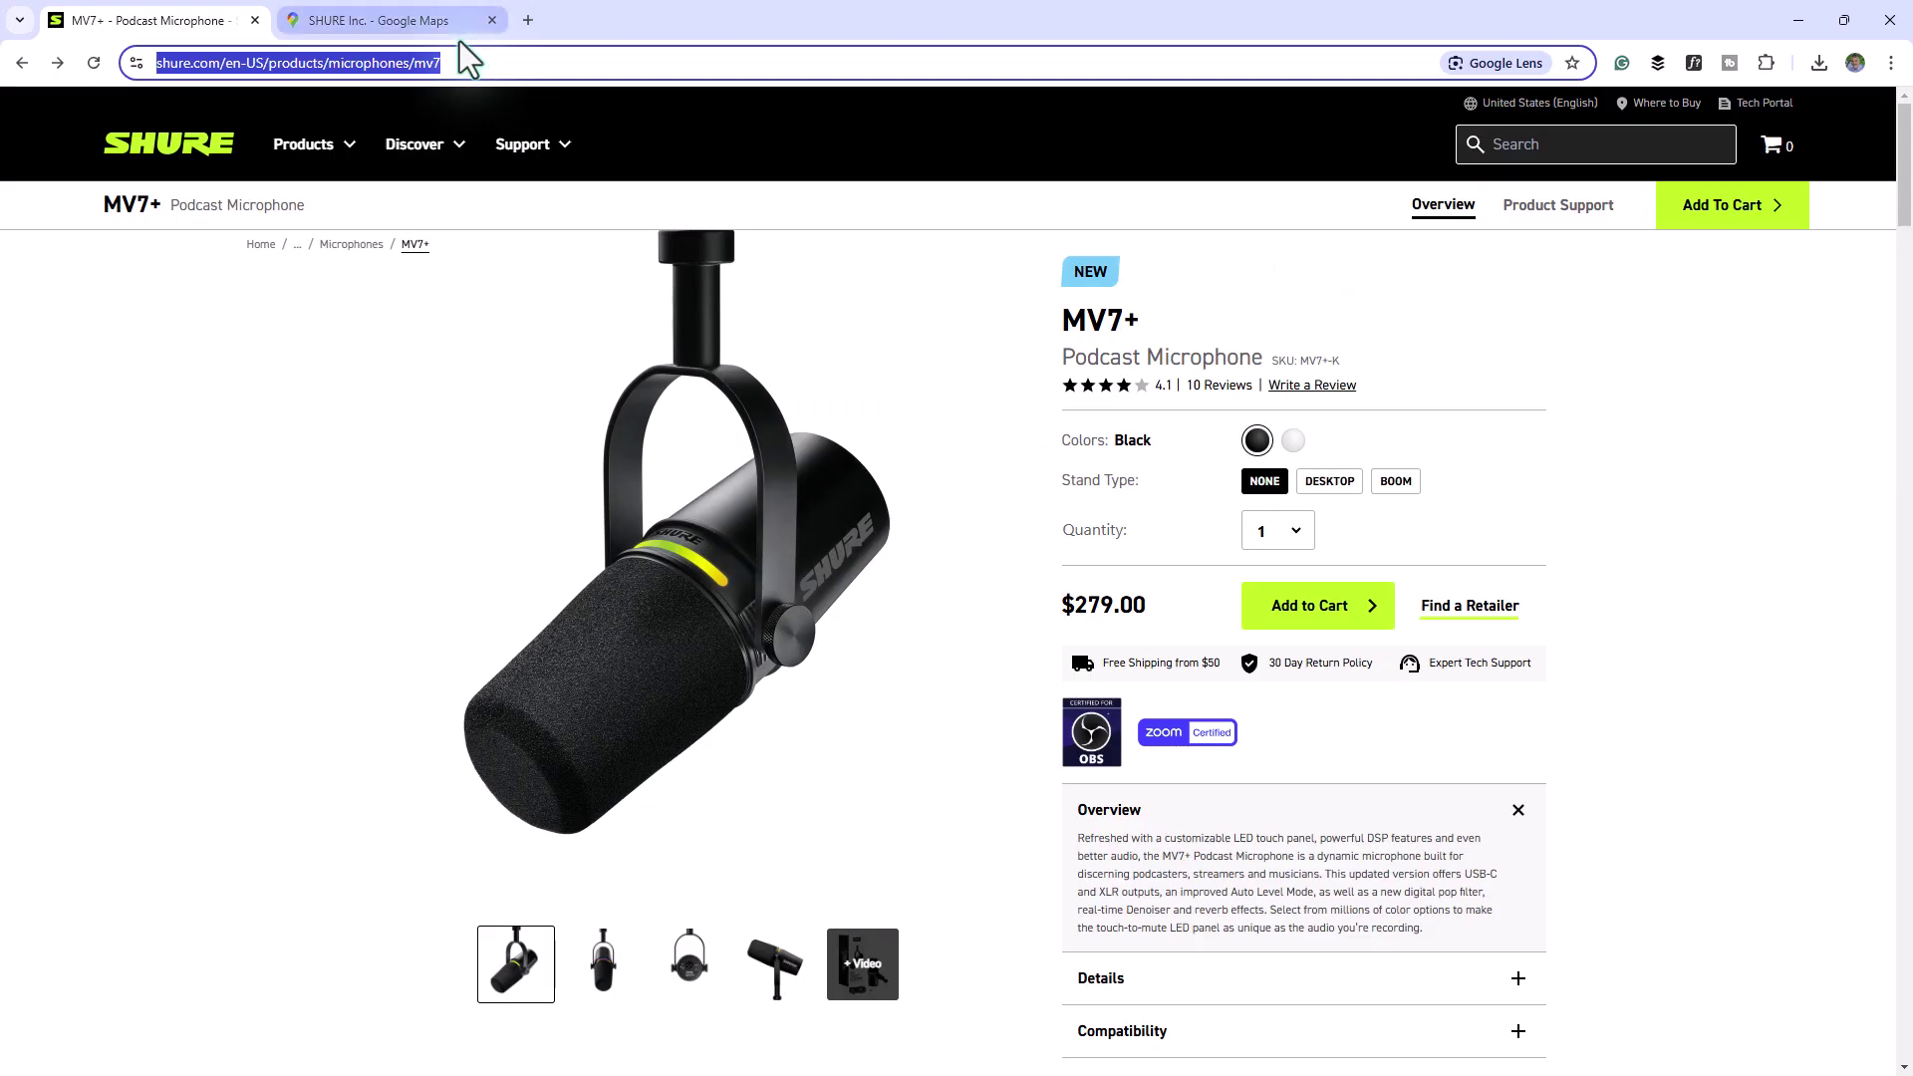
mouse_move(458, 39)
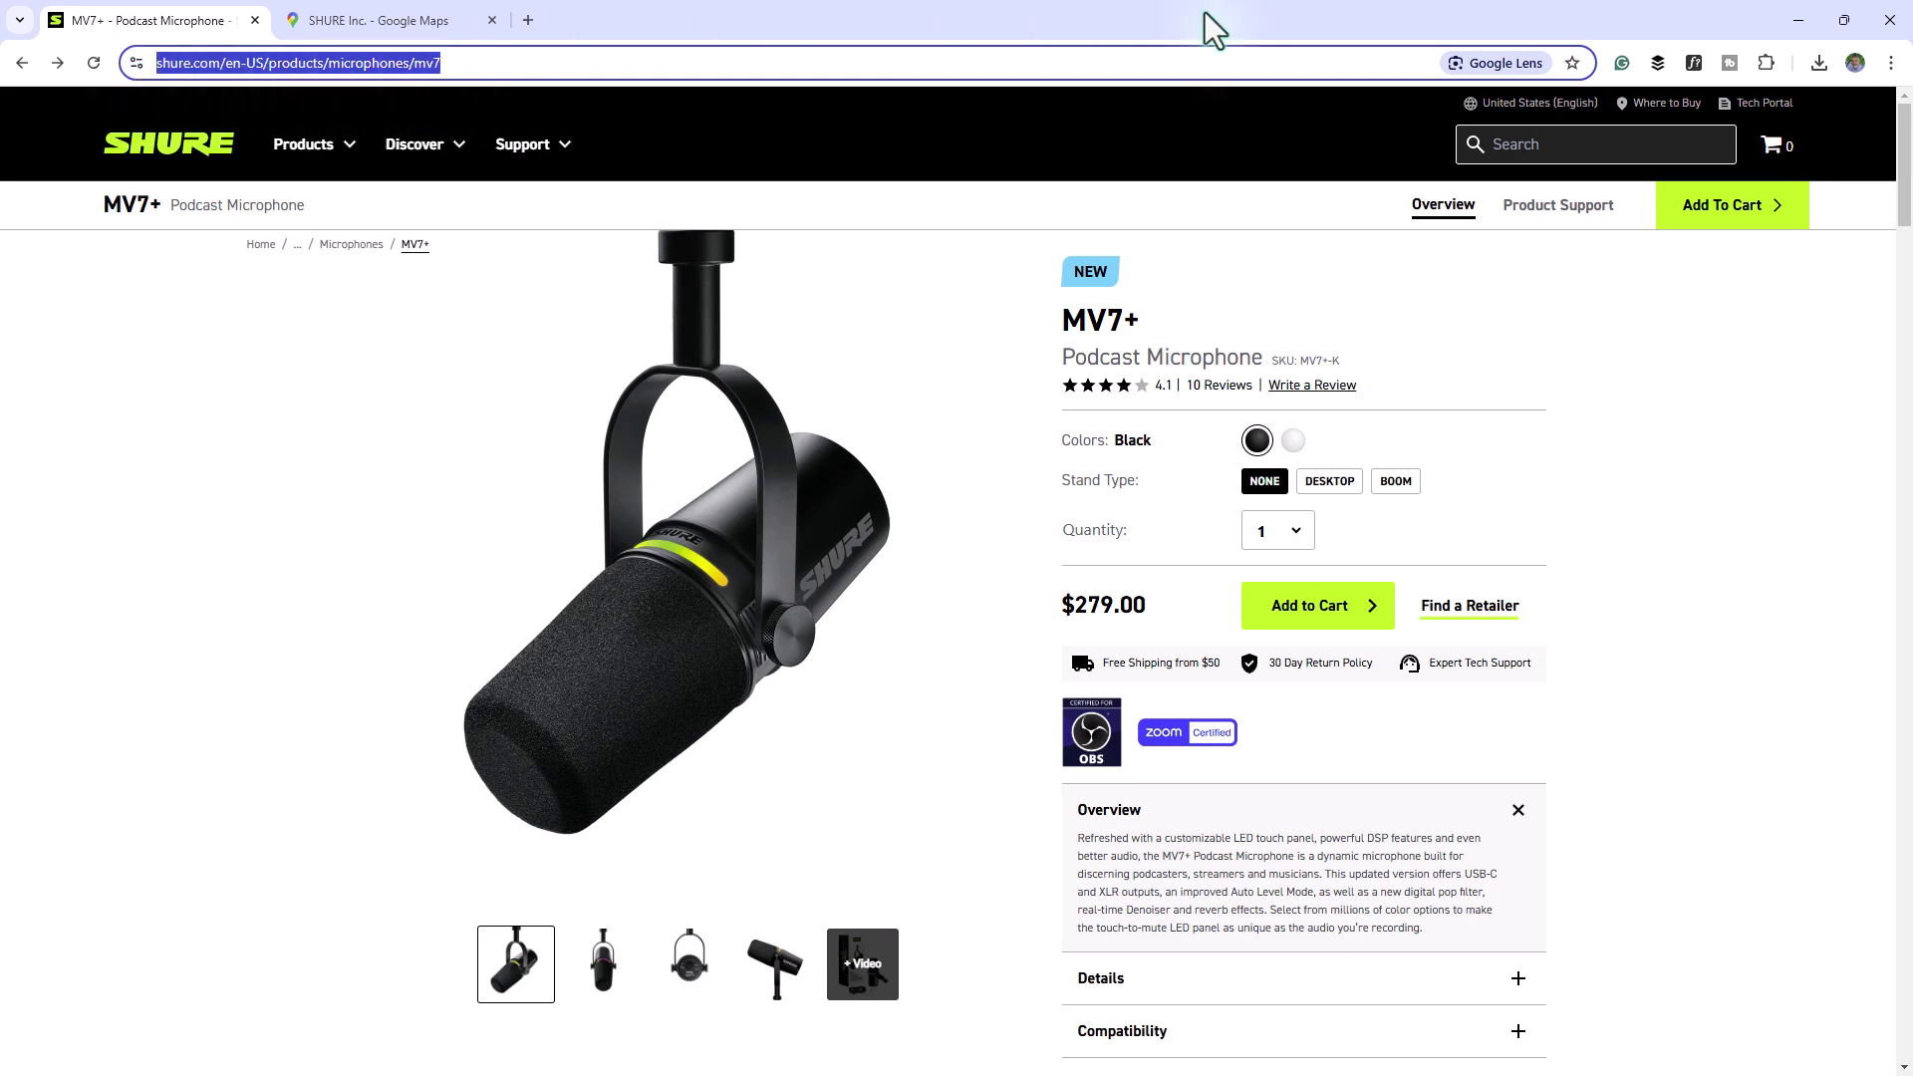
- Replace the web object's URL with the pasted shure.com MV7+ product page address
left_click(1797, 22)
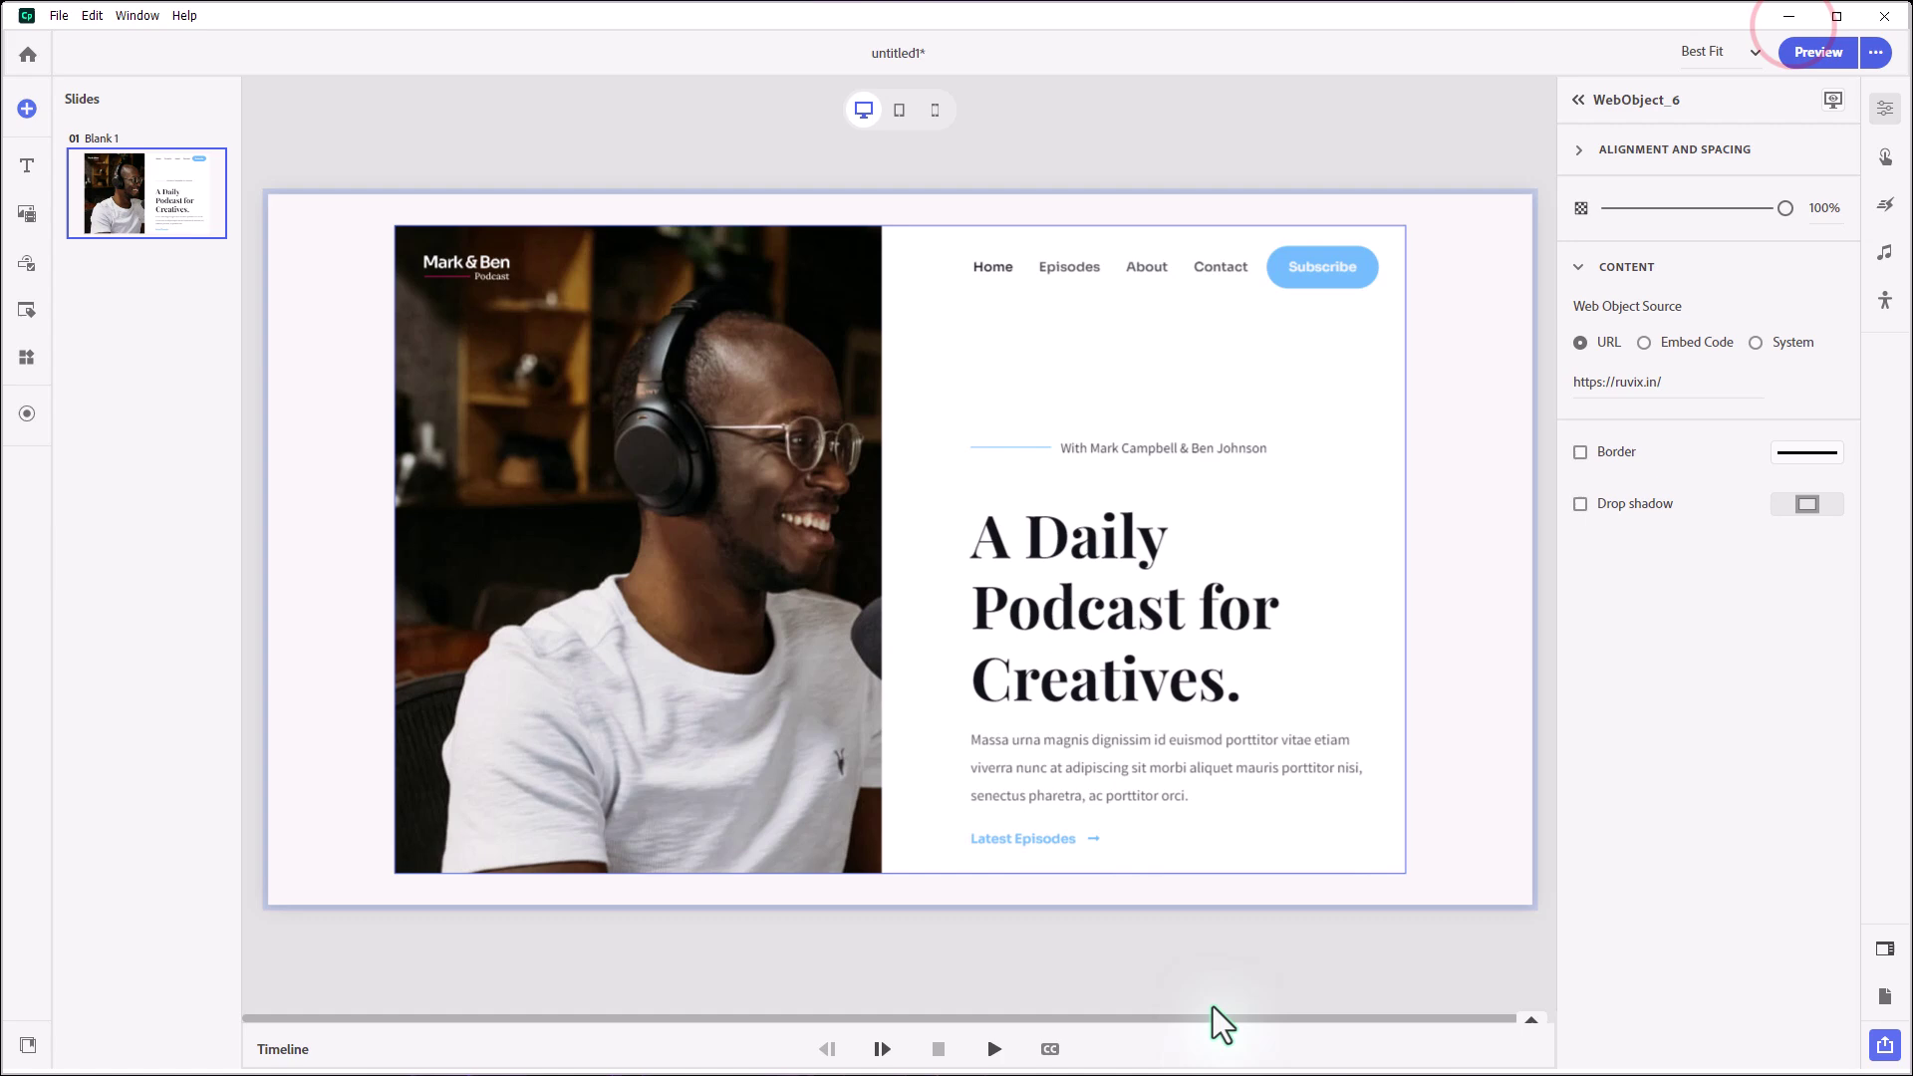
left_click(975, 523)
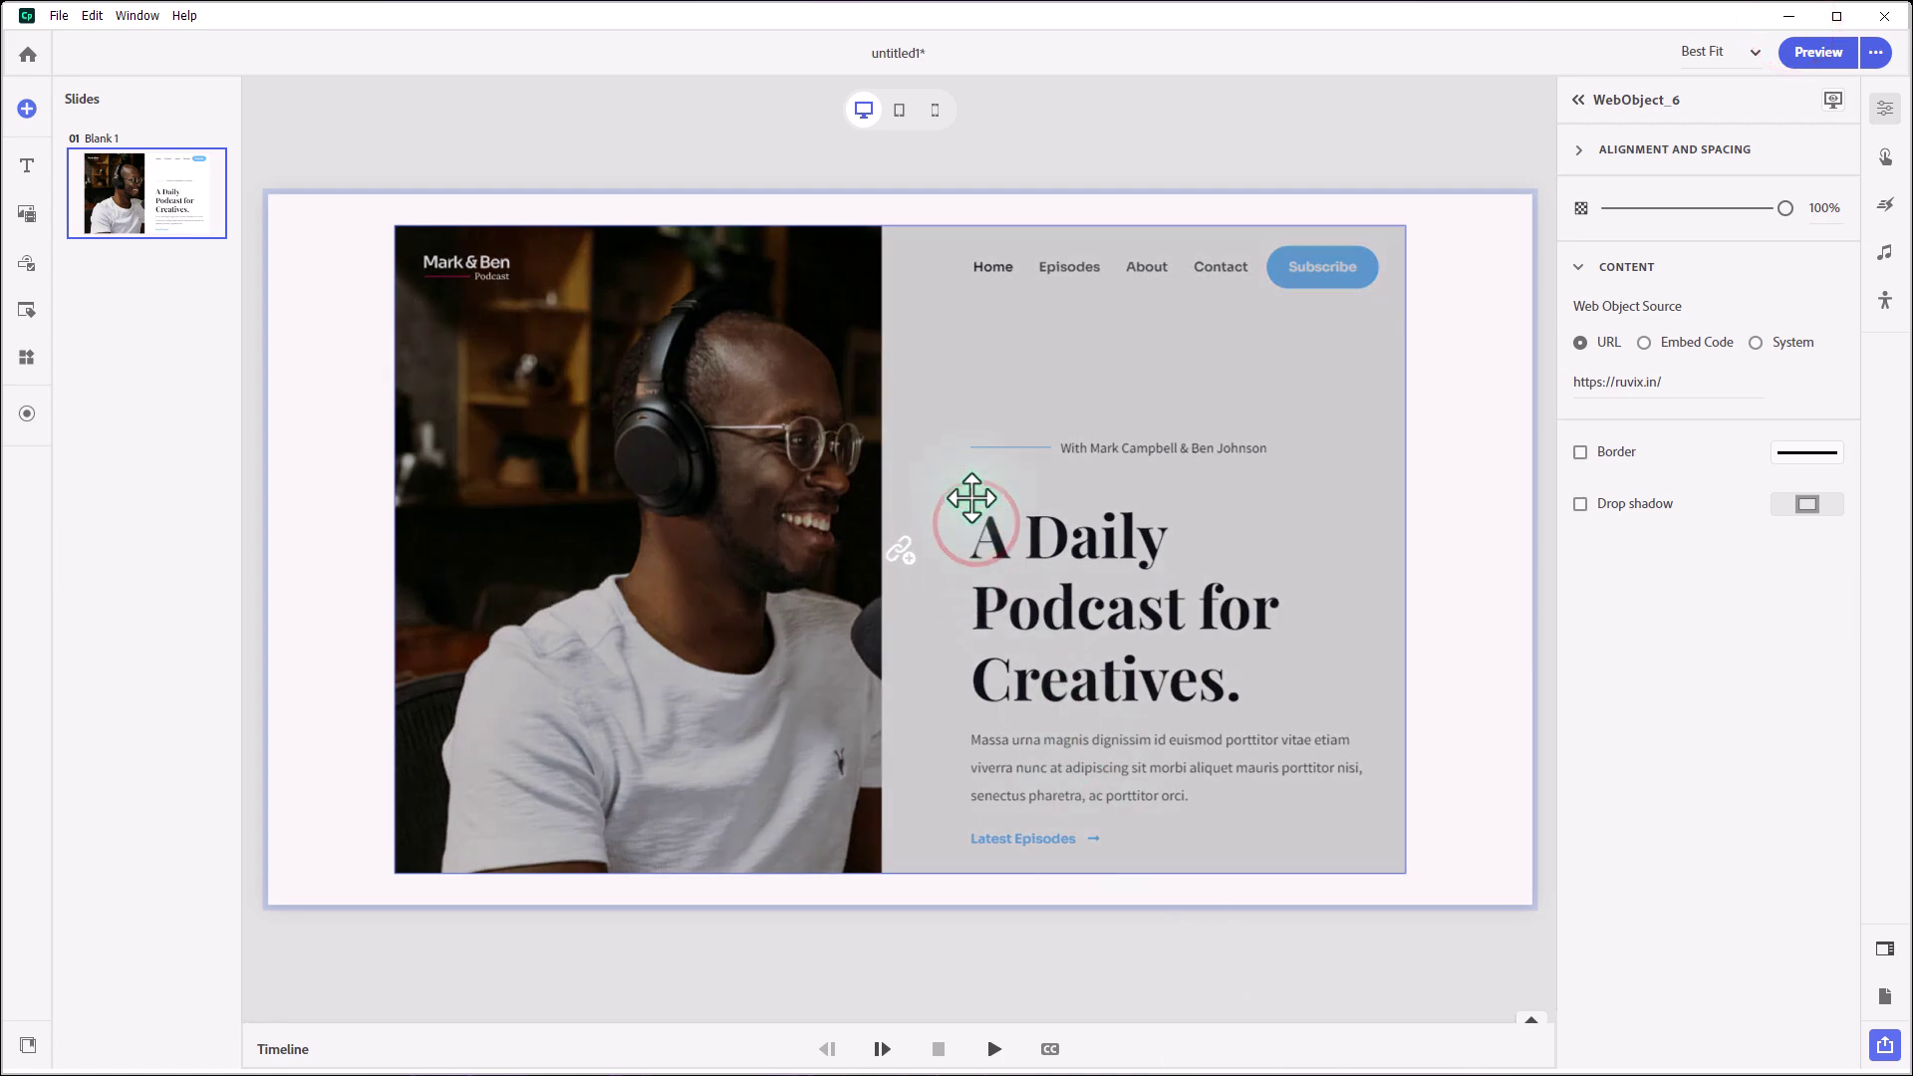
left_click(1658, 382)
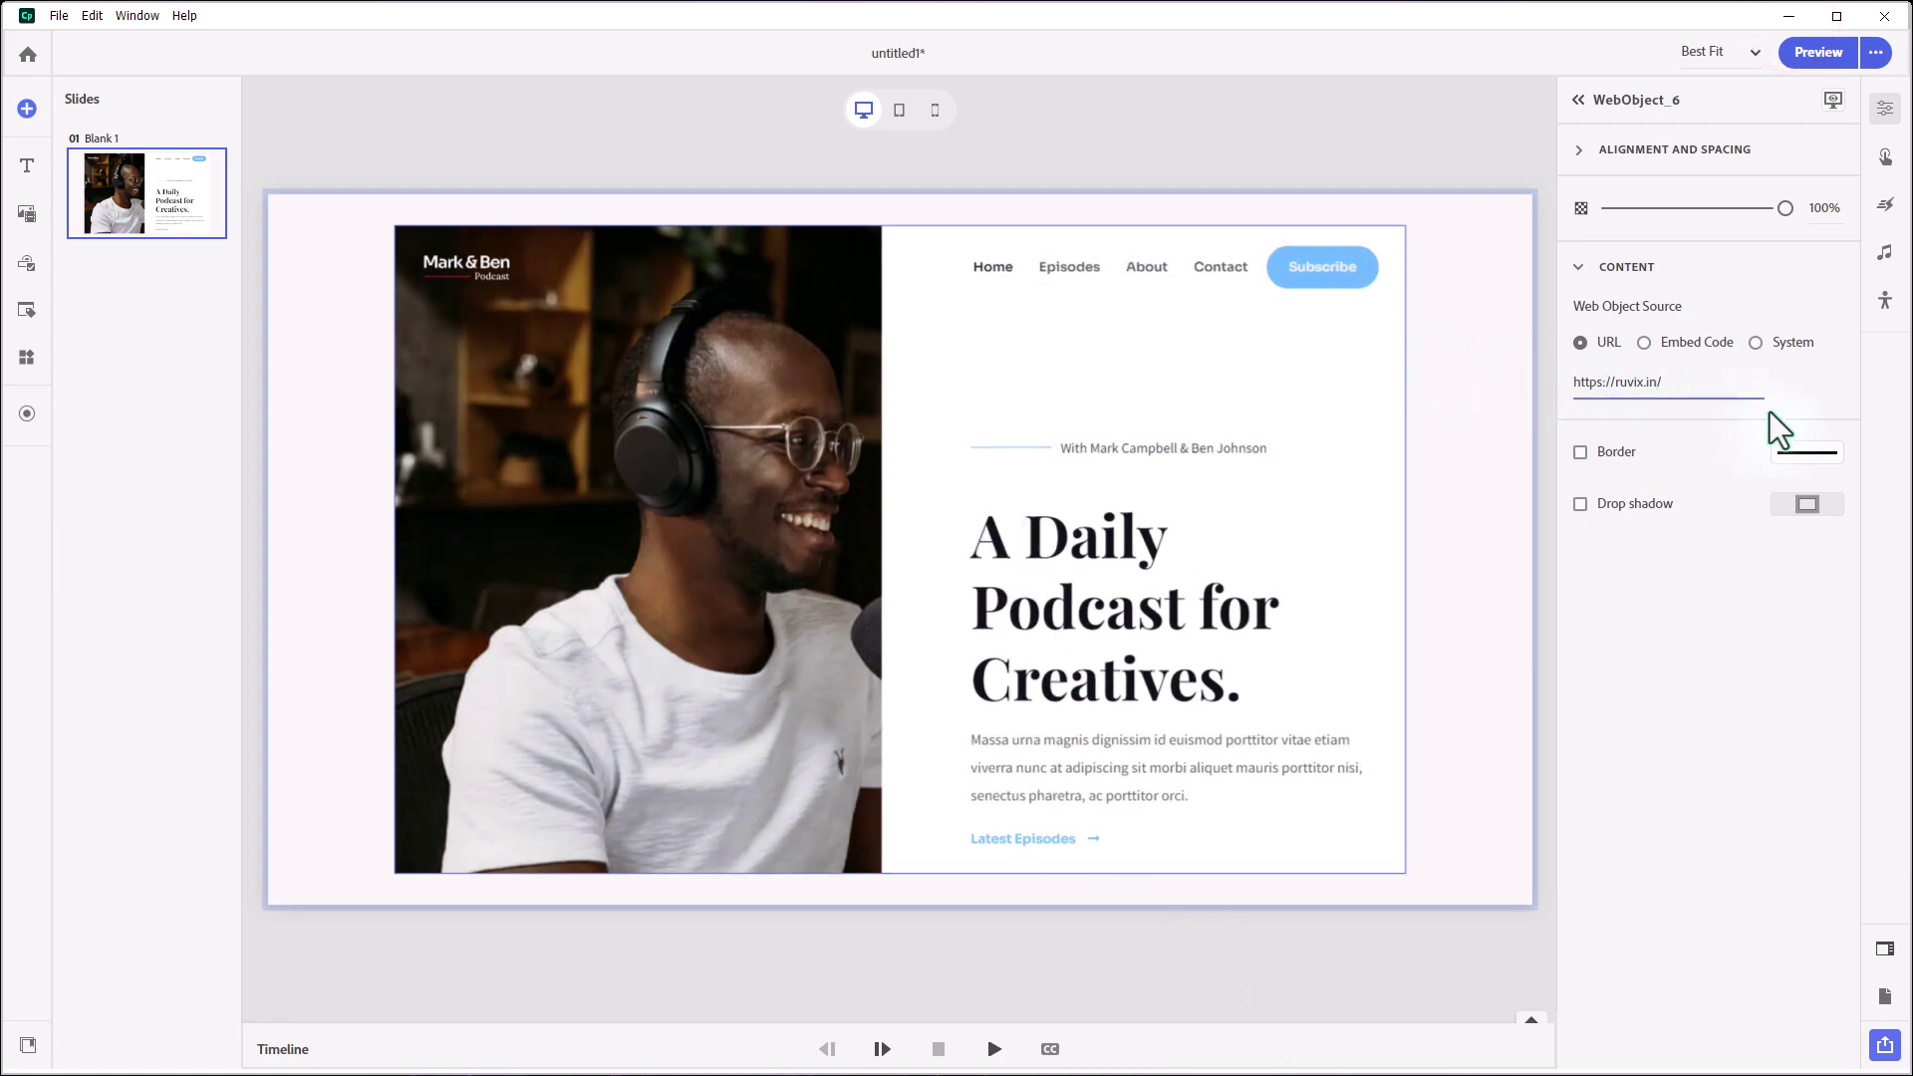
key("ctrl+a")
key("ctrl+v")
left_click(1147, 439)
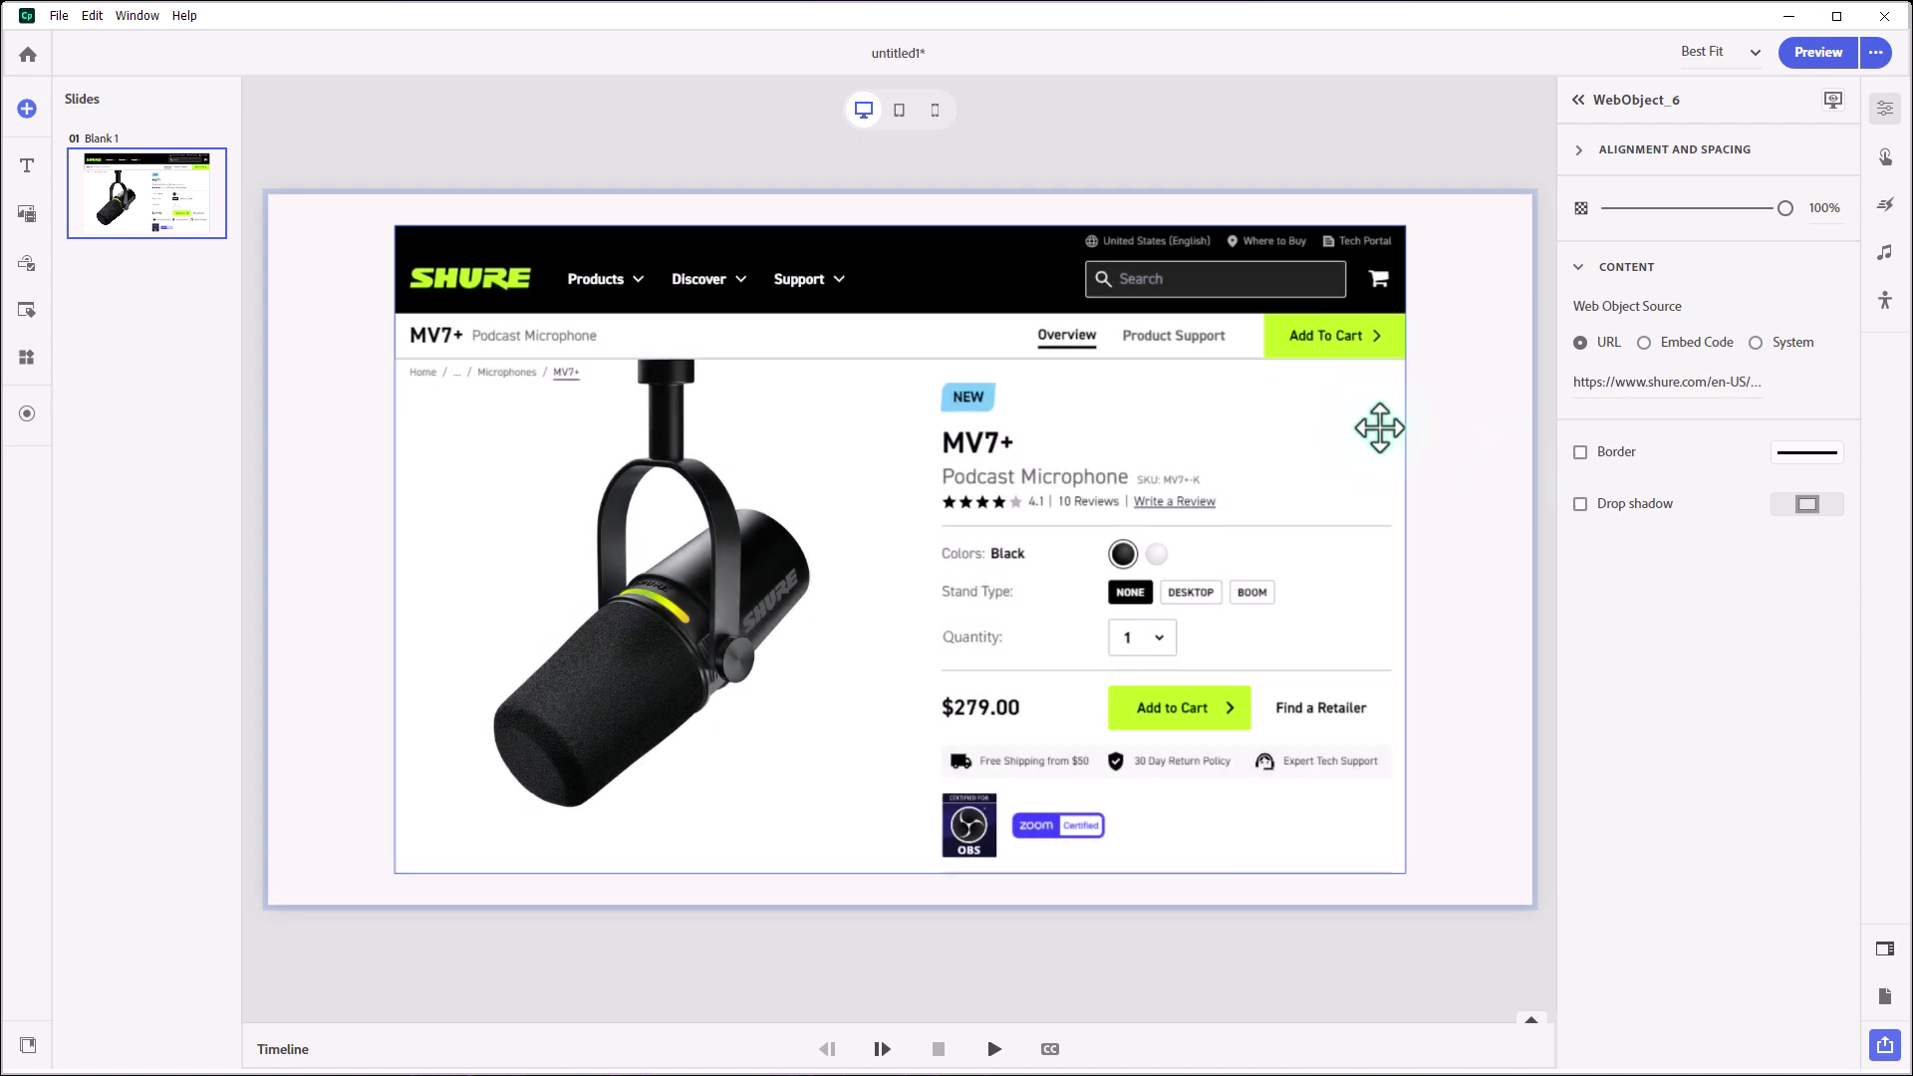
- Add a blank second slide with a Web Object block, without caption or subtitle
left_click(26, 108)
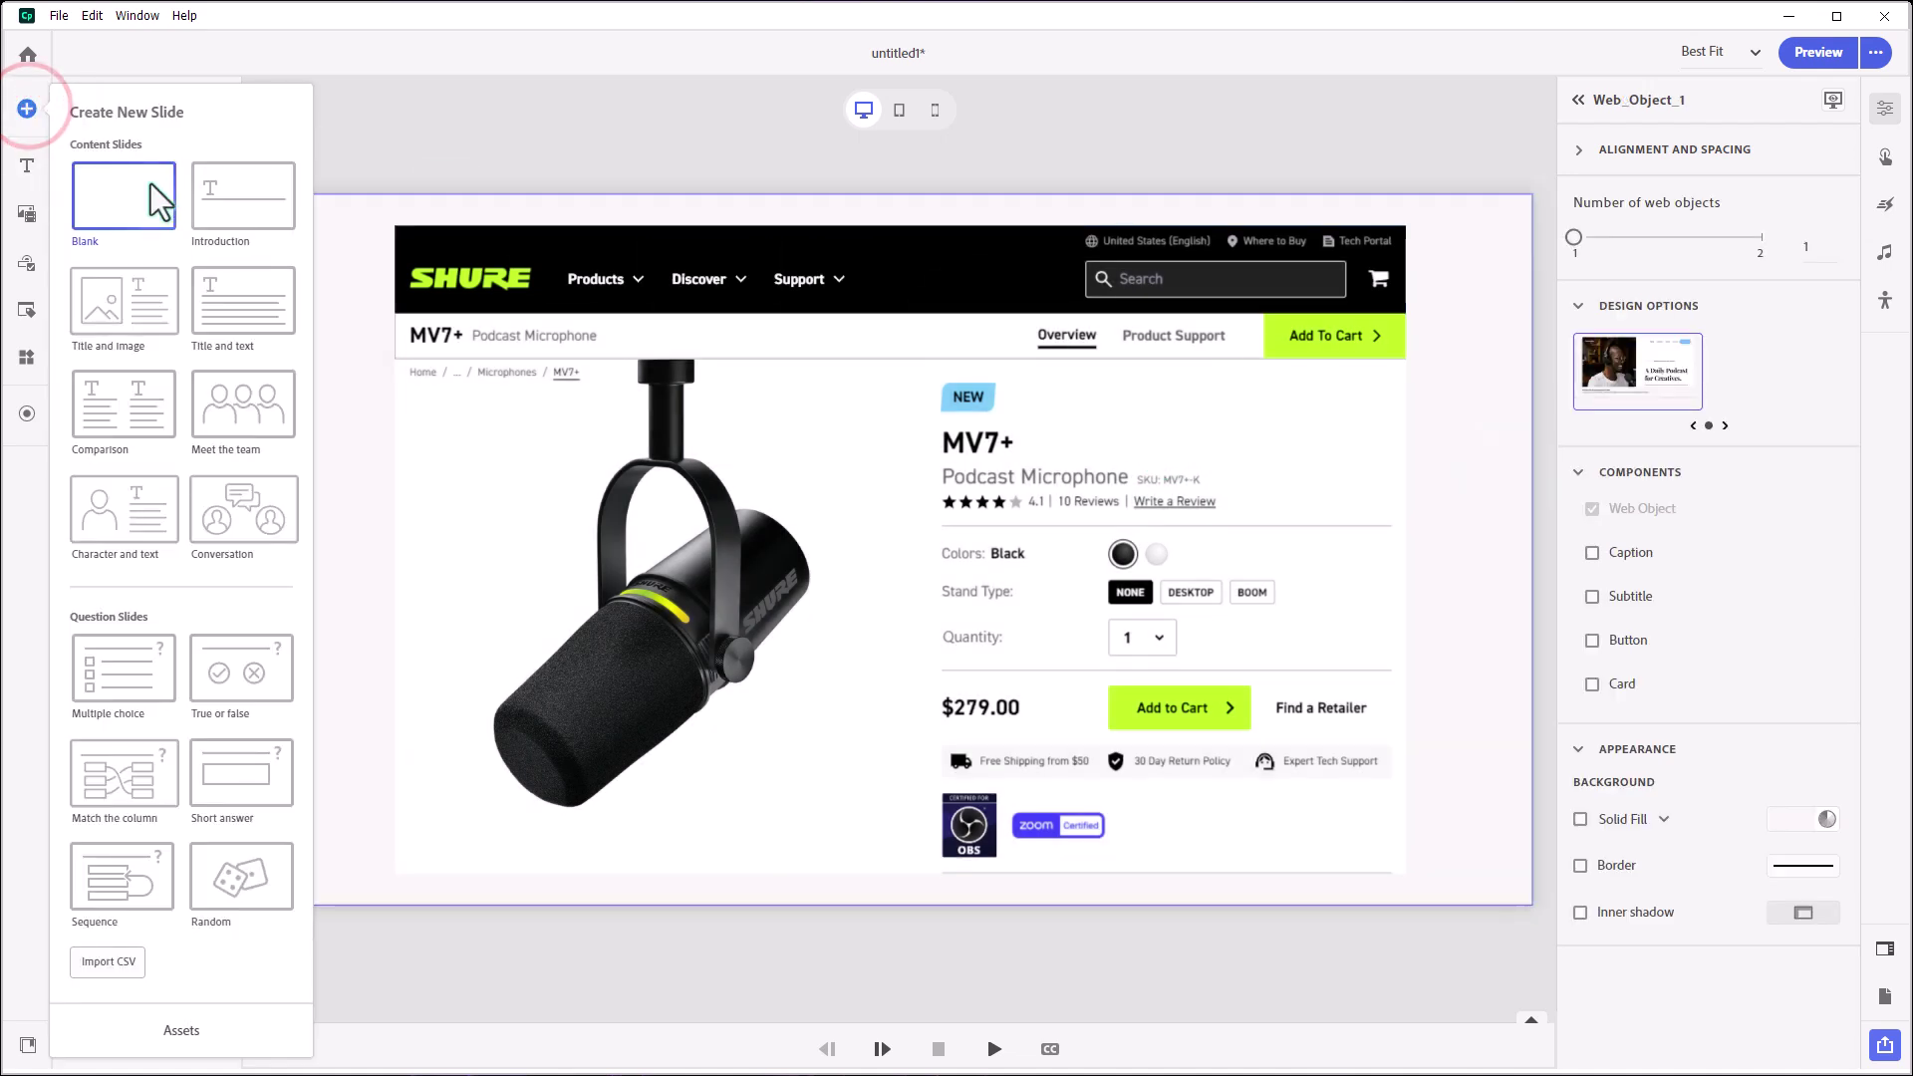
left_click(151, 212)
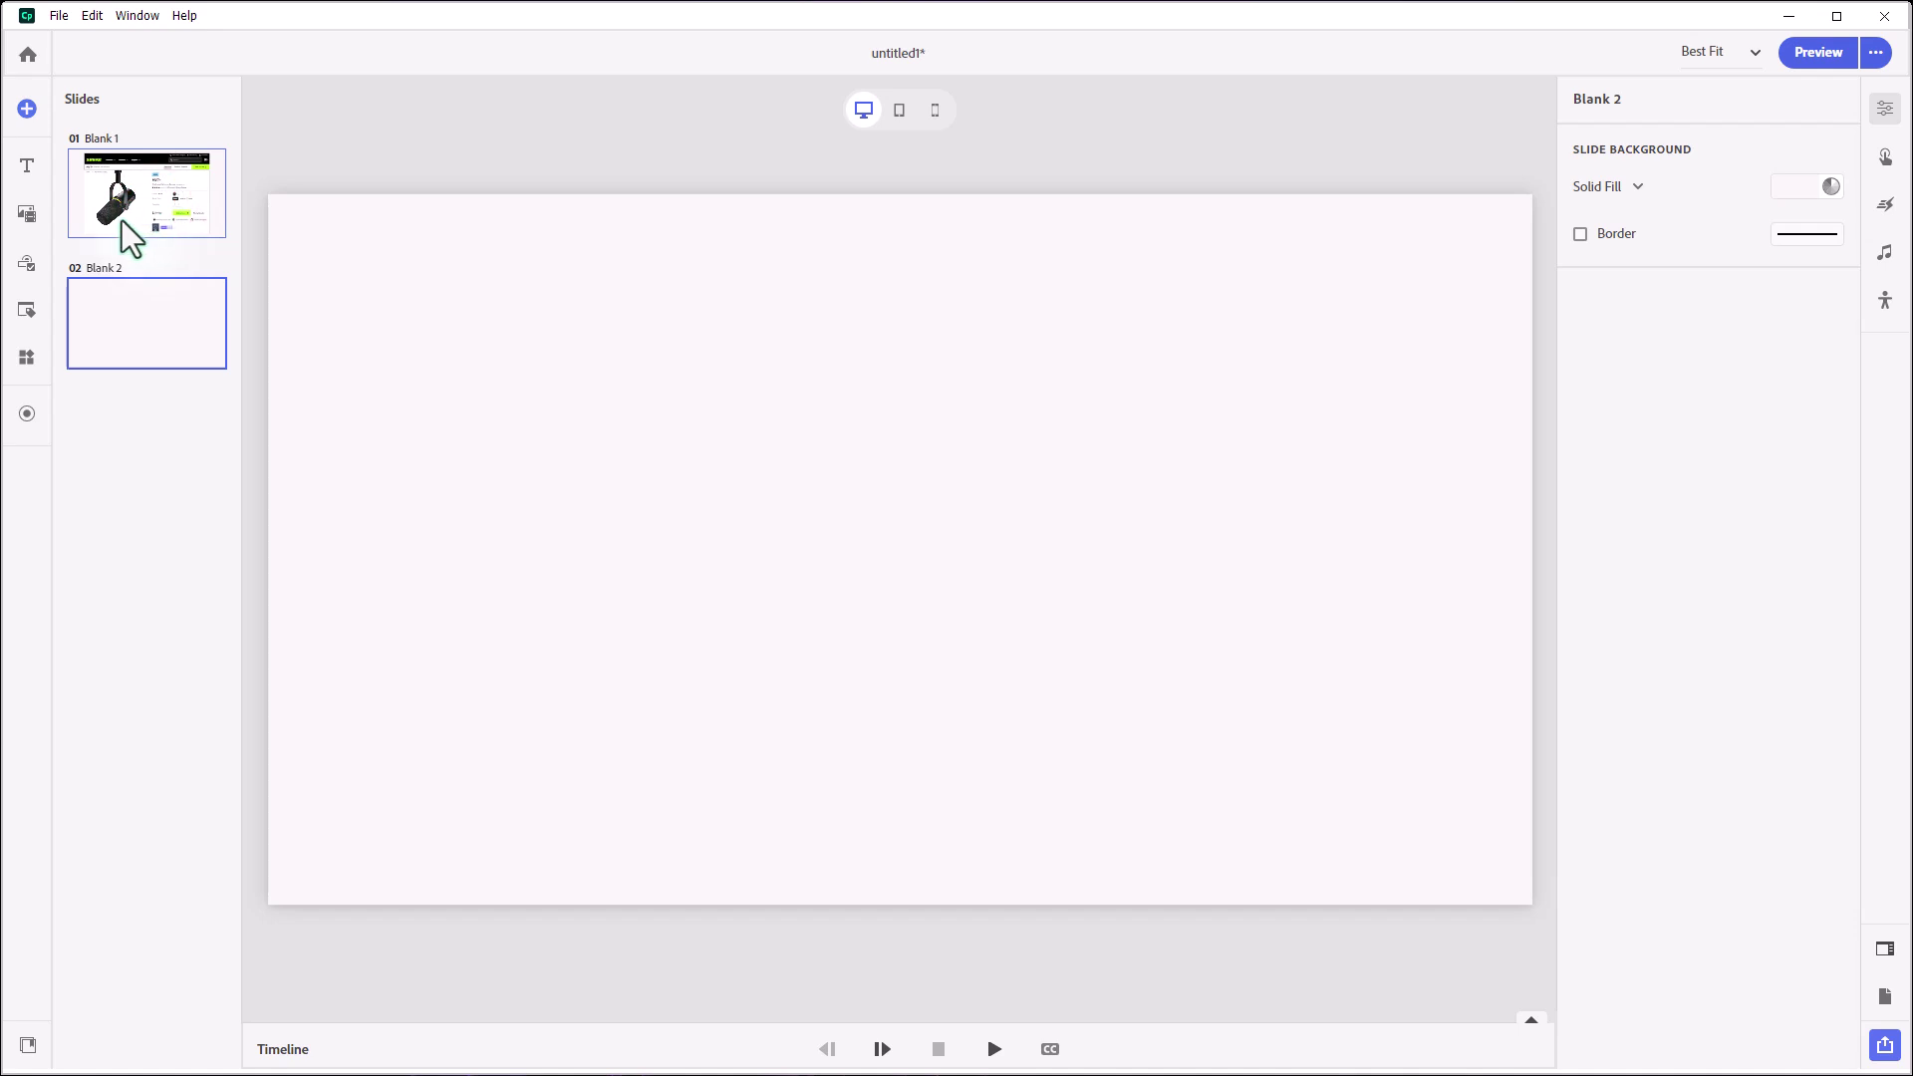
left_click(24, 214)
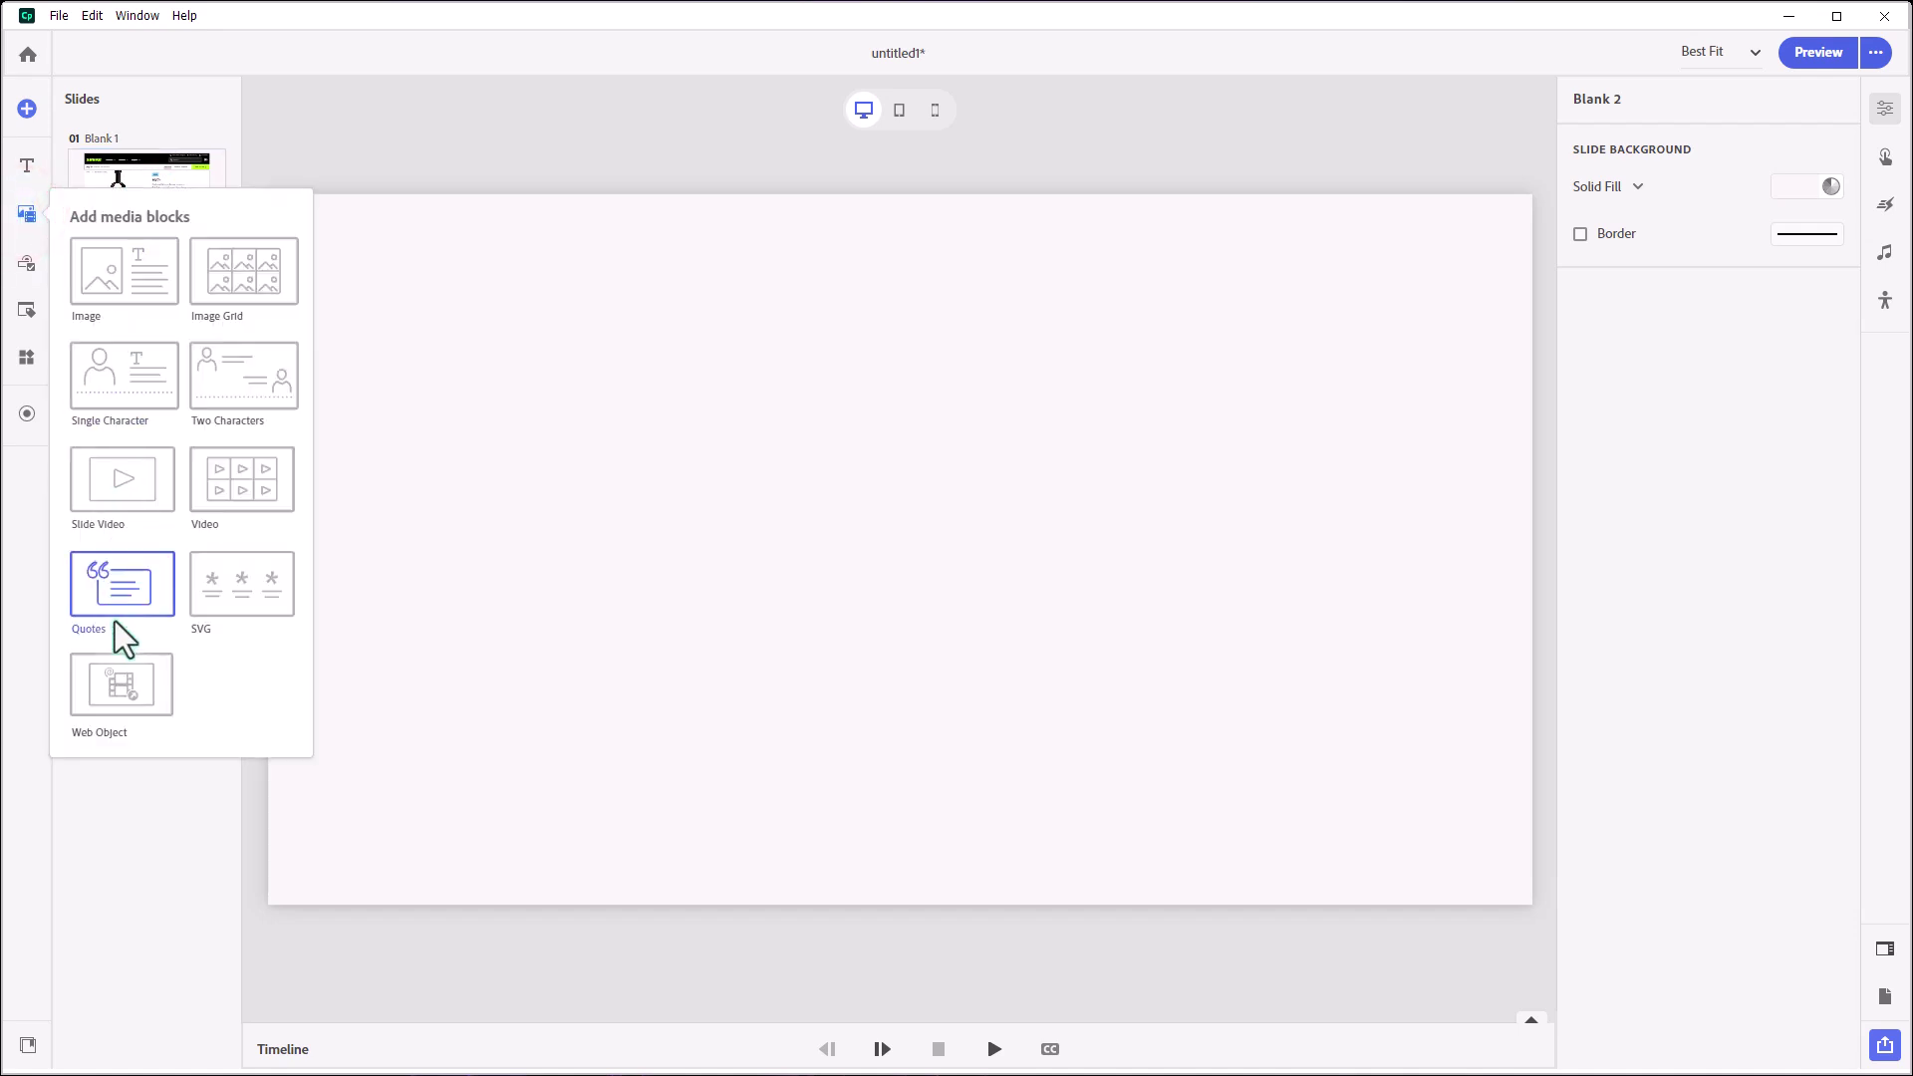
left_click(111, 697)
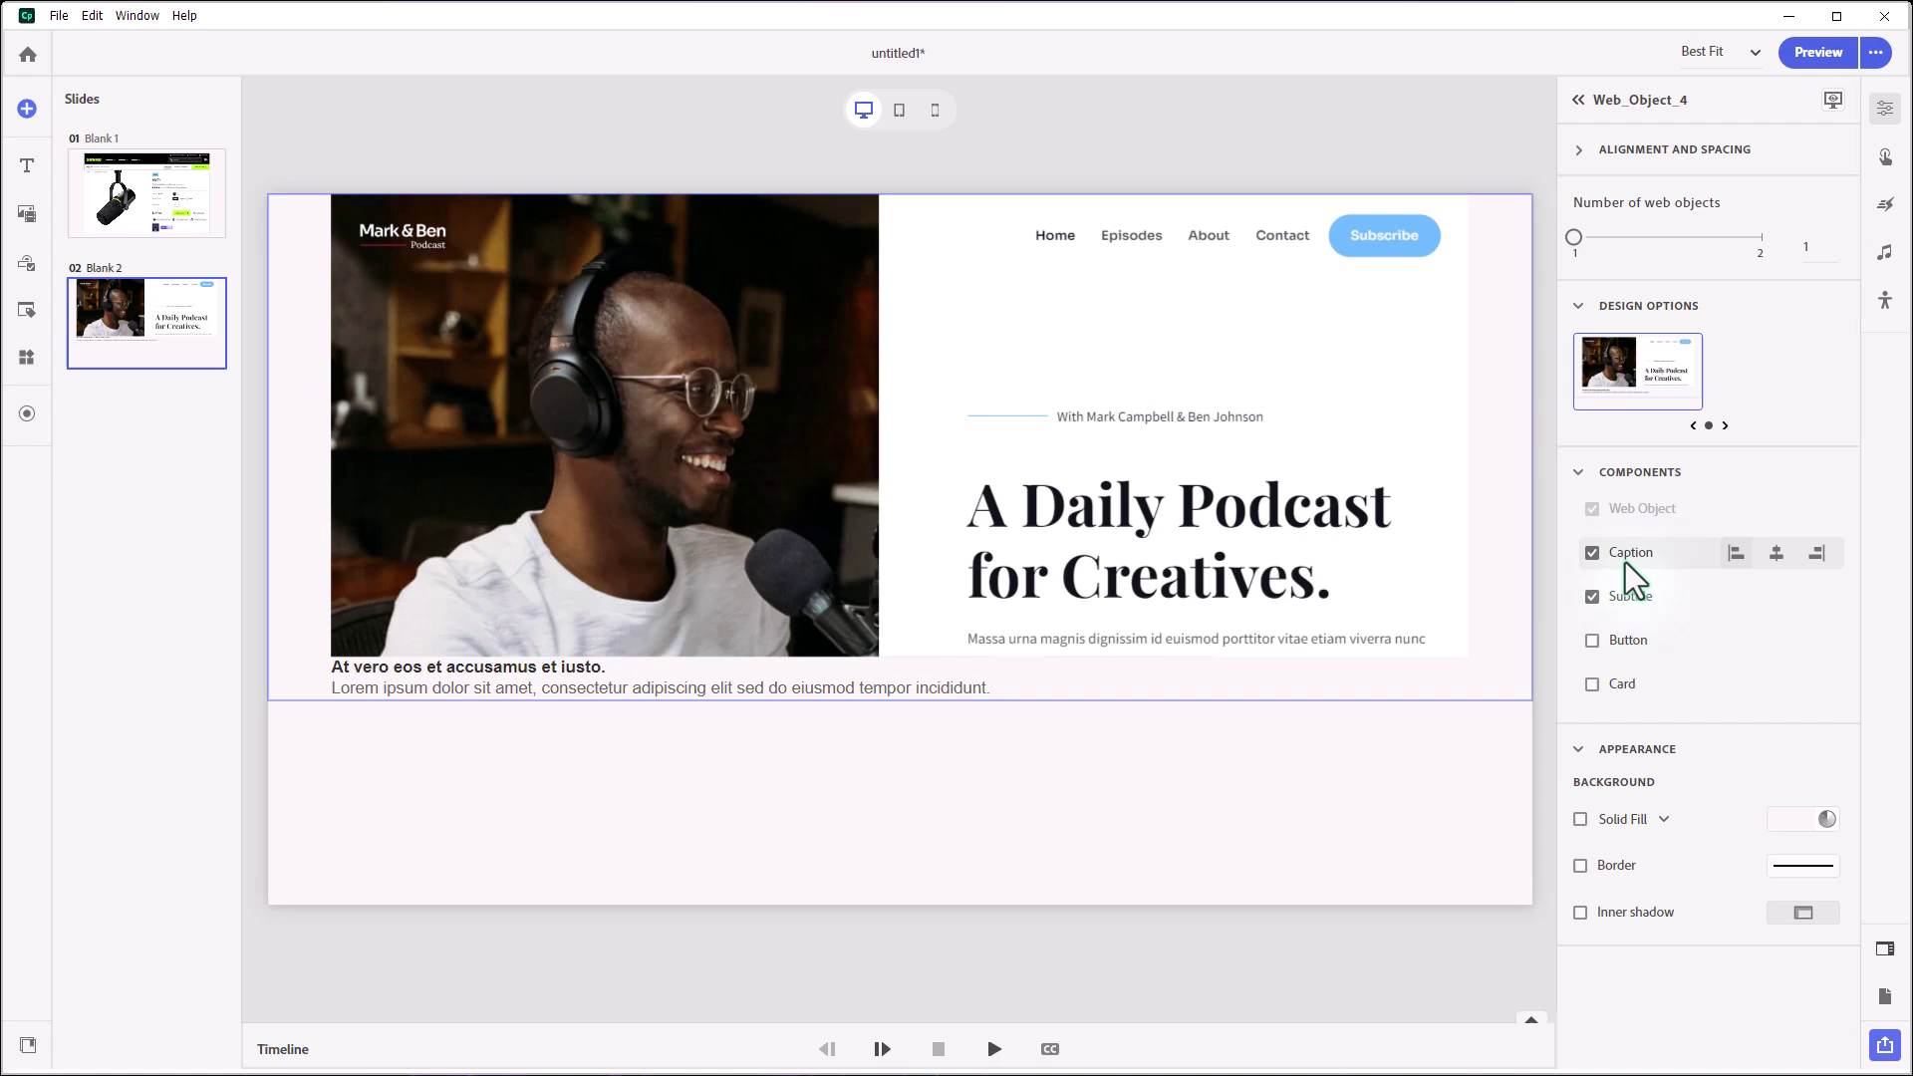
left_click(1592, 554)
left_click(1591, 598)
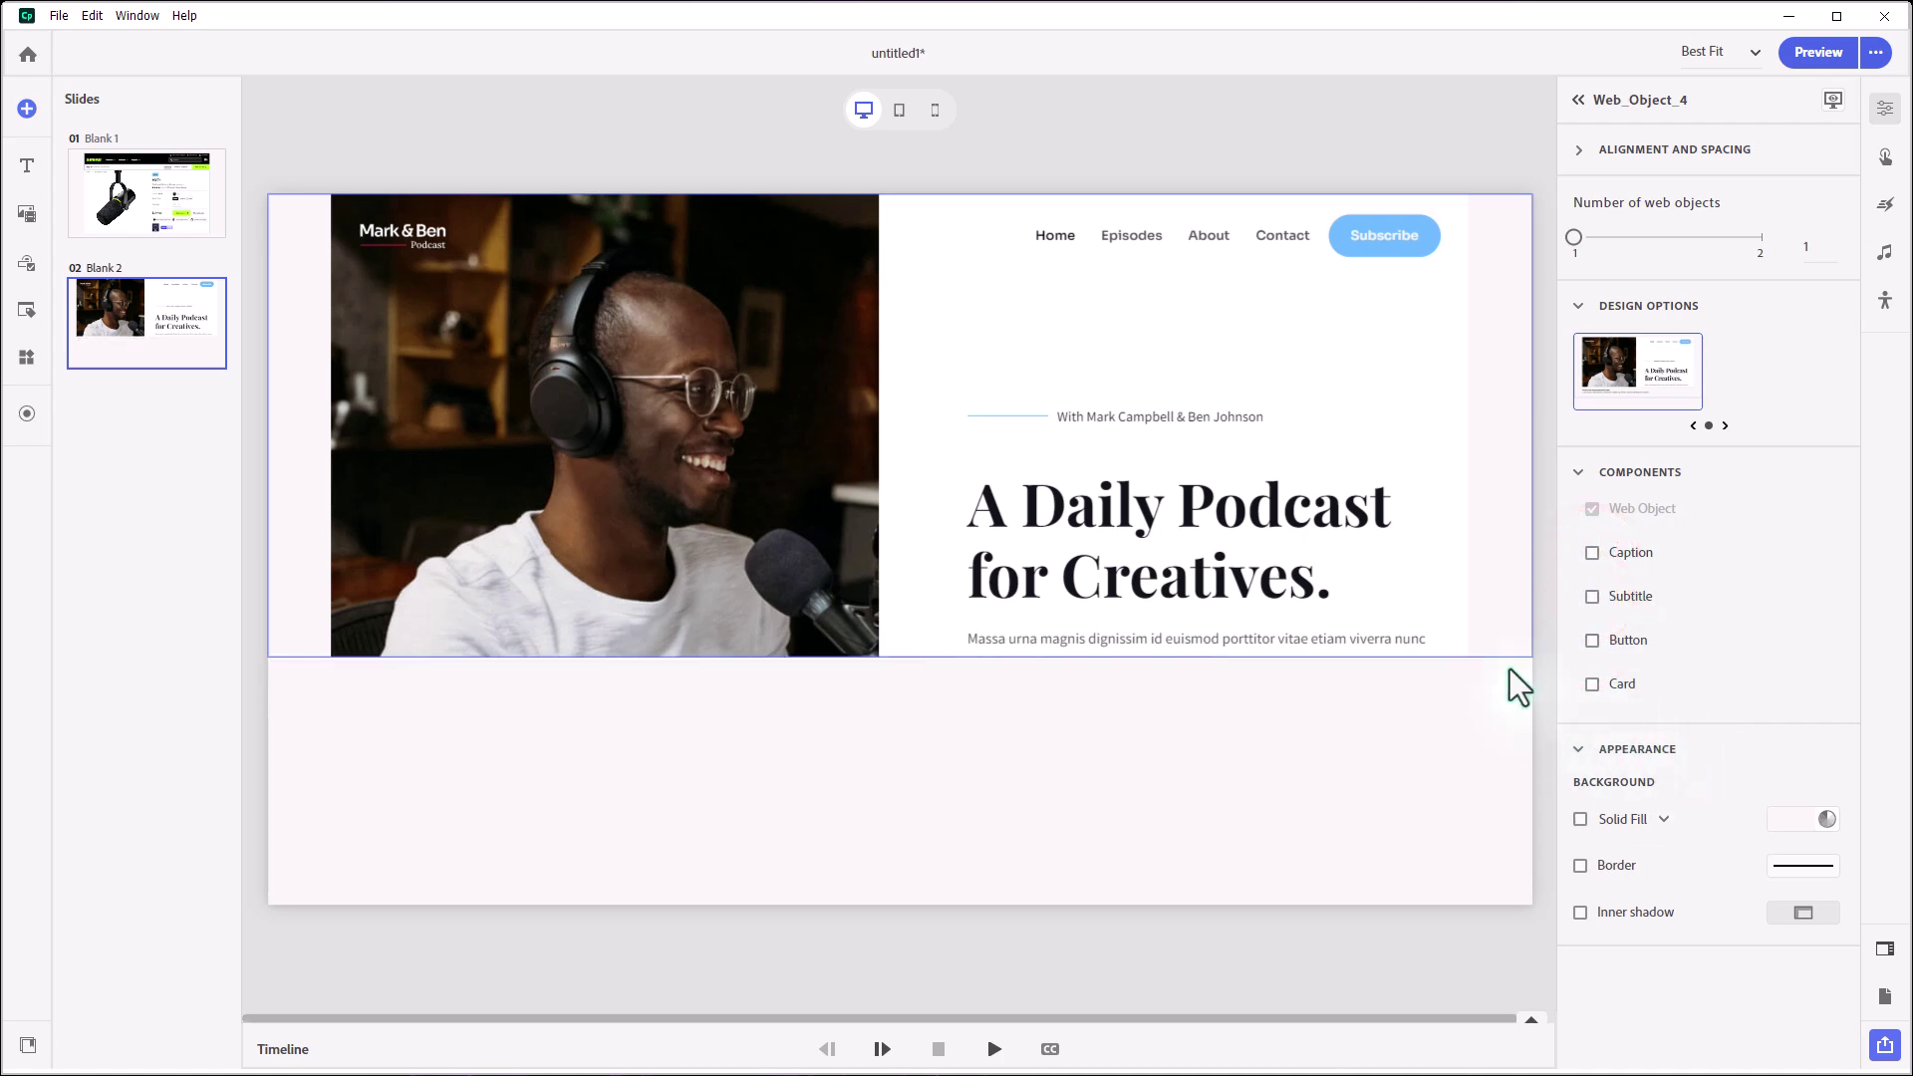
- Stretch the block to full height with Autofit height, and set the inner web object's source to Embed Code
left_click_drag(1499, 652, 1496, 879)
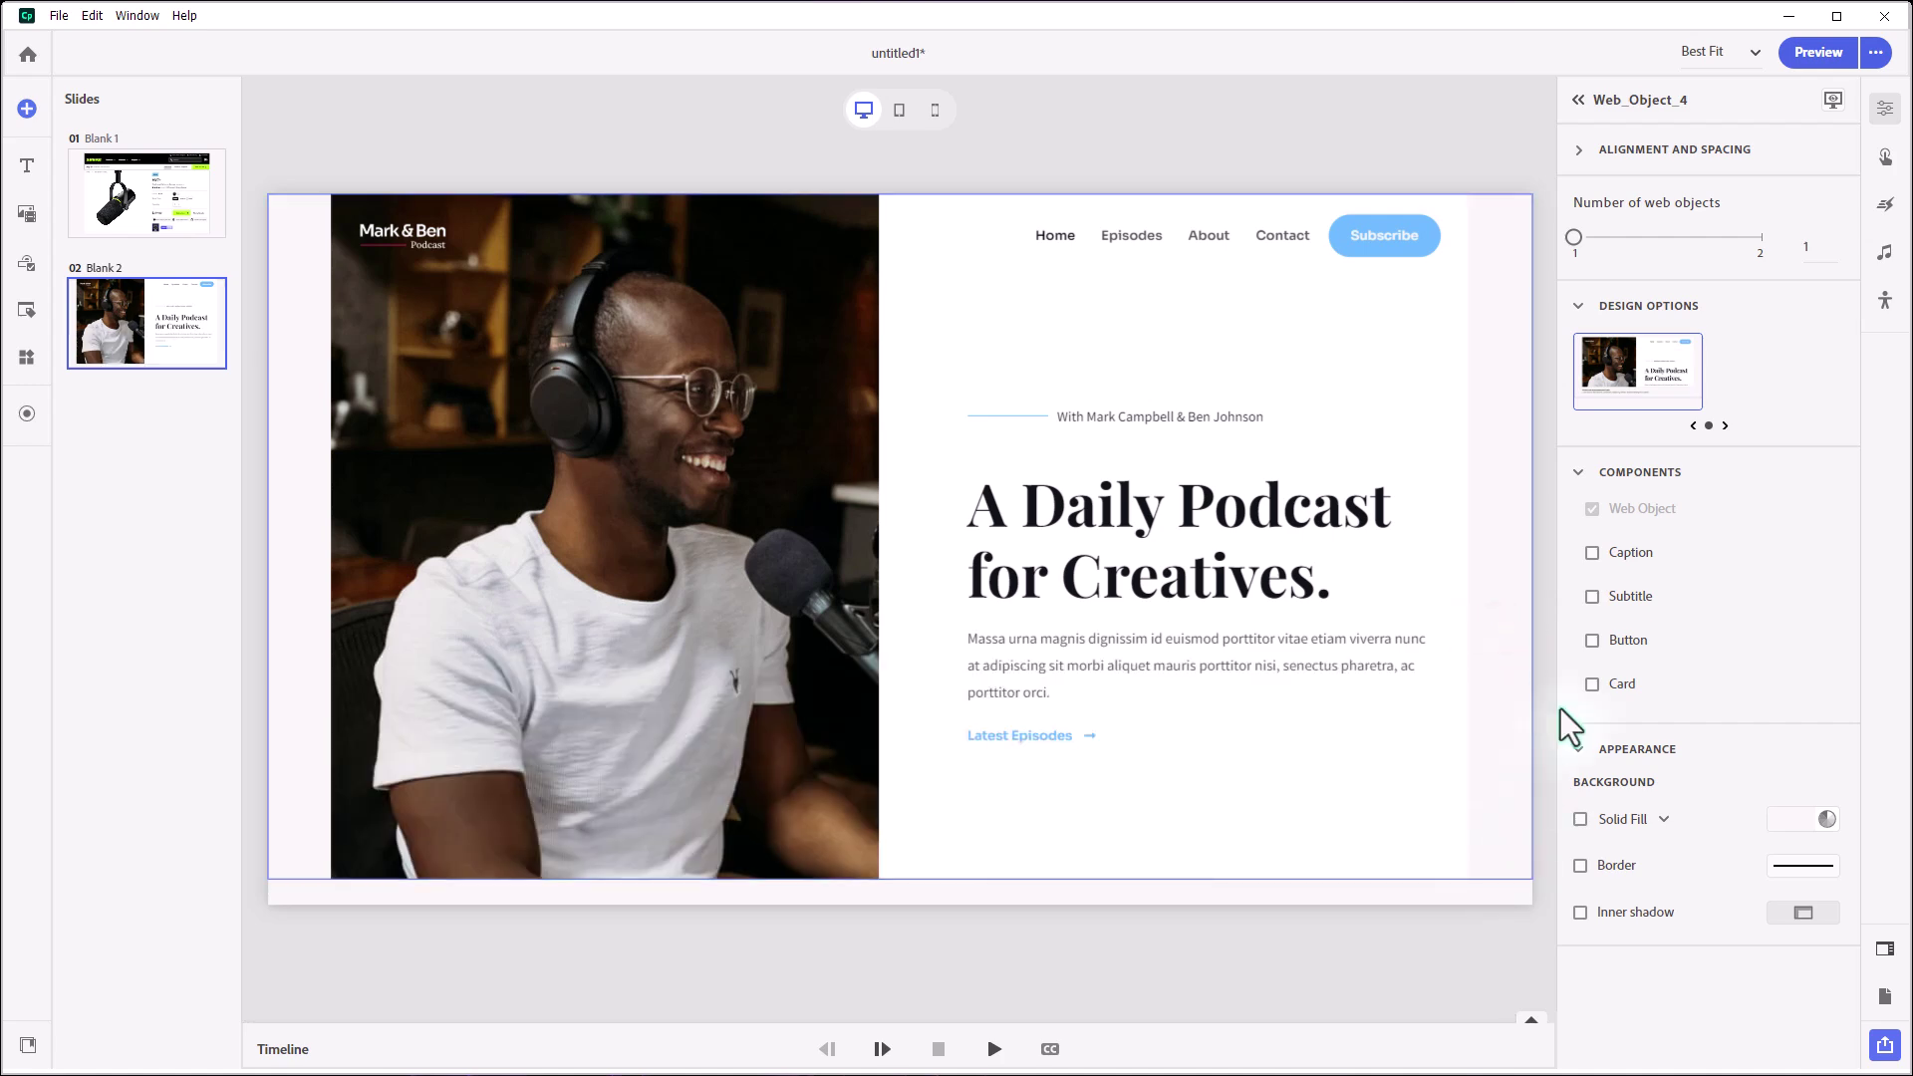
left_click(1582, 147)
left_click(1603, 362)
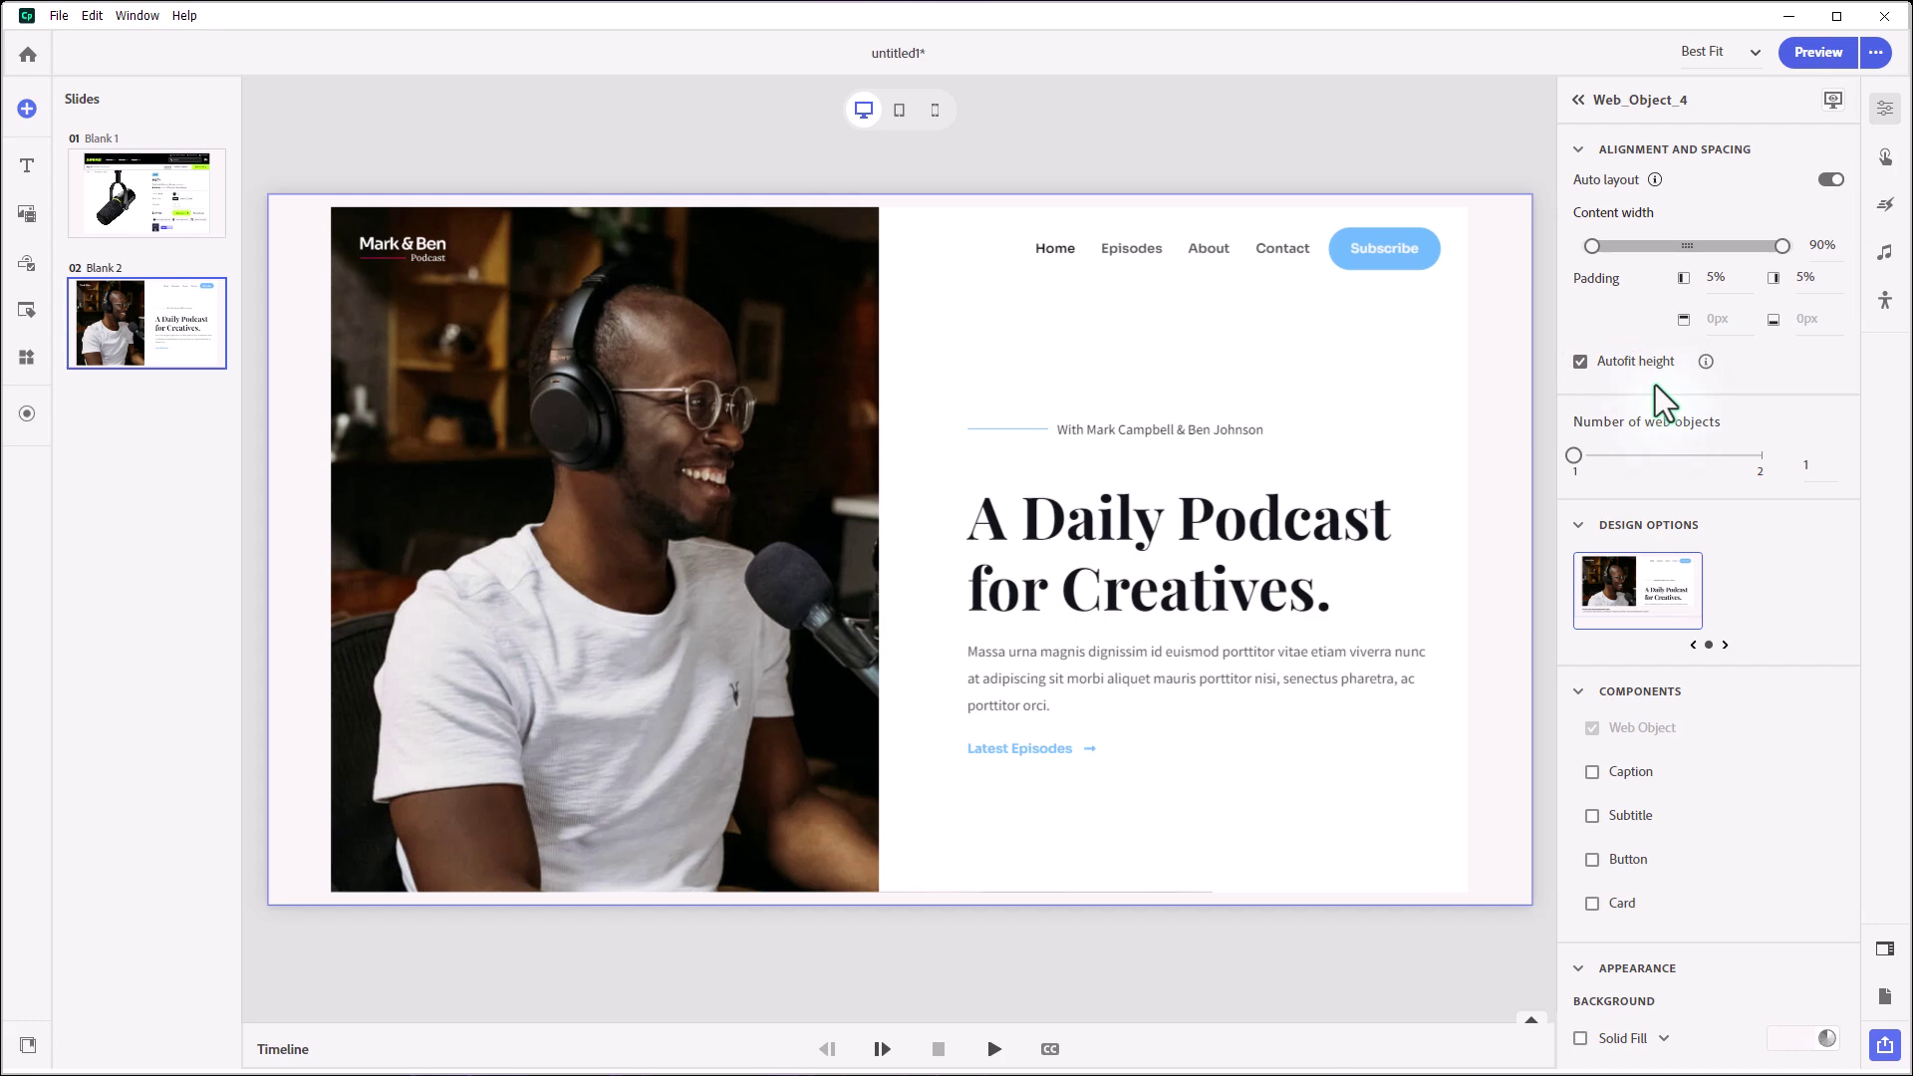
left_click(900, 411)
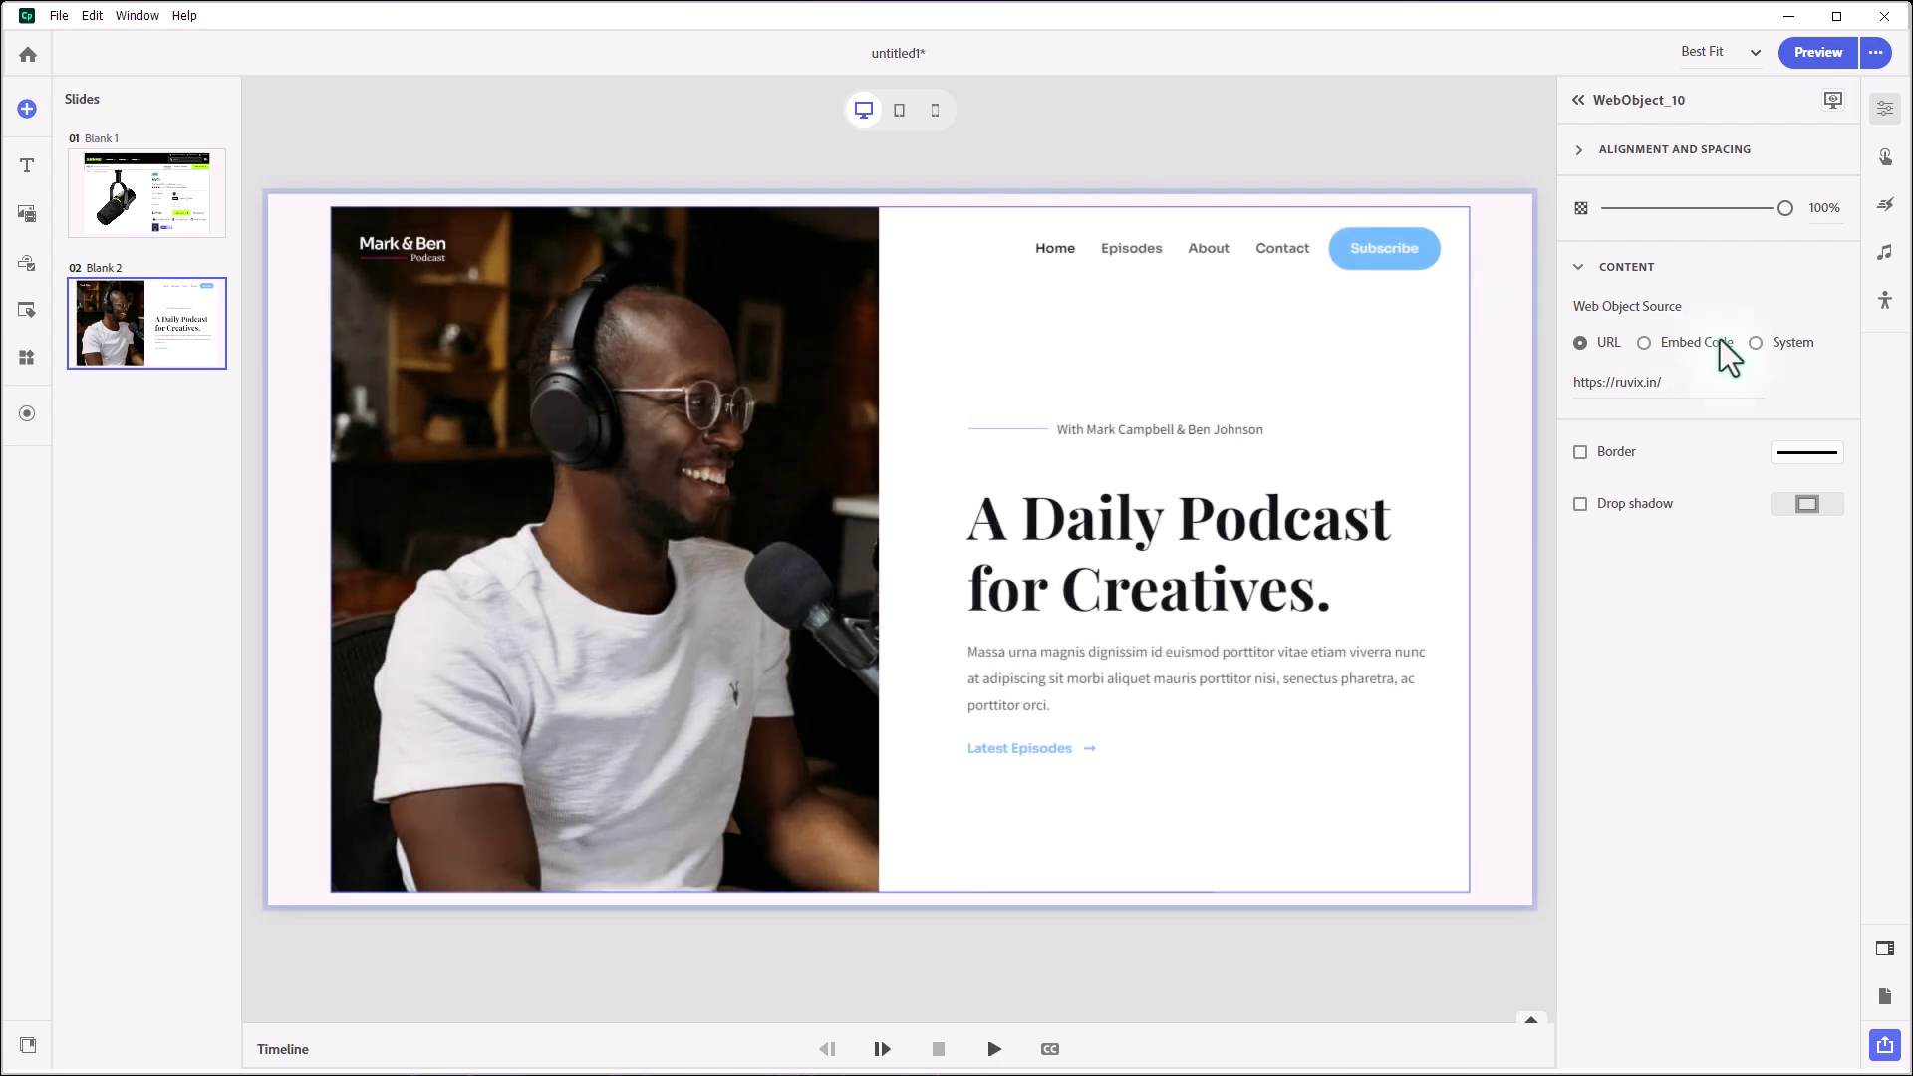
left_click(1643, 342)
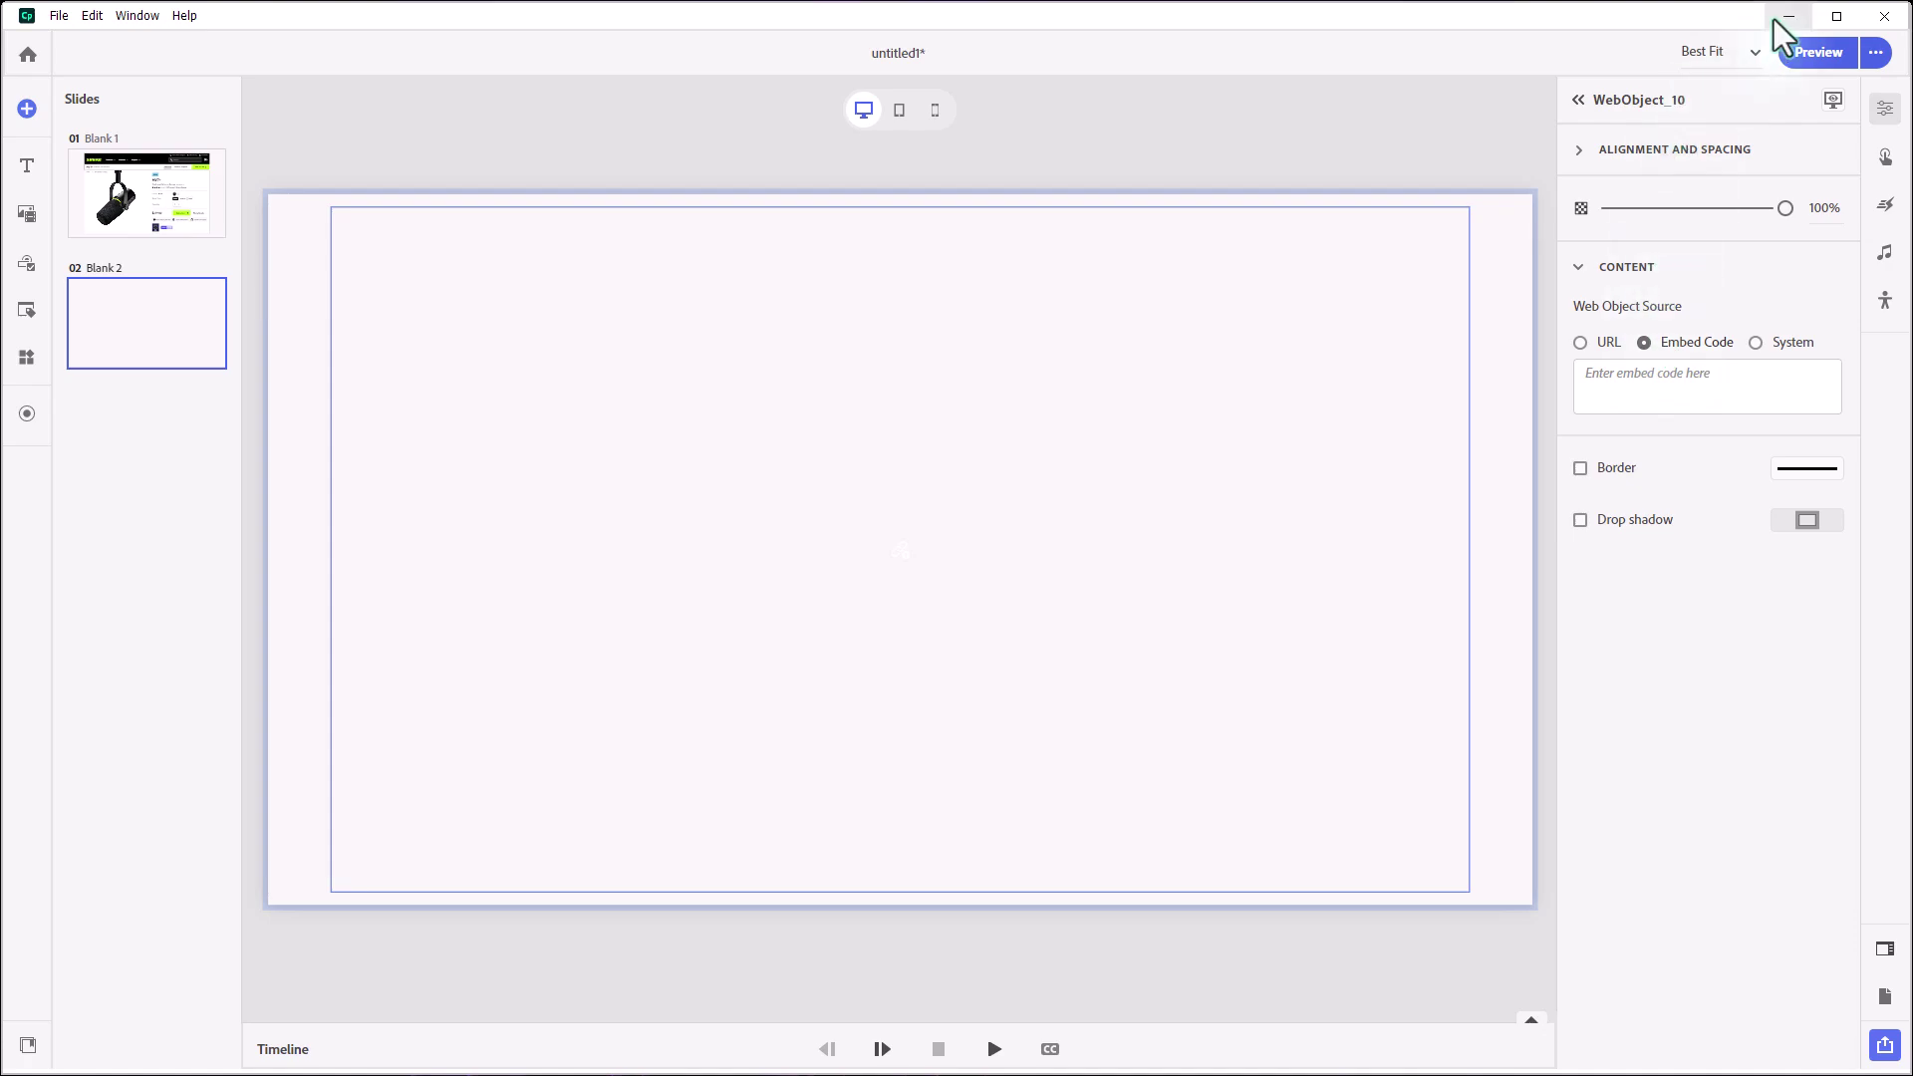
key("alt+Tab")
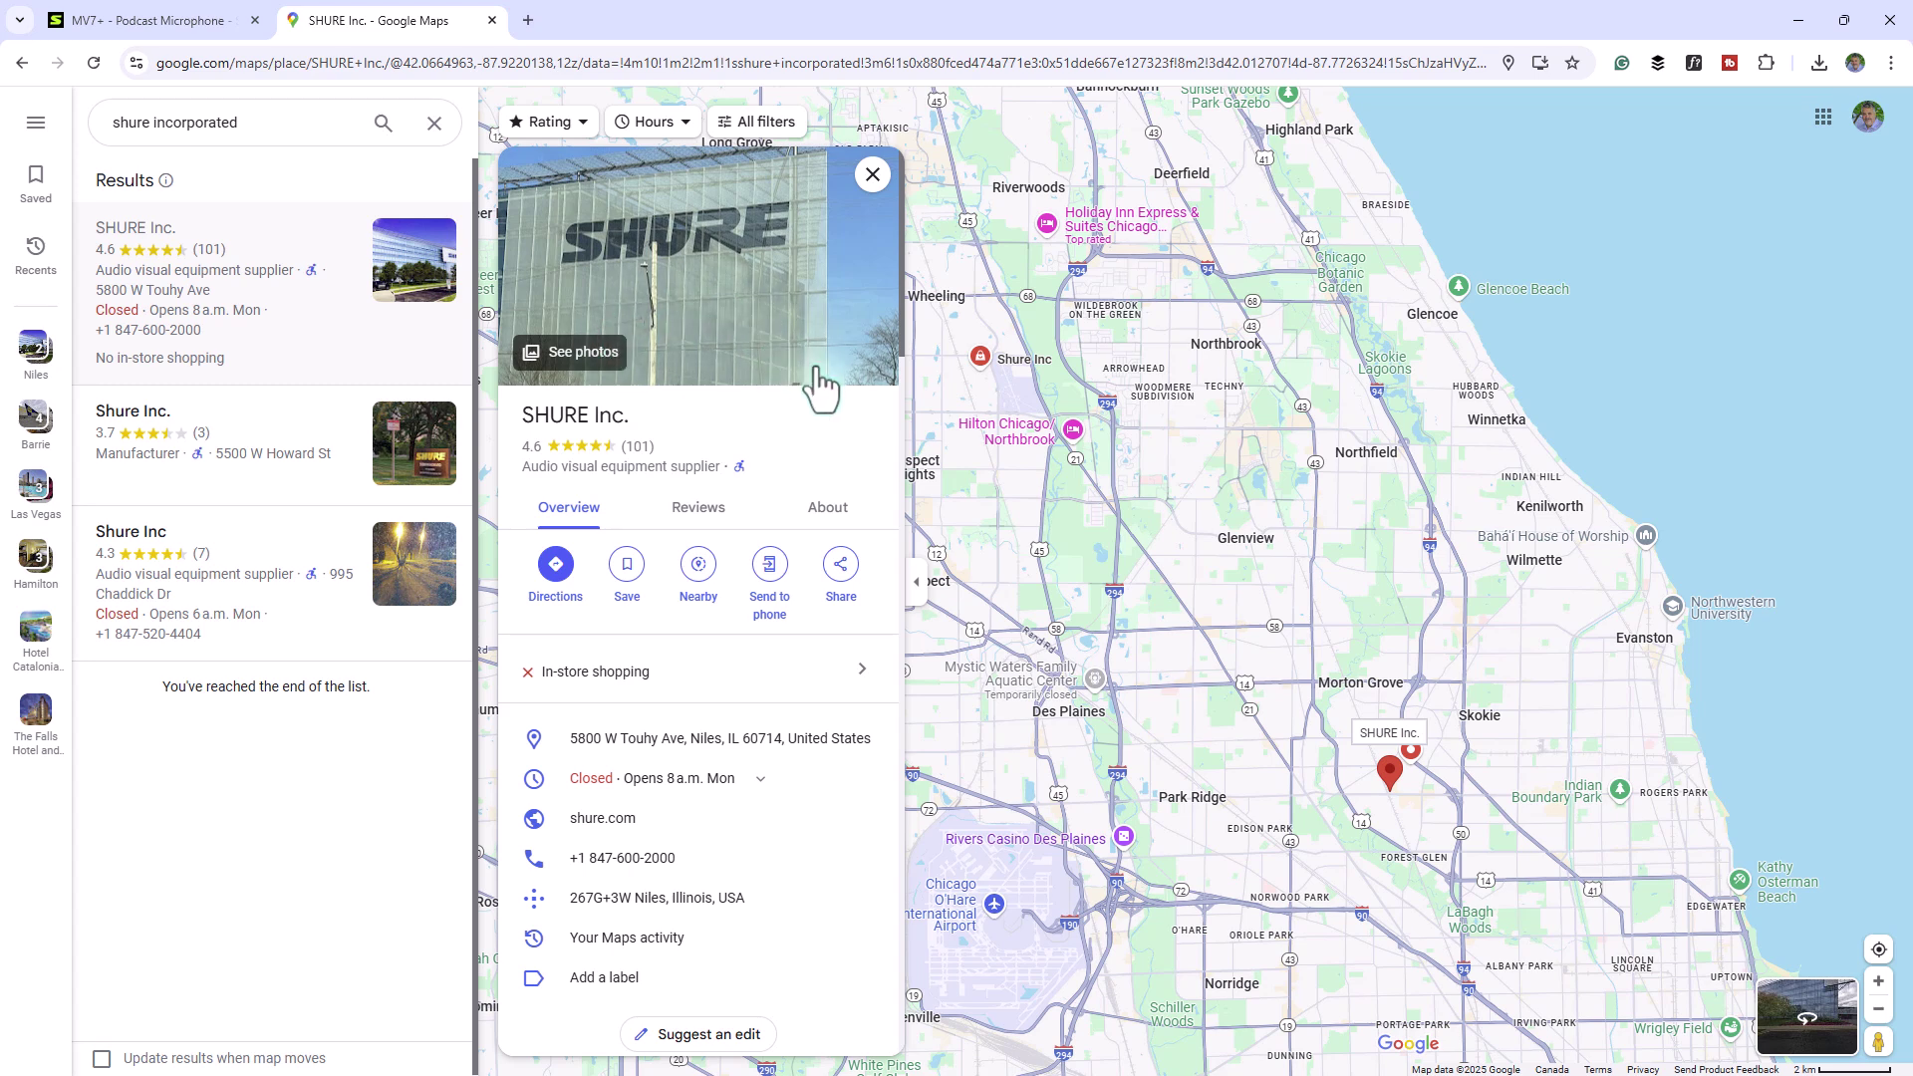
- From Share > Embed a map, set a custom 1366 x 768 size and copy the HTML
left_click(840, 565)
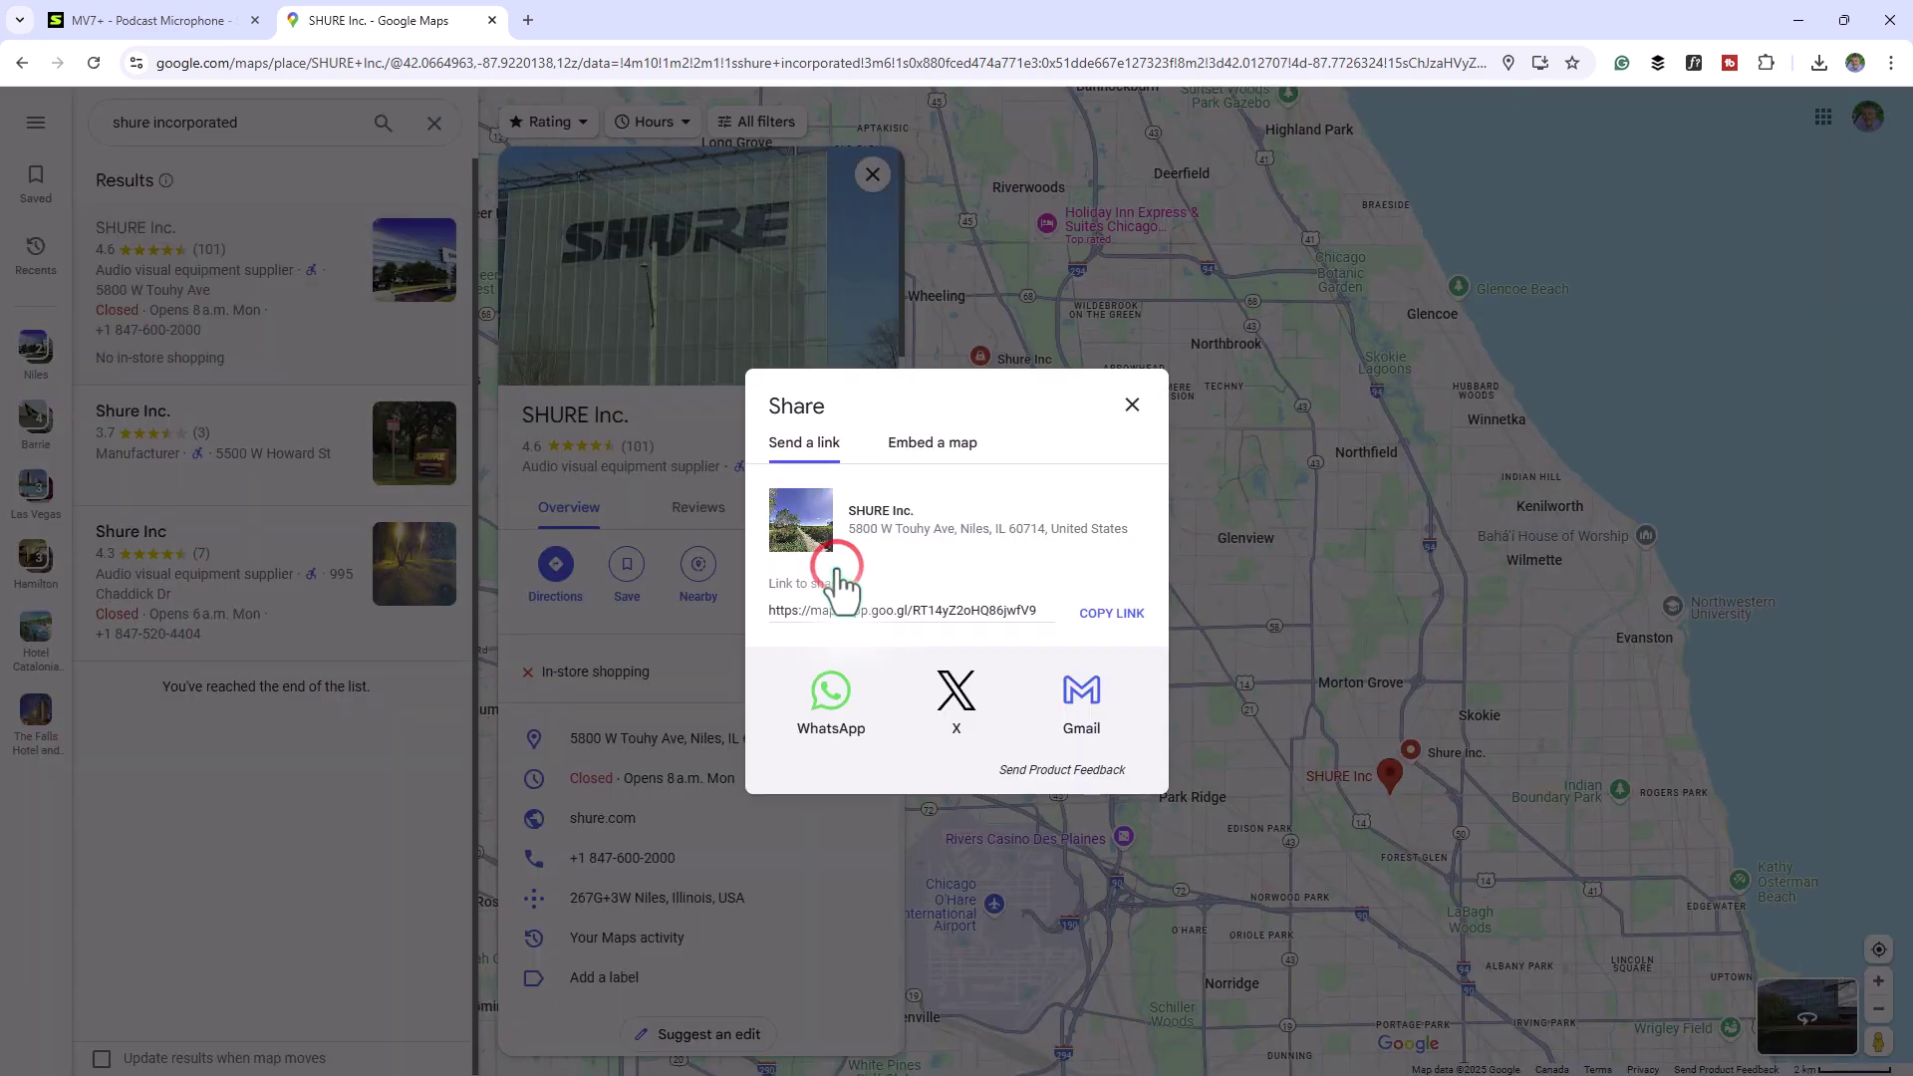
left_click(926, 446)
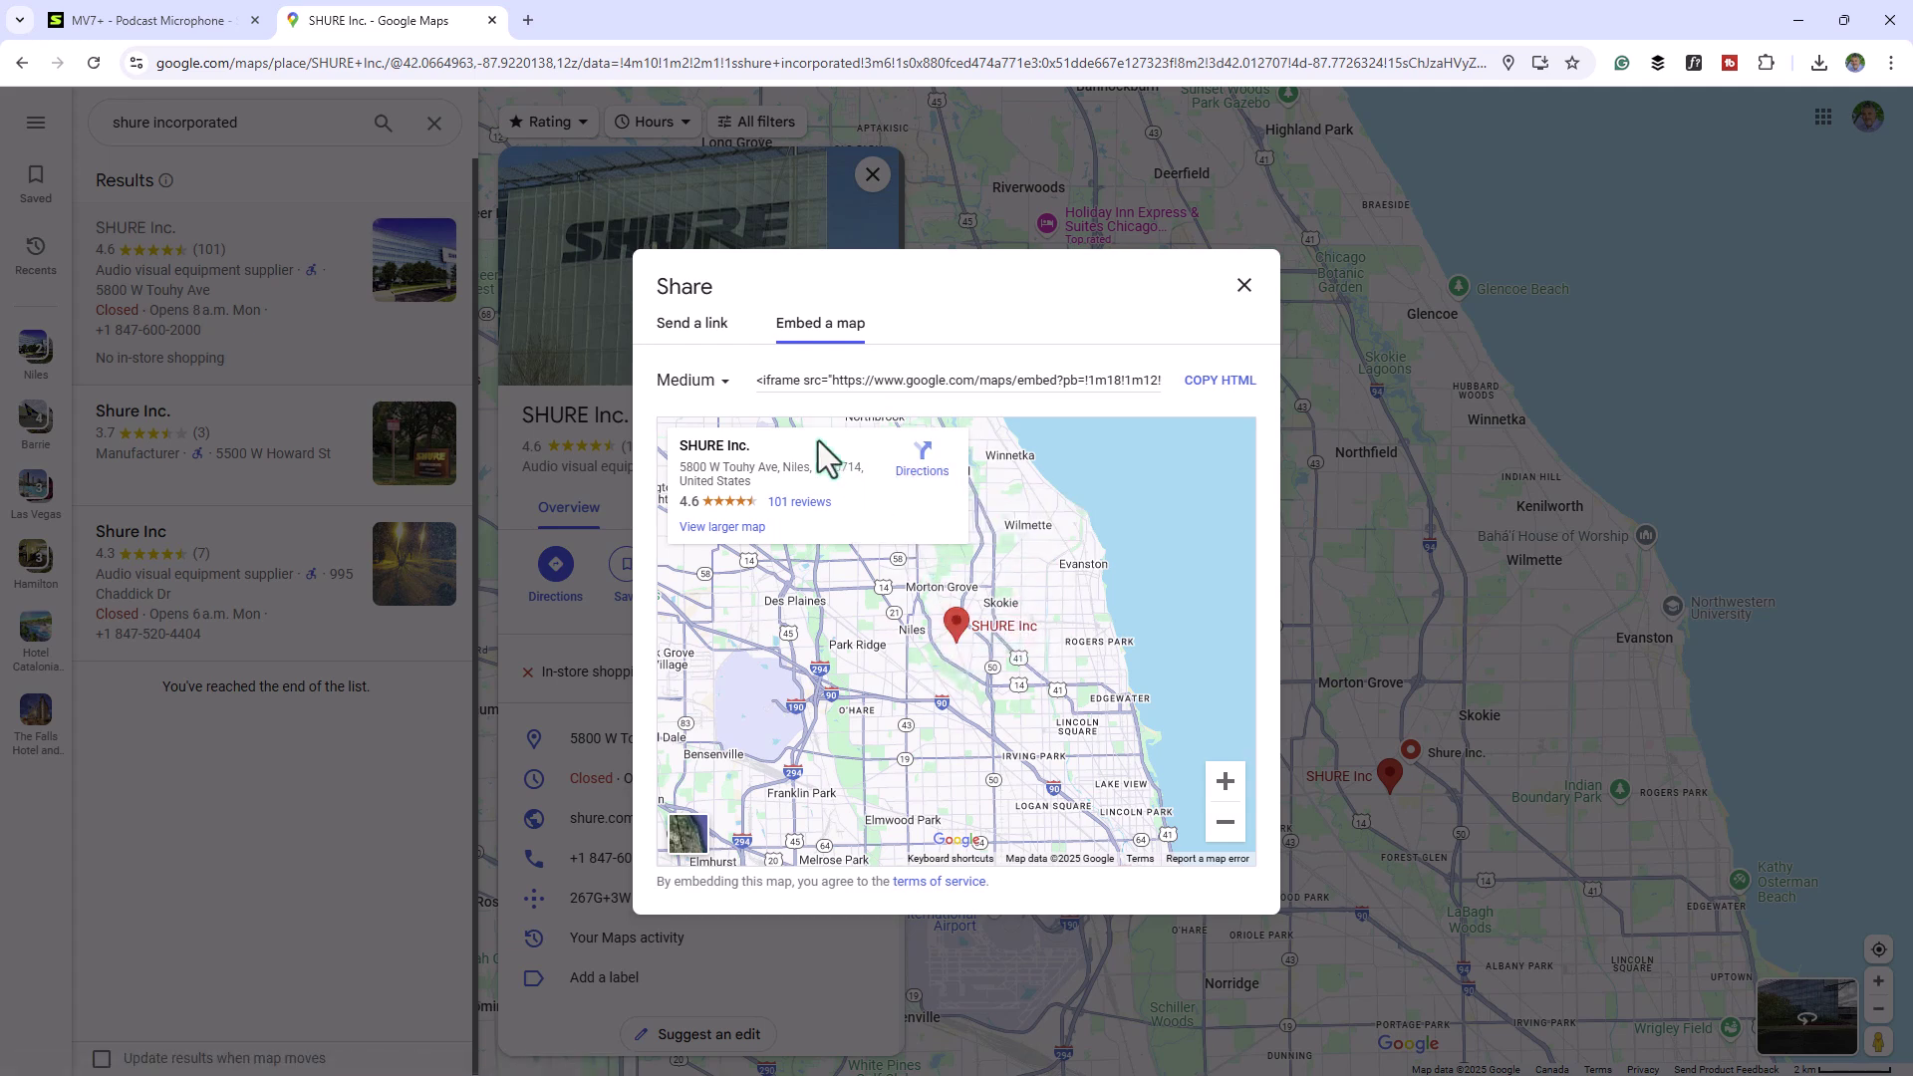
left_click(707, 378)
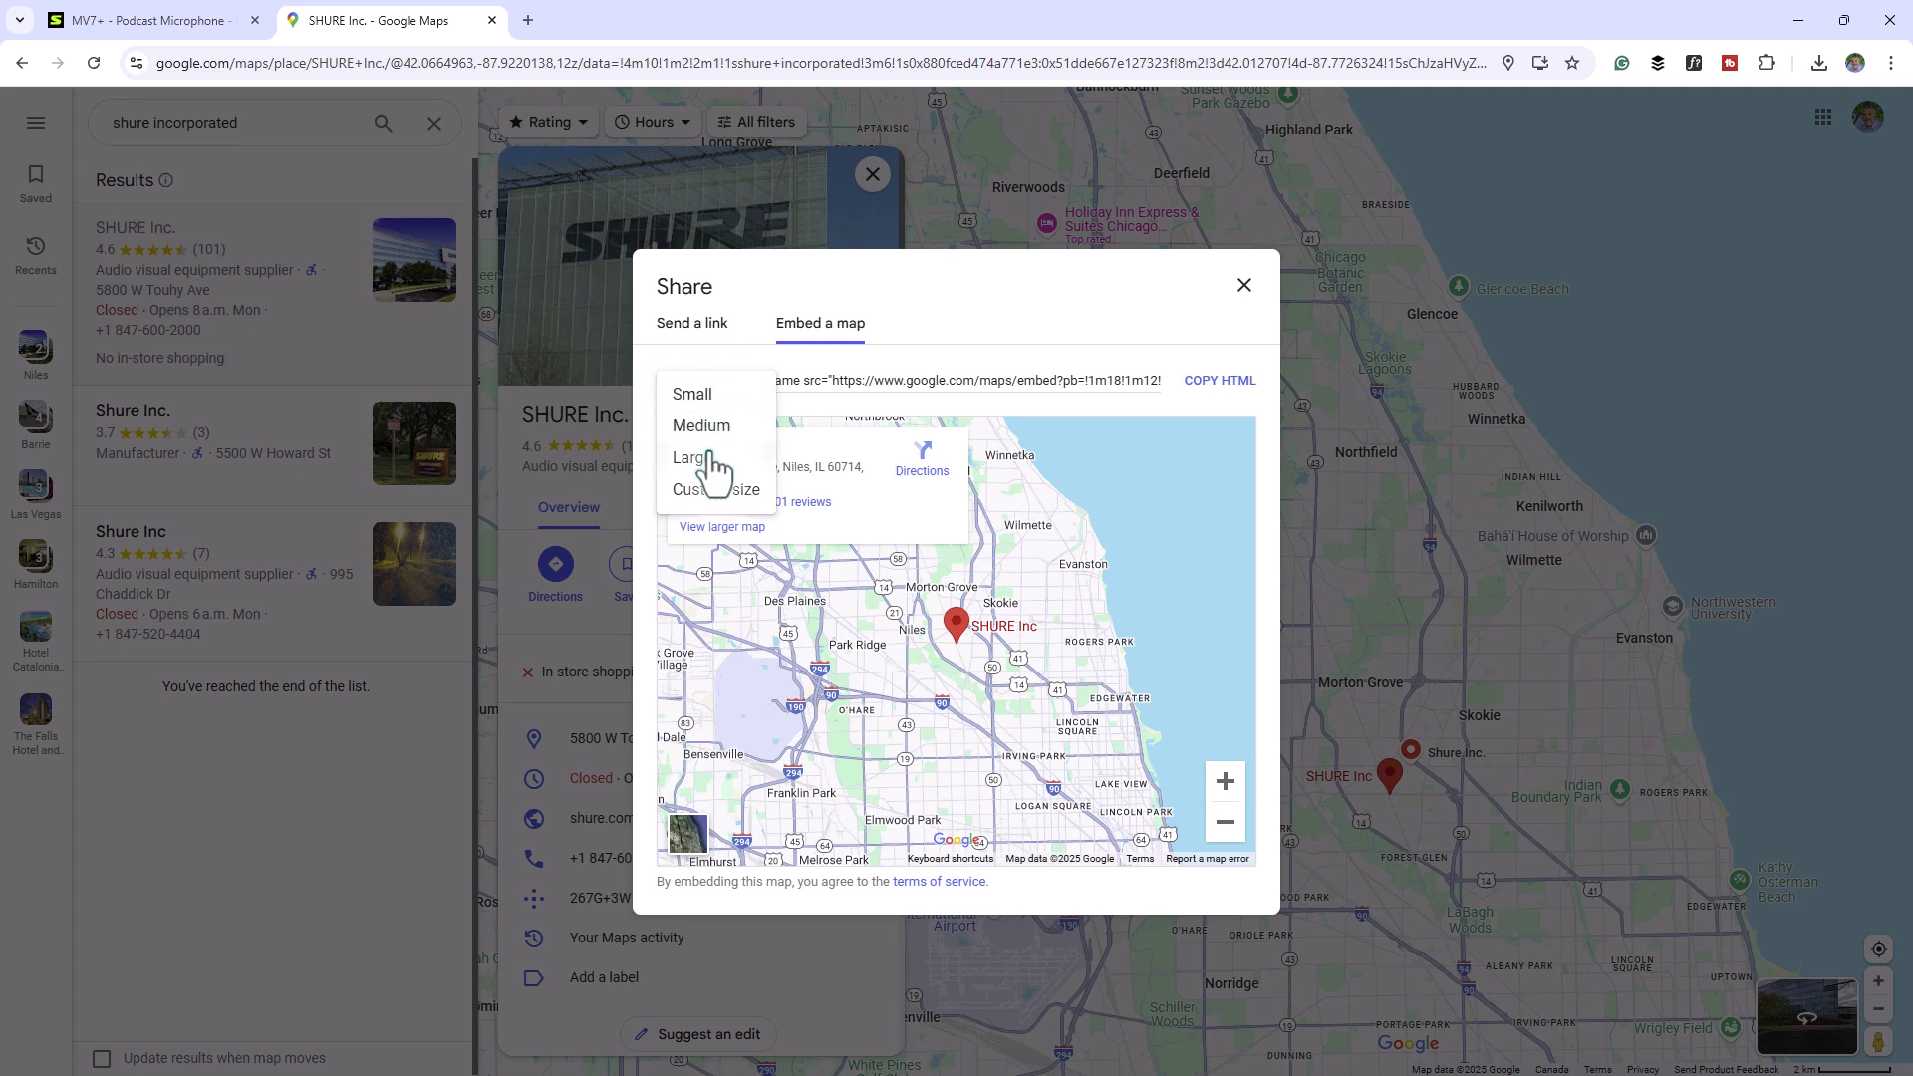
left_click(719, 489)
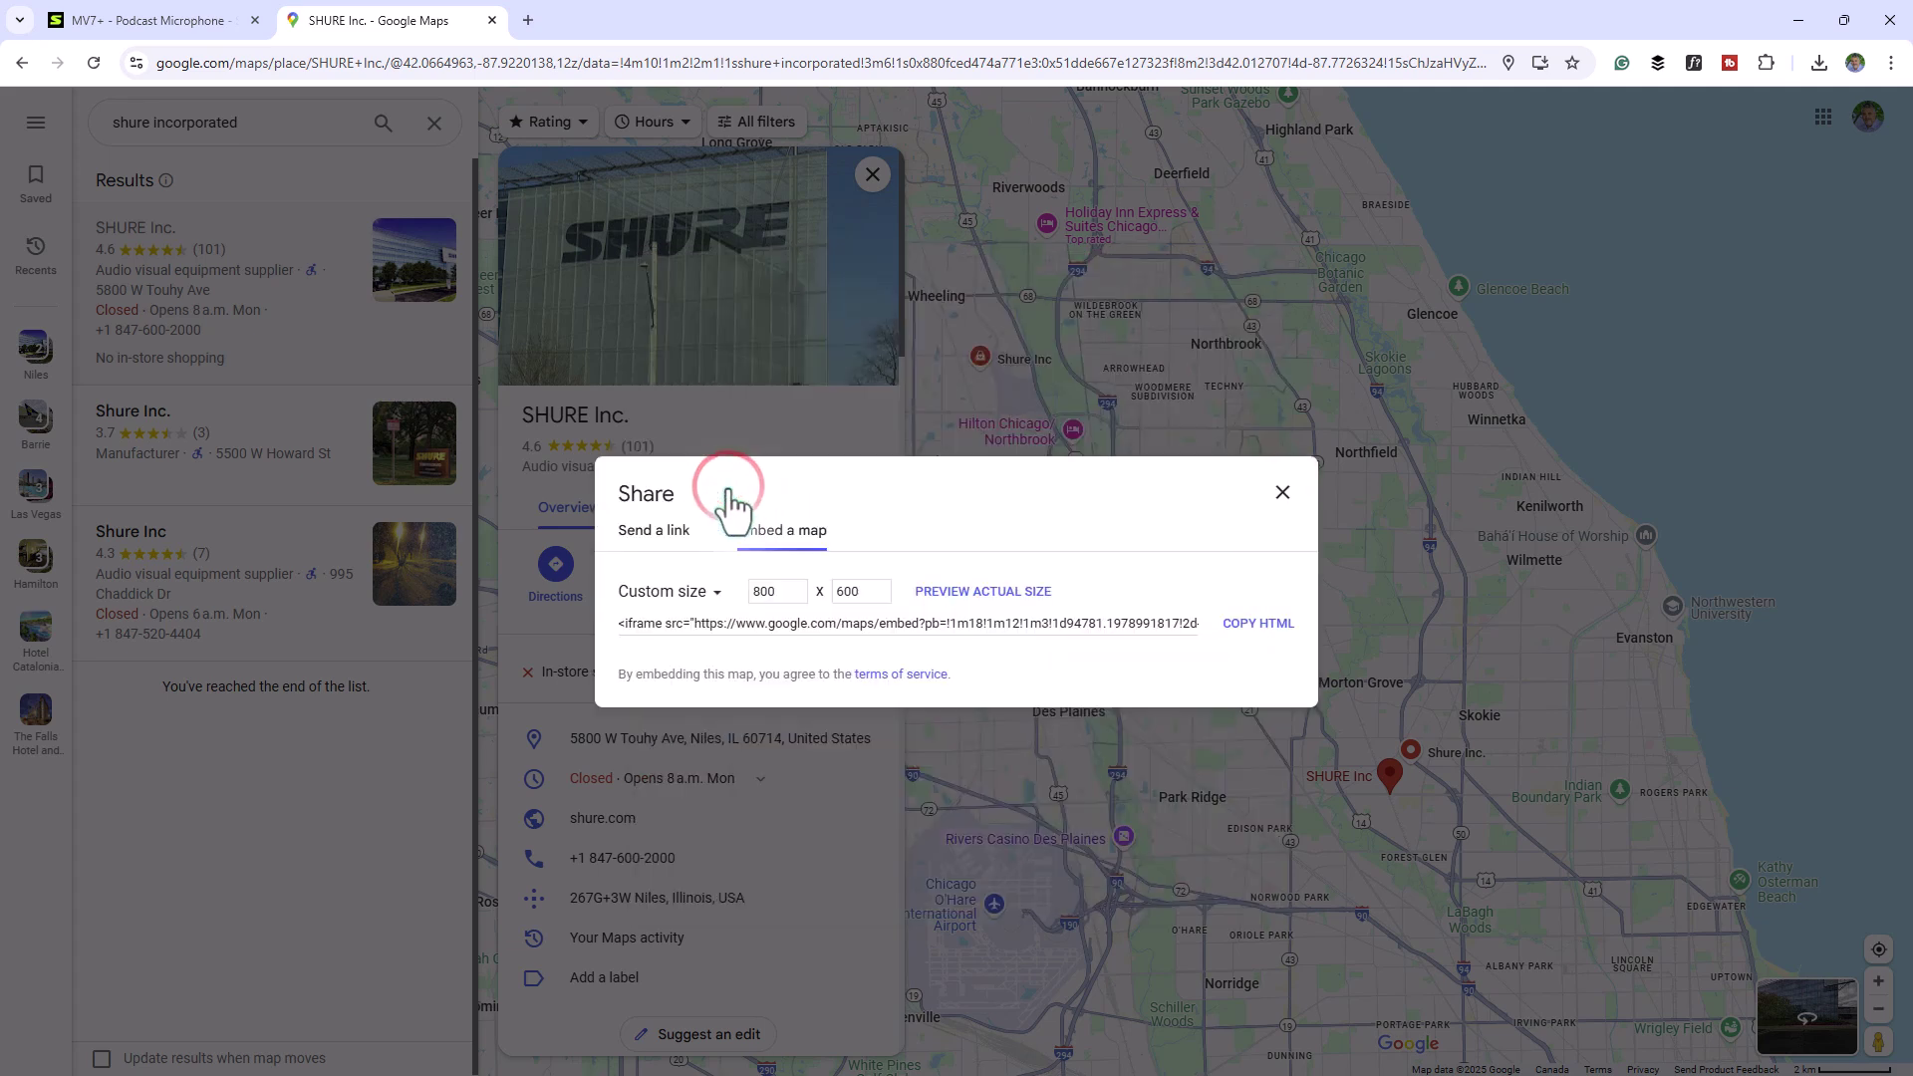
double_click(778, 589)
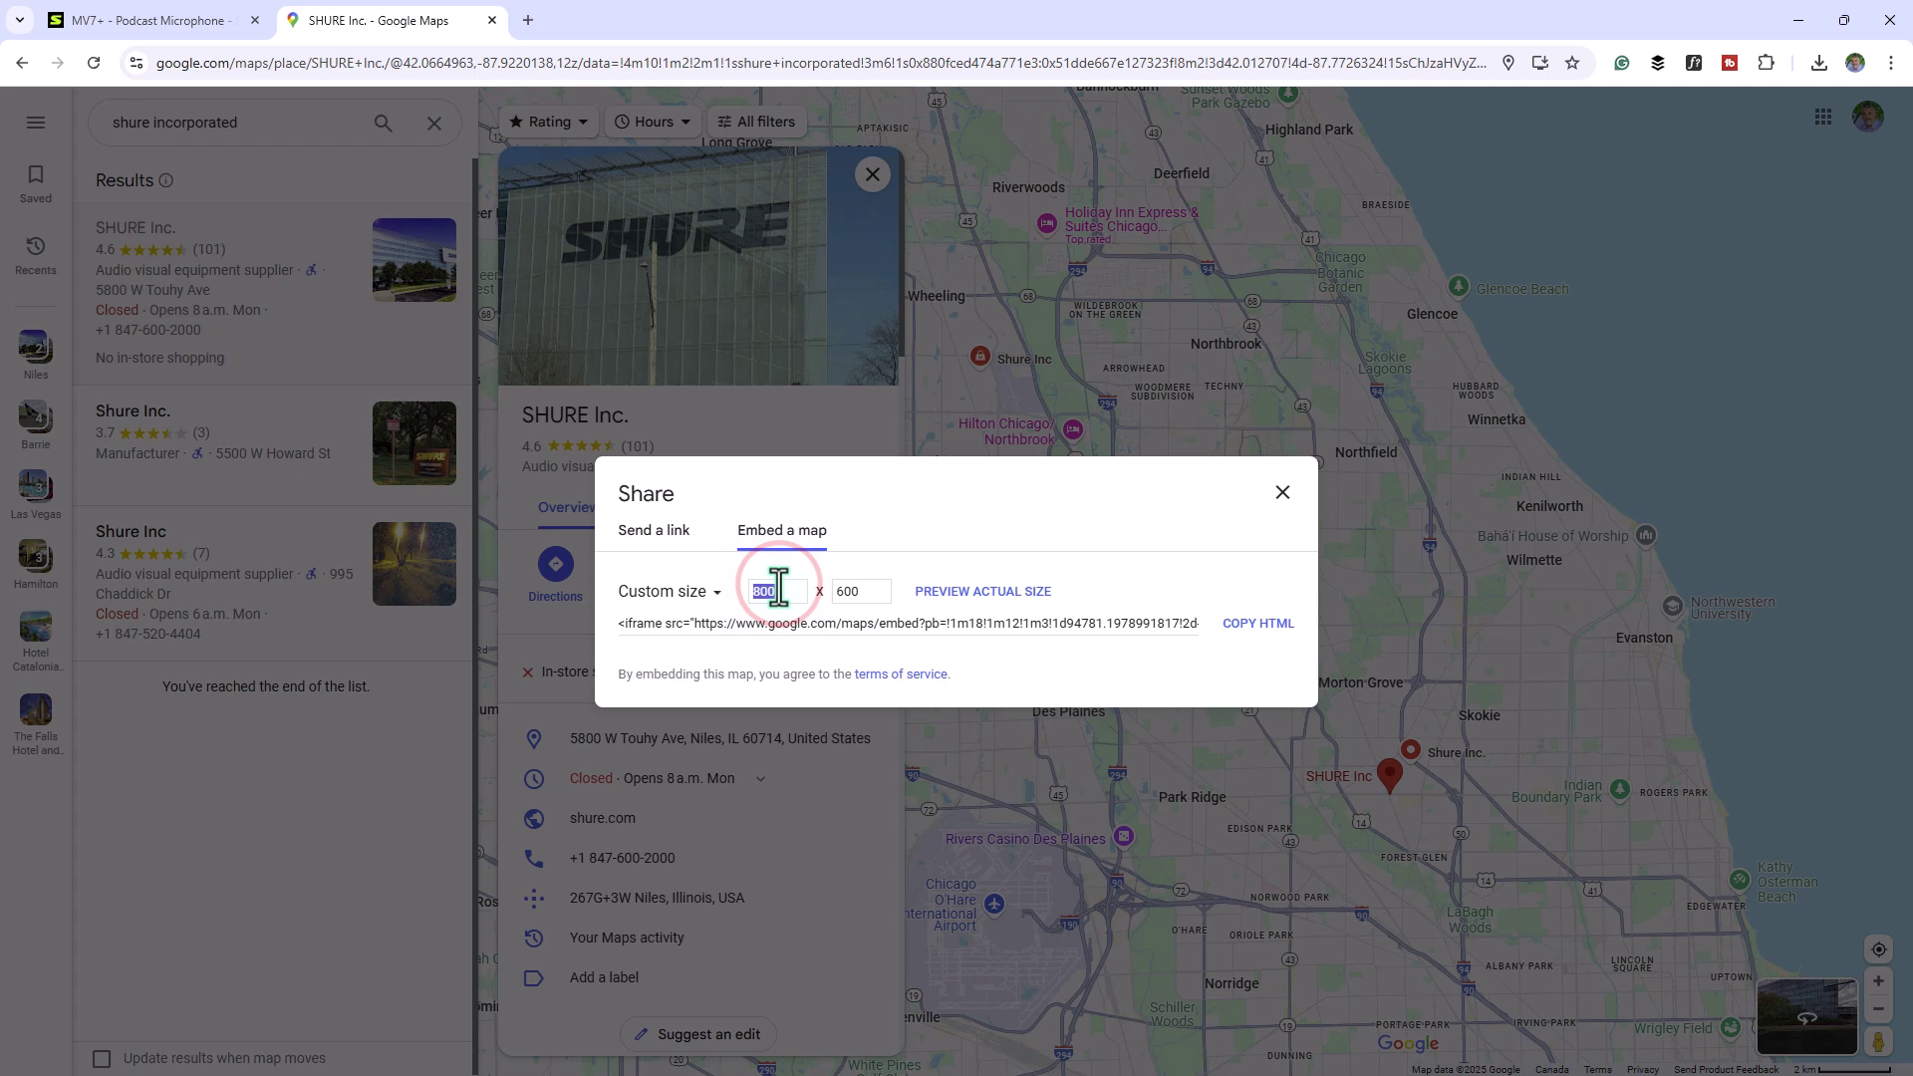
type("136")
key("Tab")
type("768")
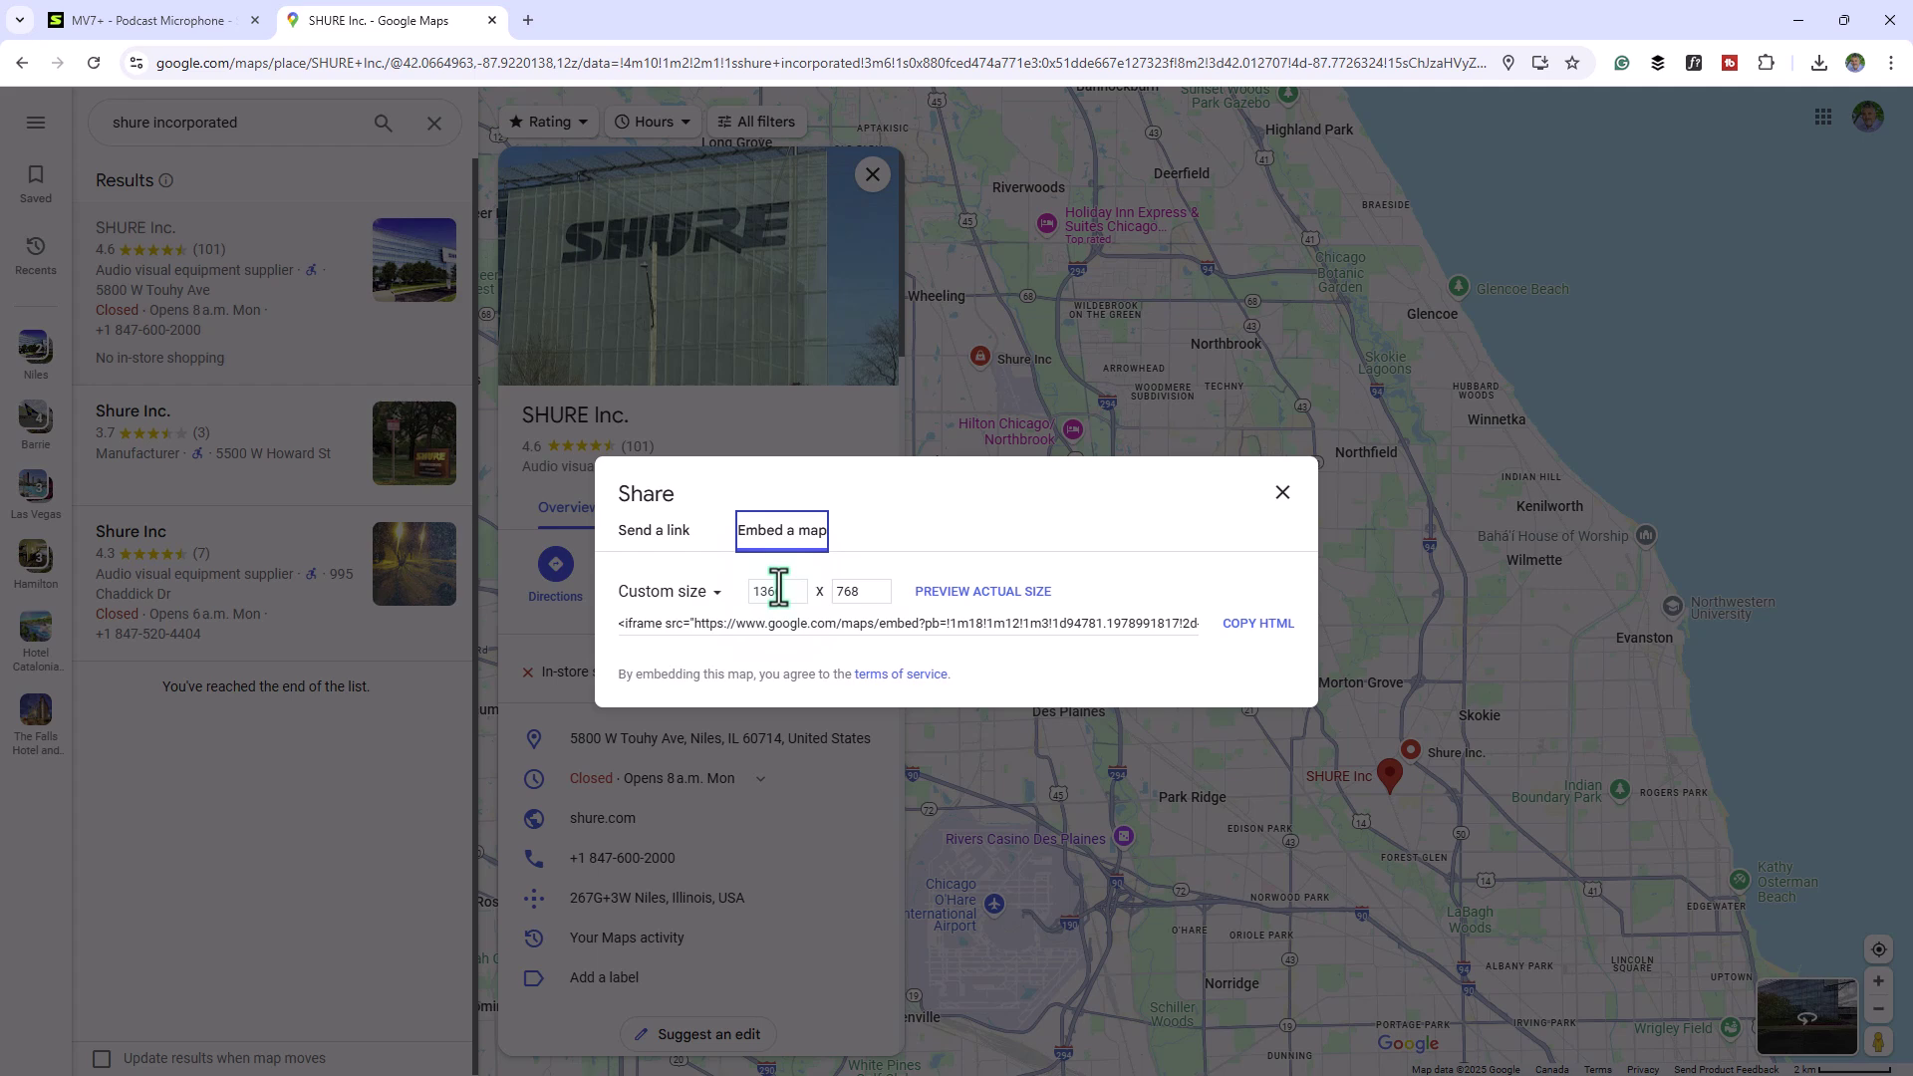
left_click(1255, 628)
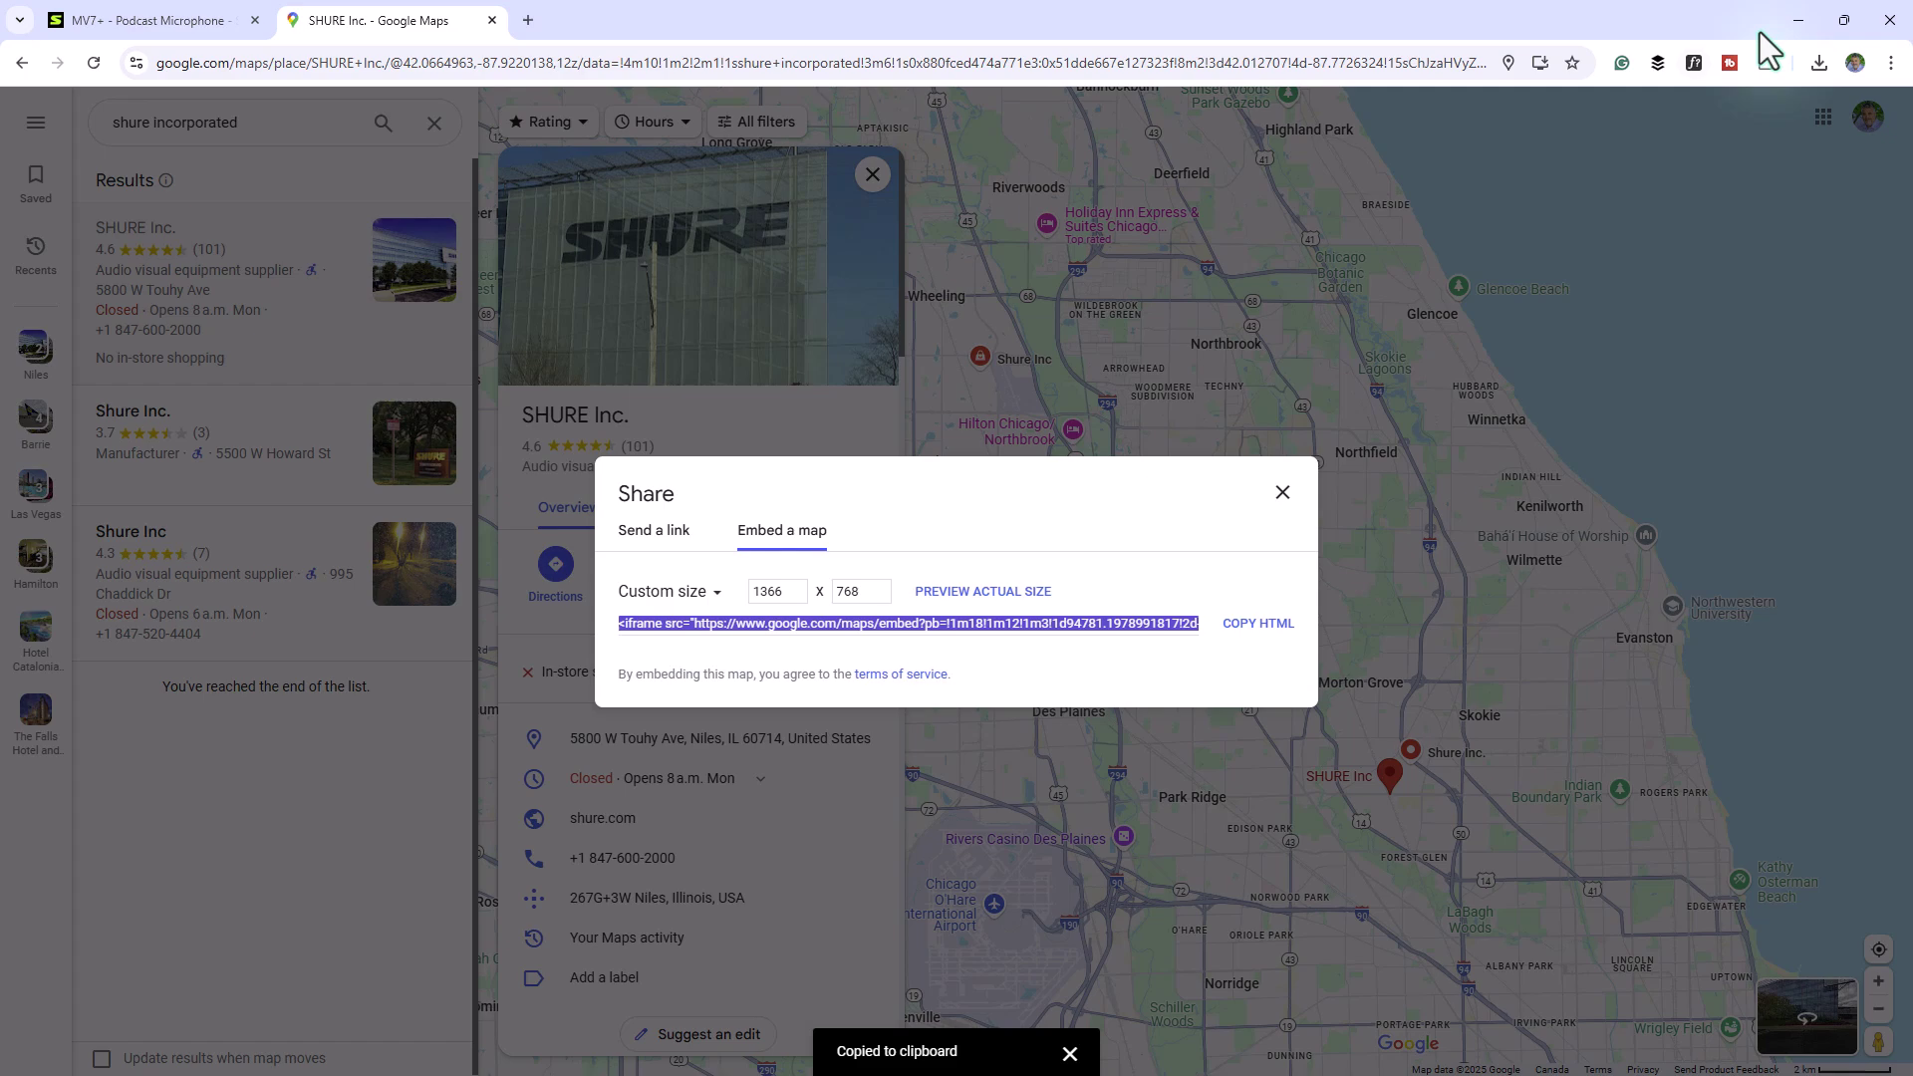
- Paste the Google Maps iframe code into slide 2's embed code box to load the map
left_click(1805, 22)
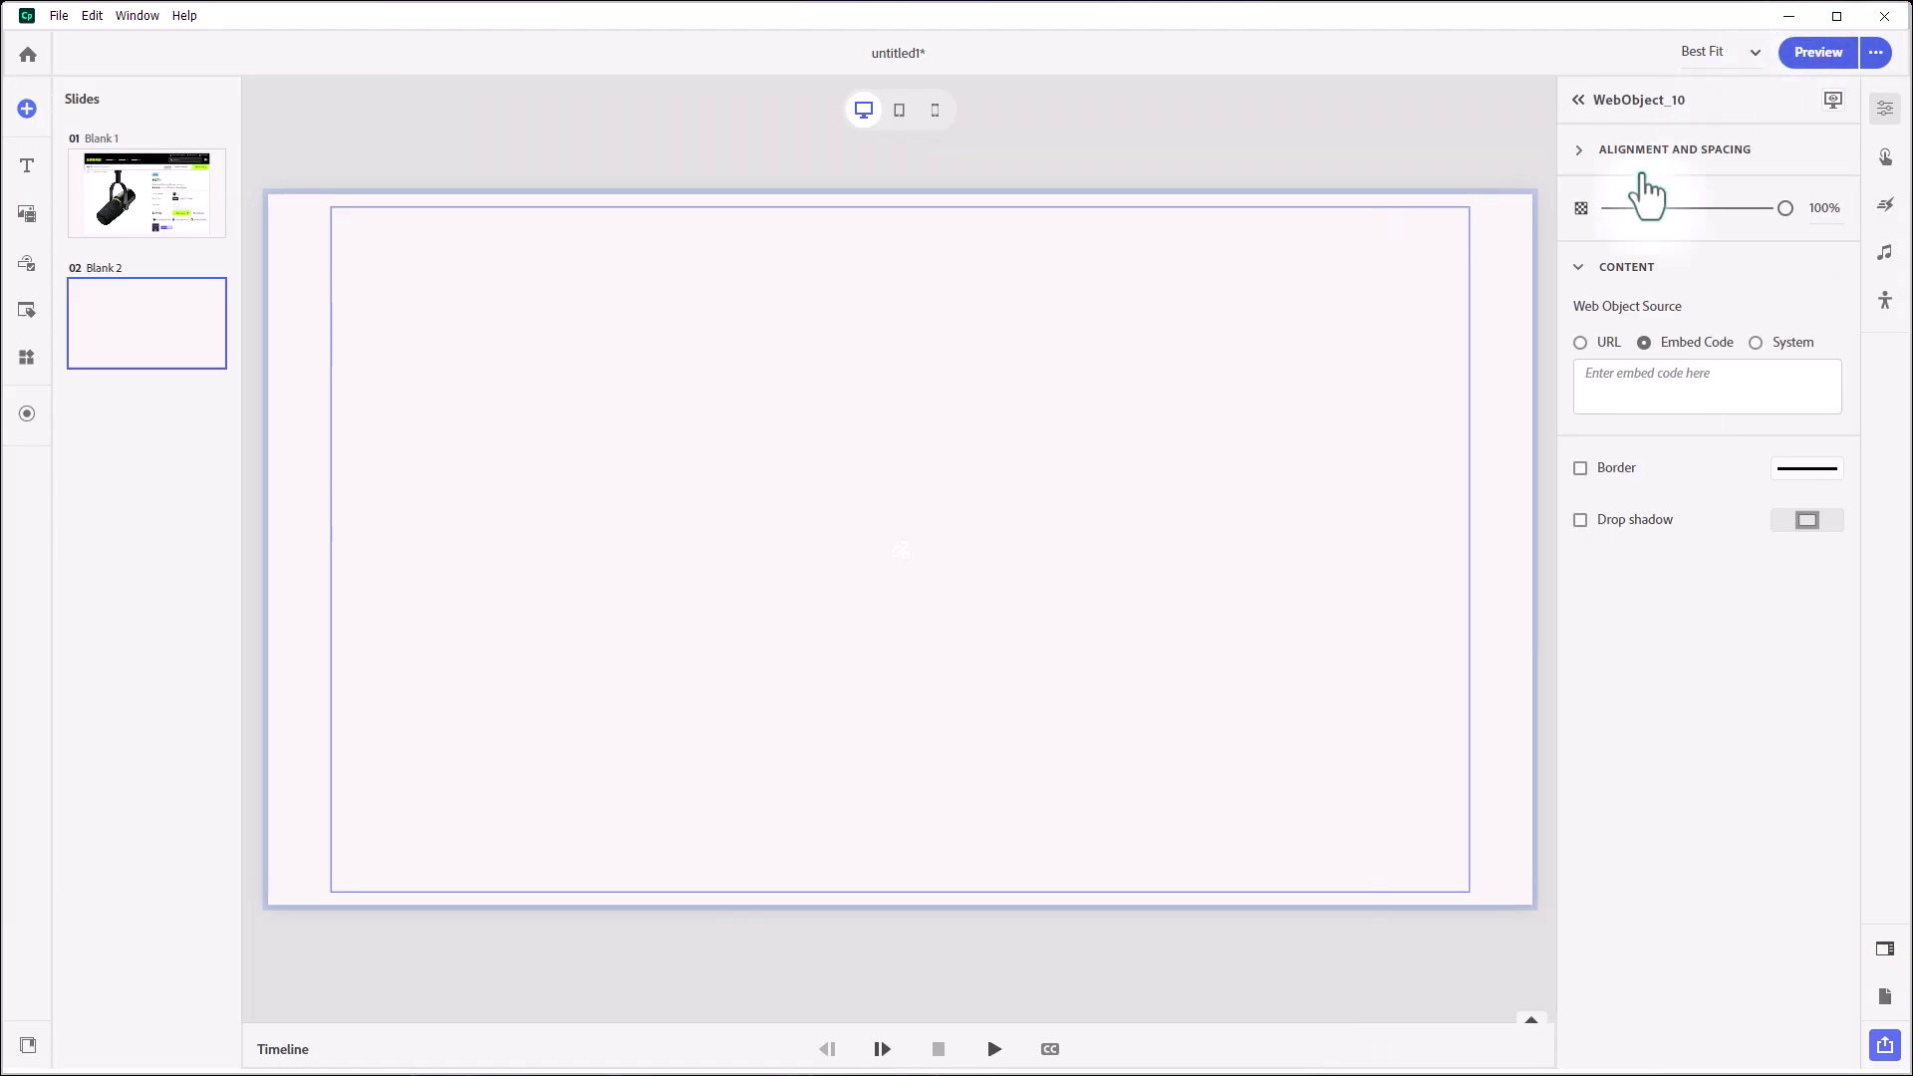
left_click(1625, 393)
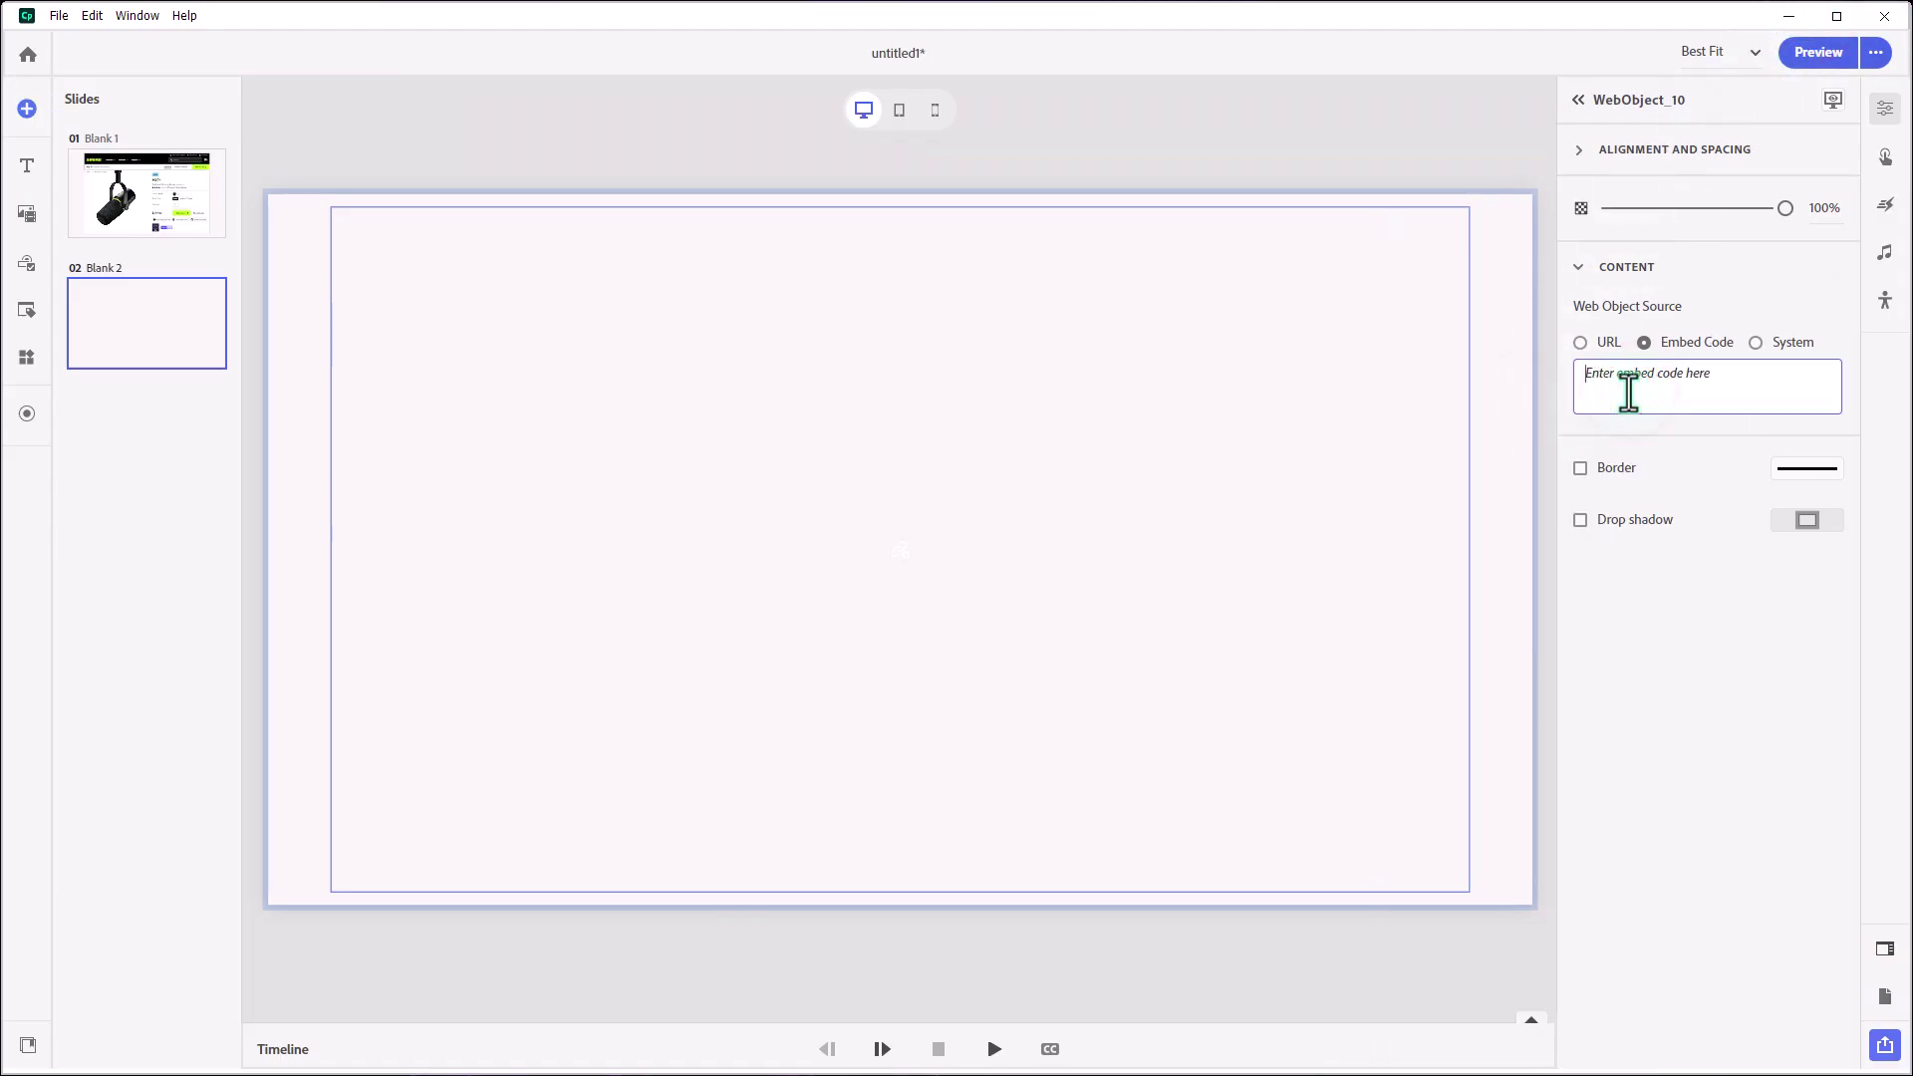
key("ctrl+v")
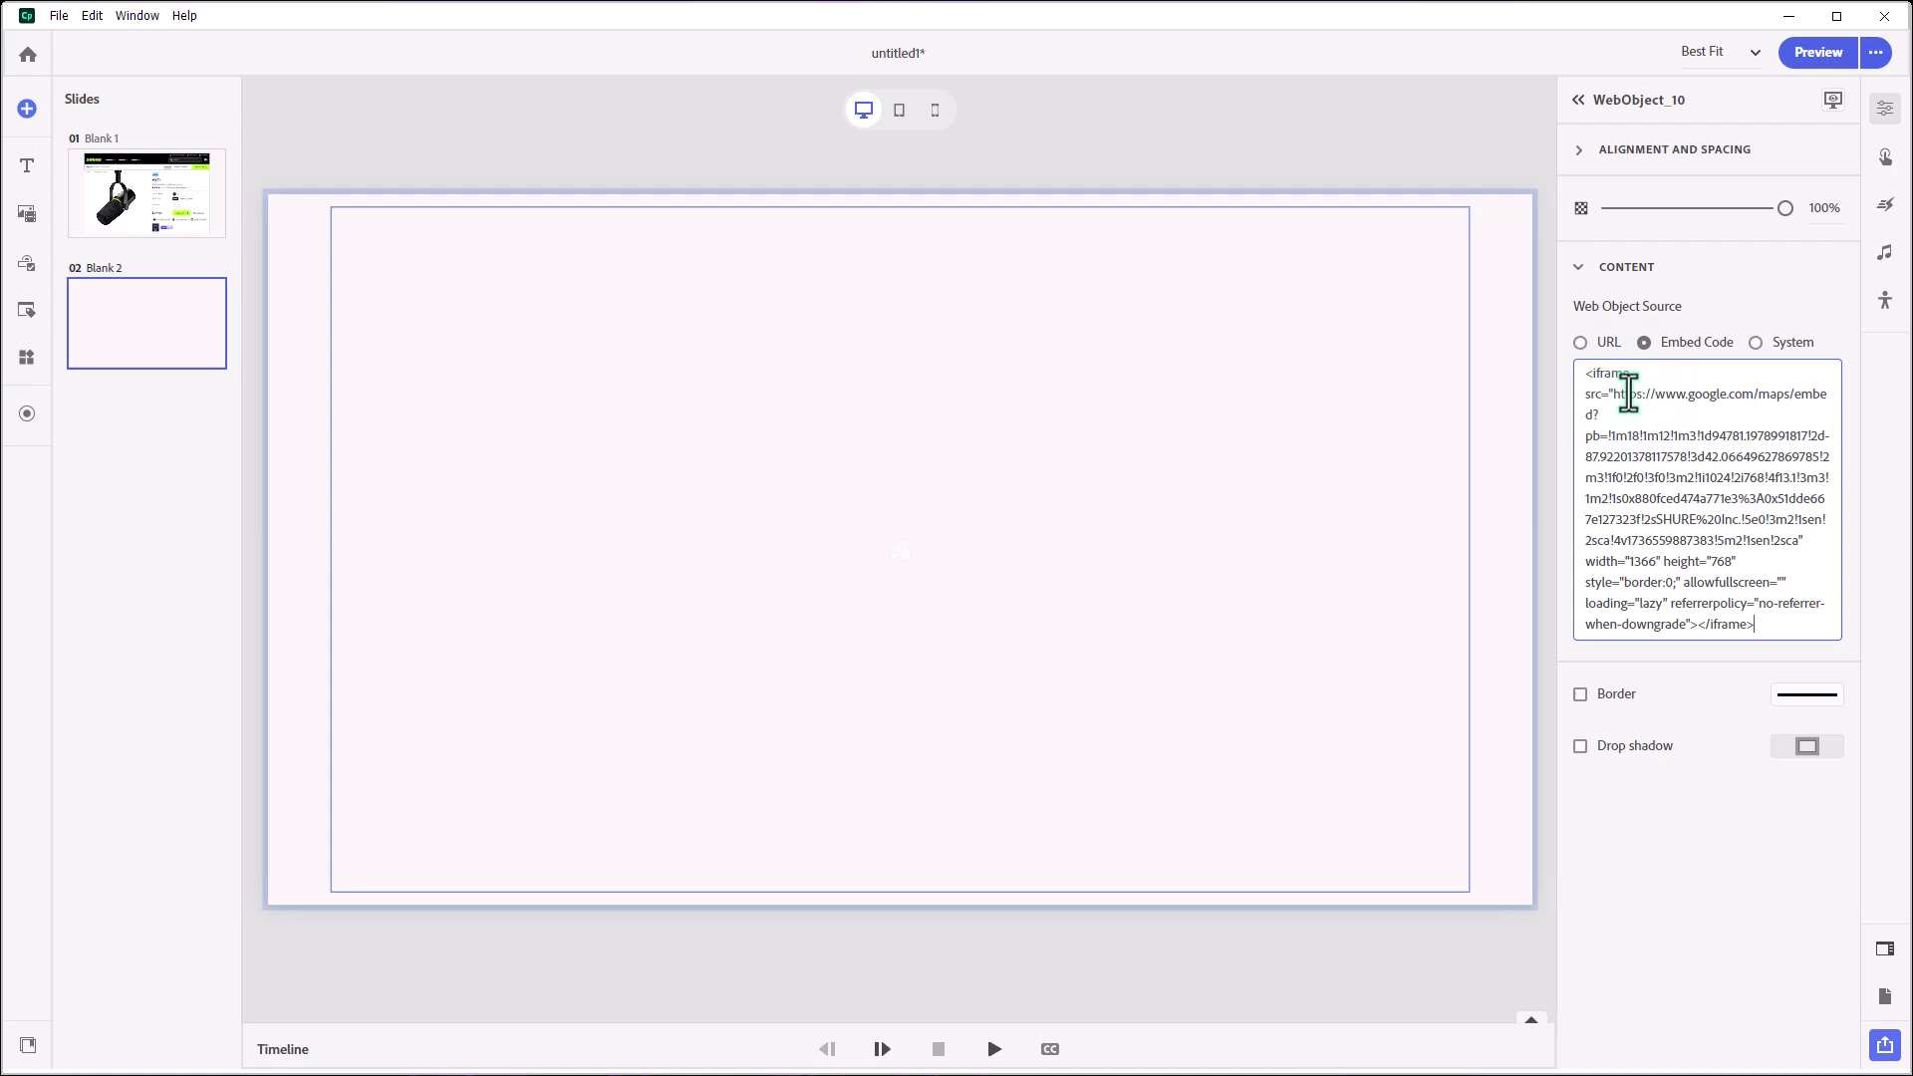
left_click(1302, 295)
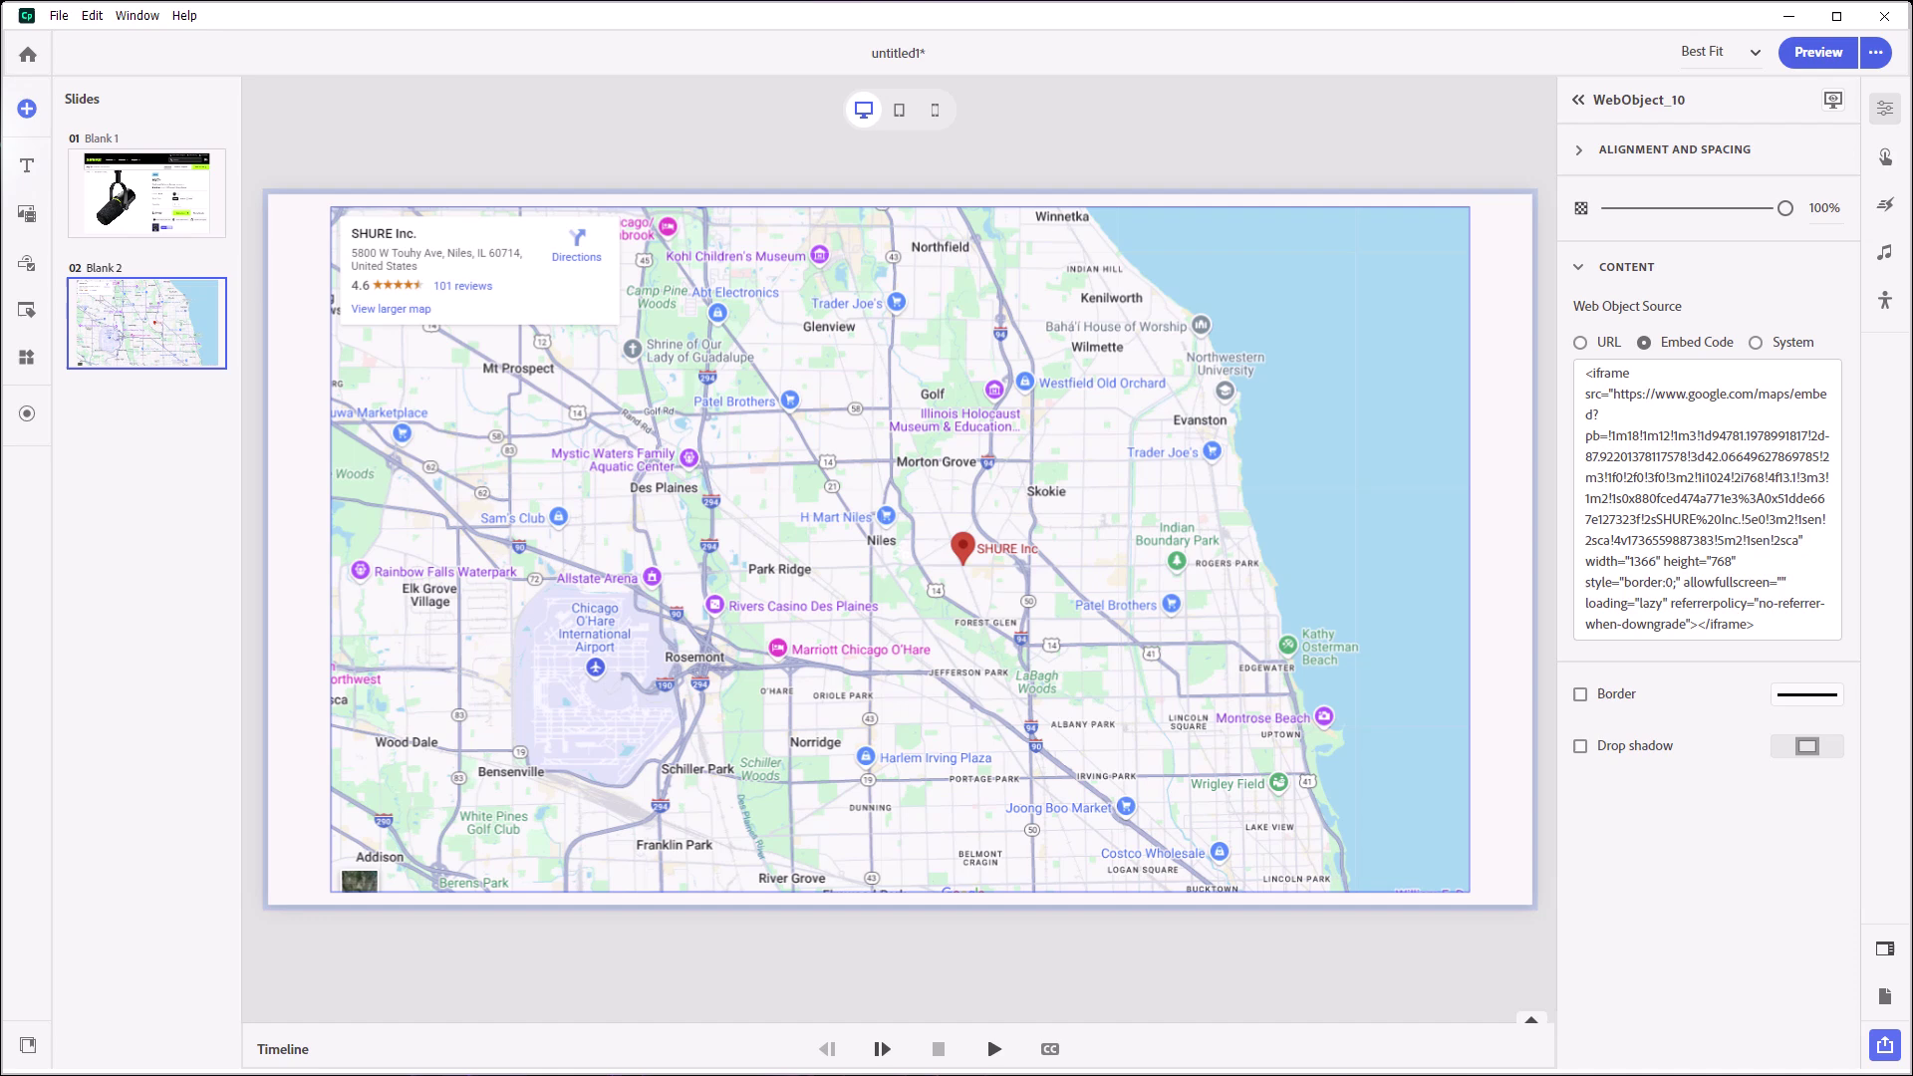
- Add a blank third slide with a Web Object block, without caption or subtitle
left_click(28, 108)
left_click(81, 197)
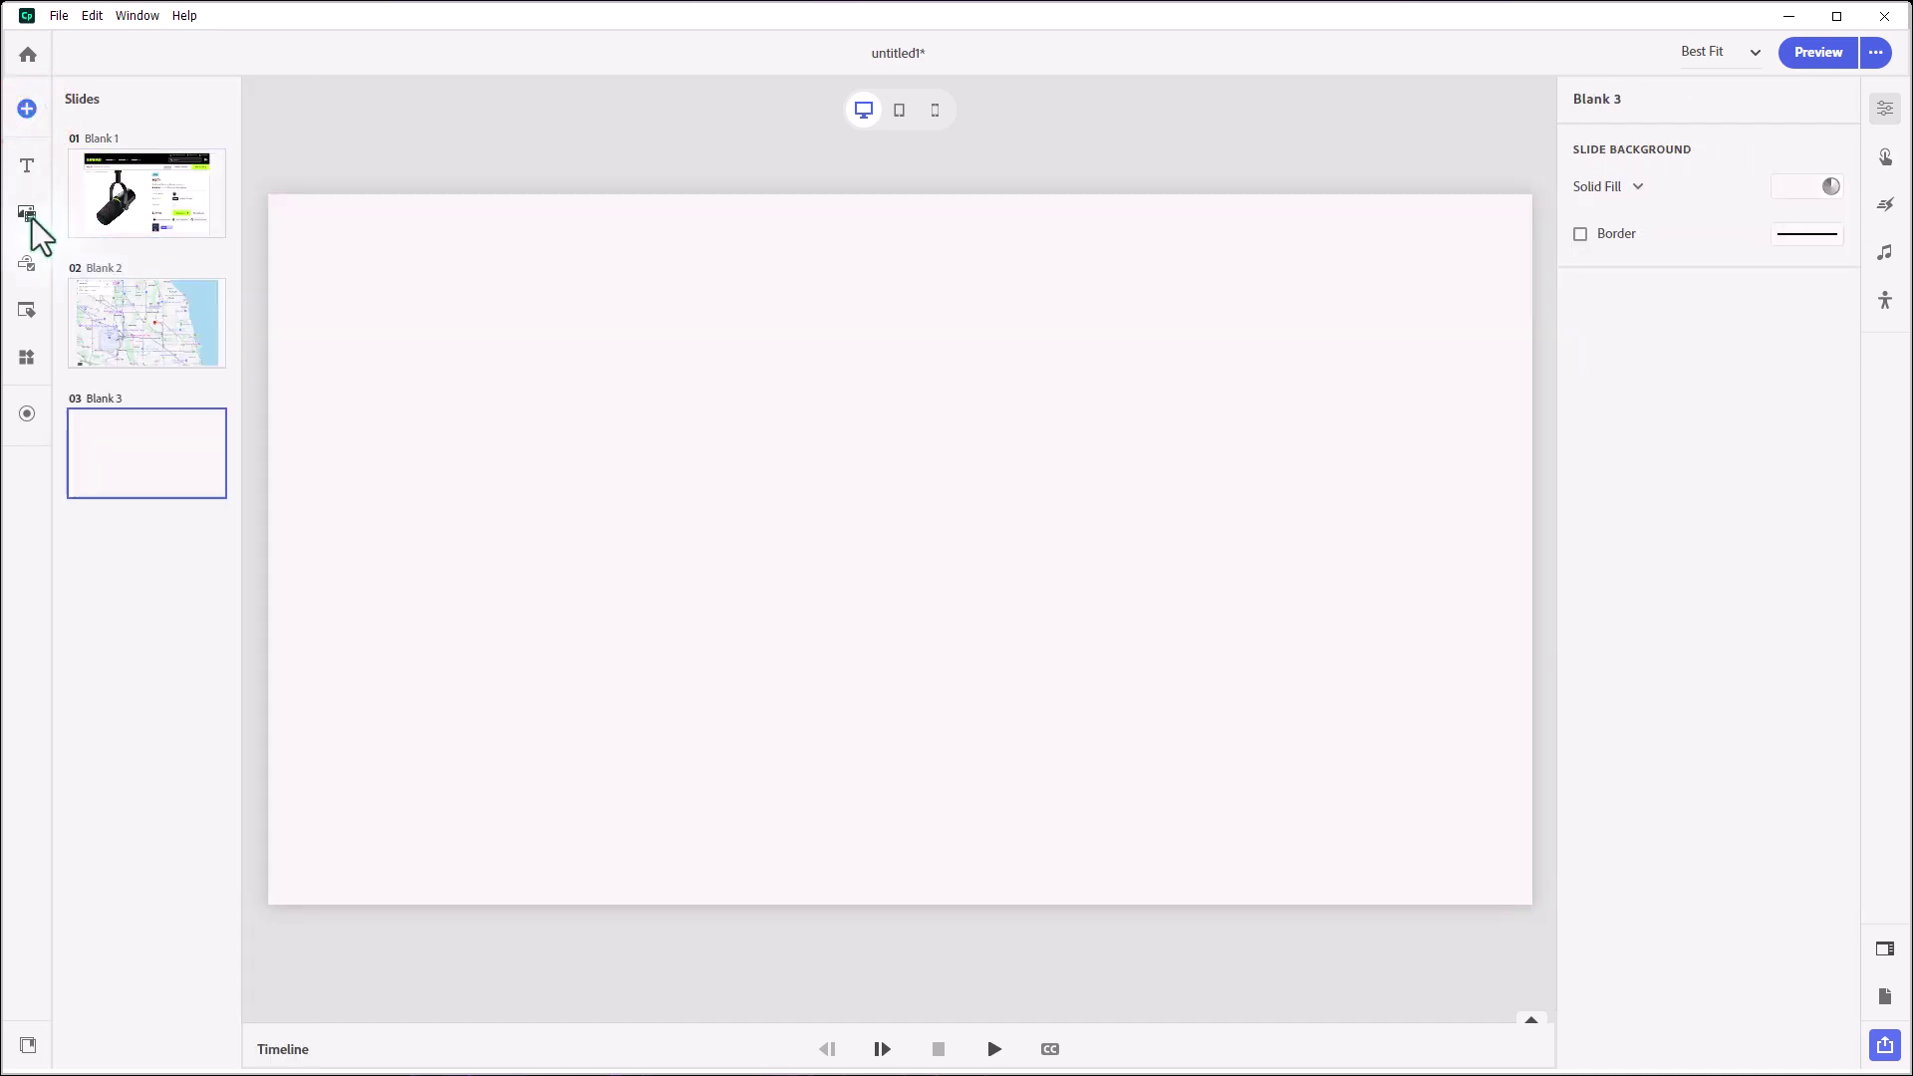
left_click(32, 219)
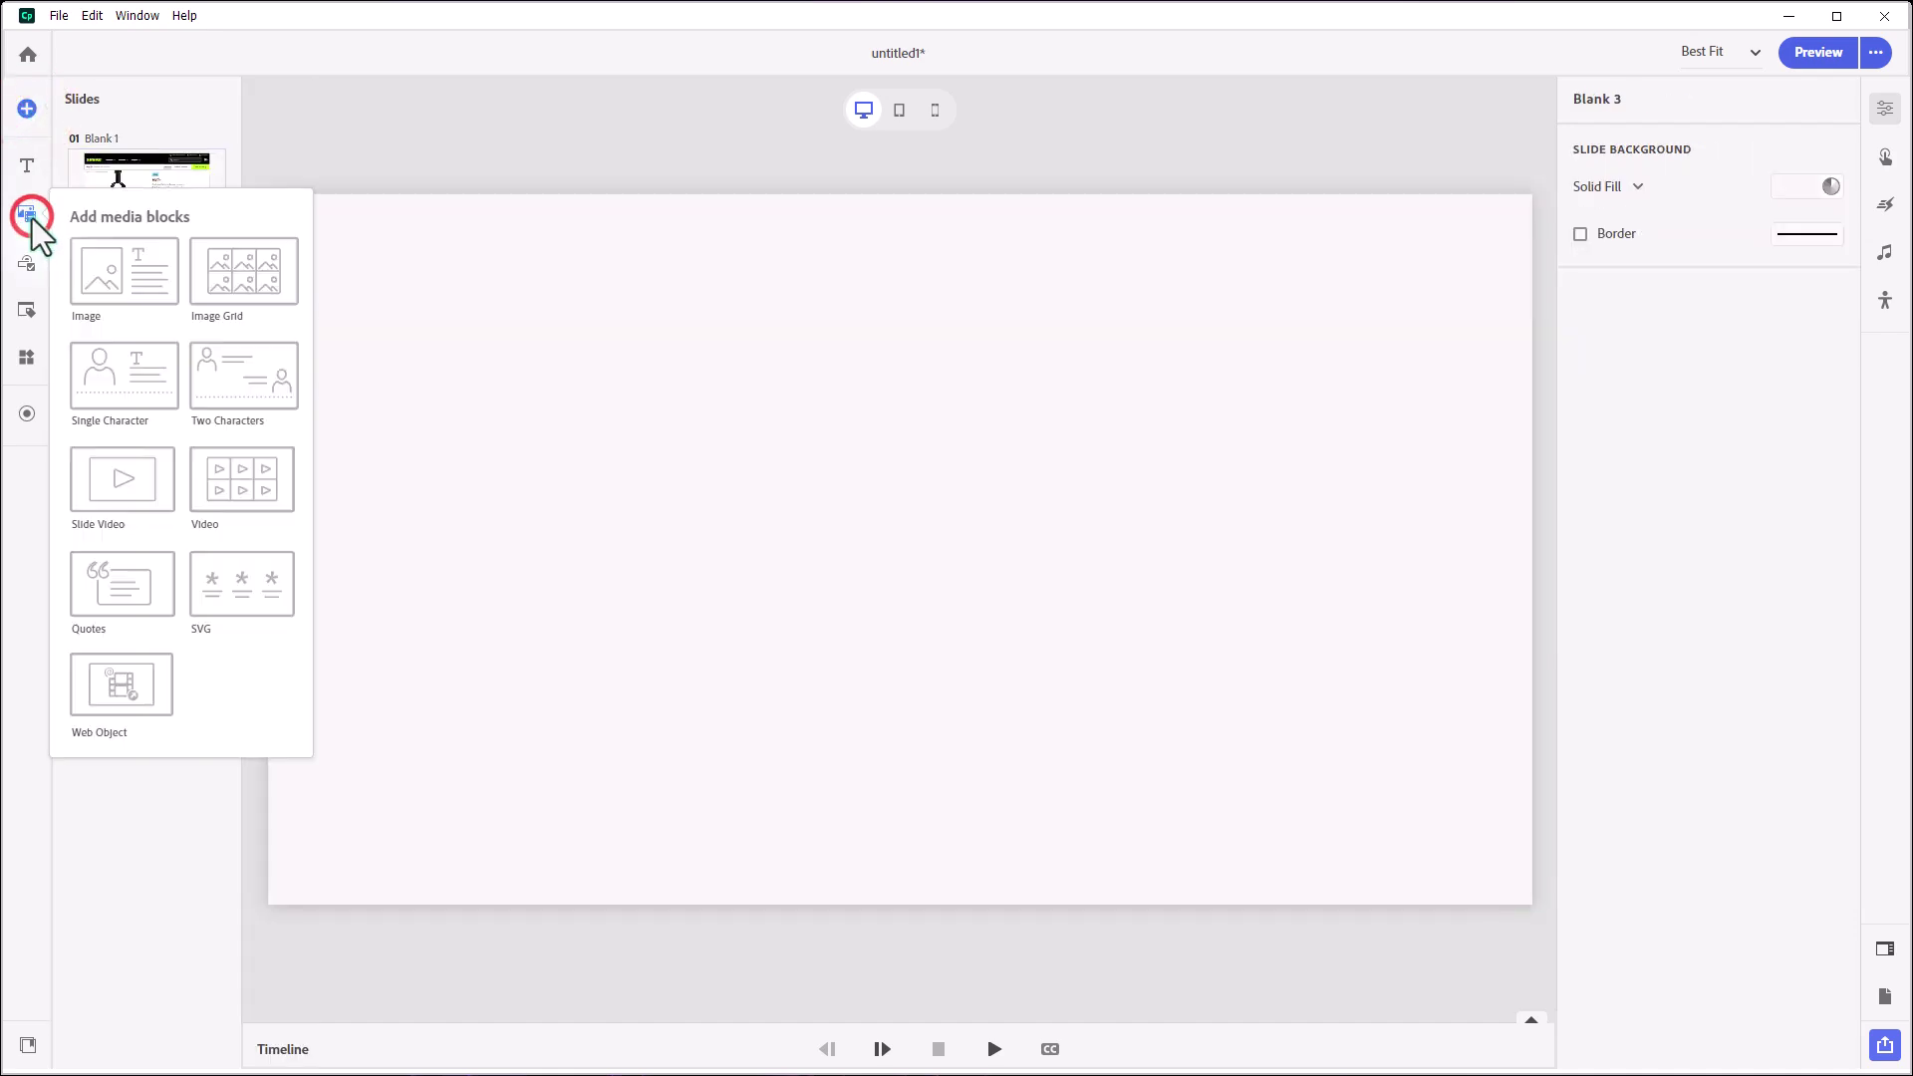
left_click(124, 665)
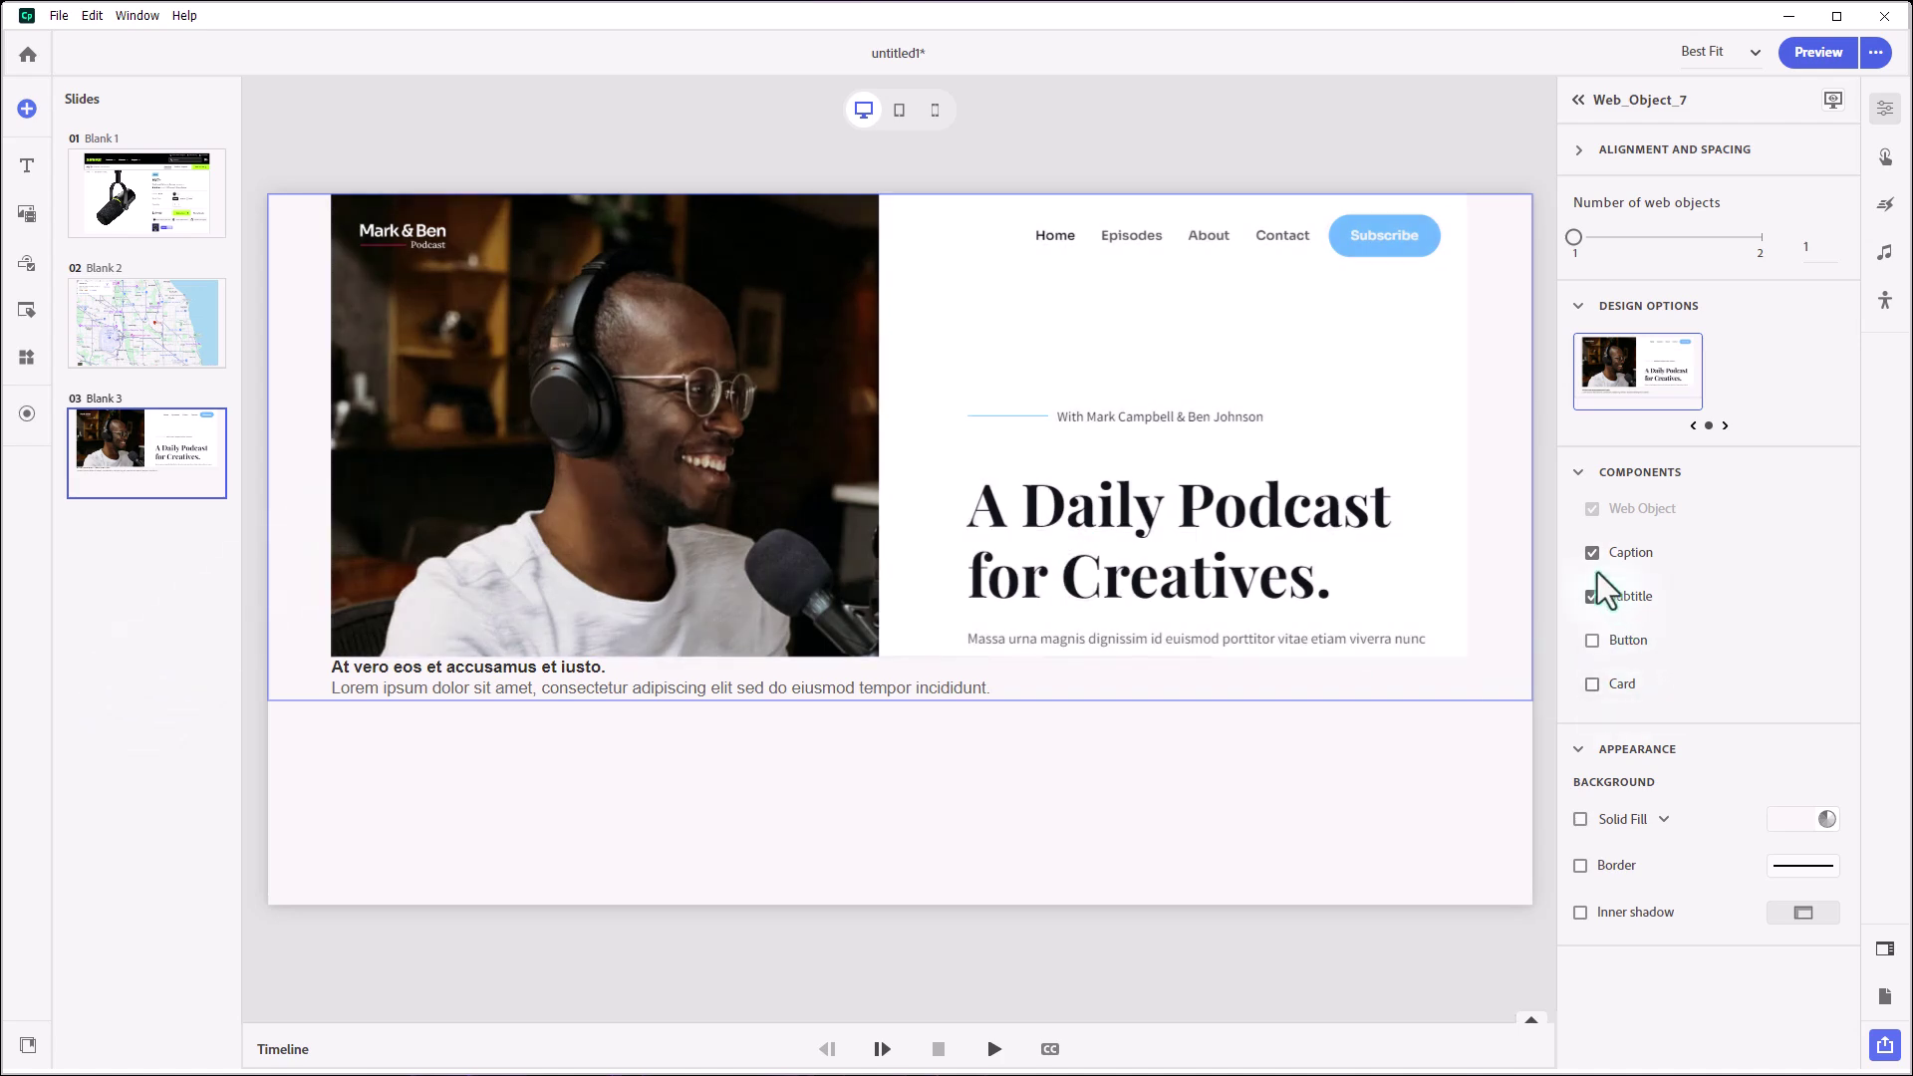
left_click(1592, 554)
left_click(1591, 595)
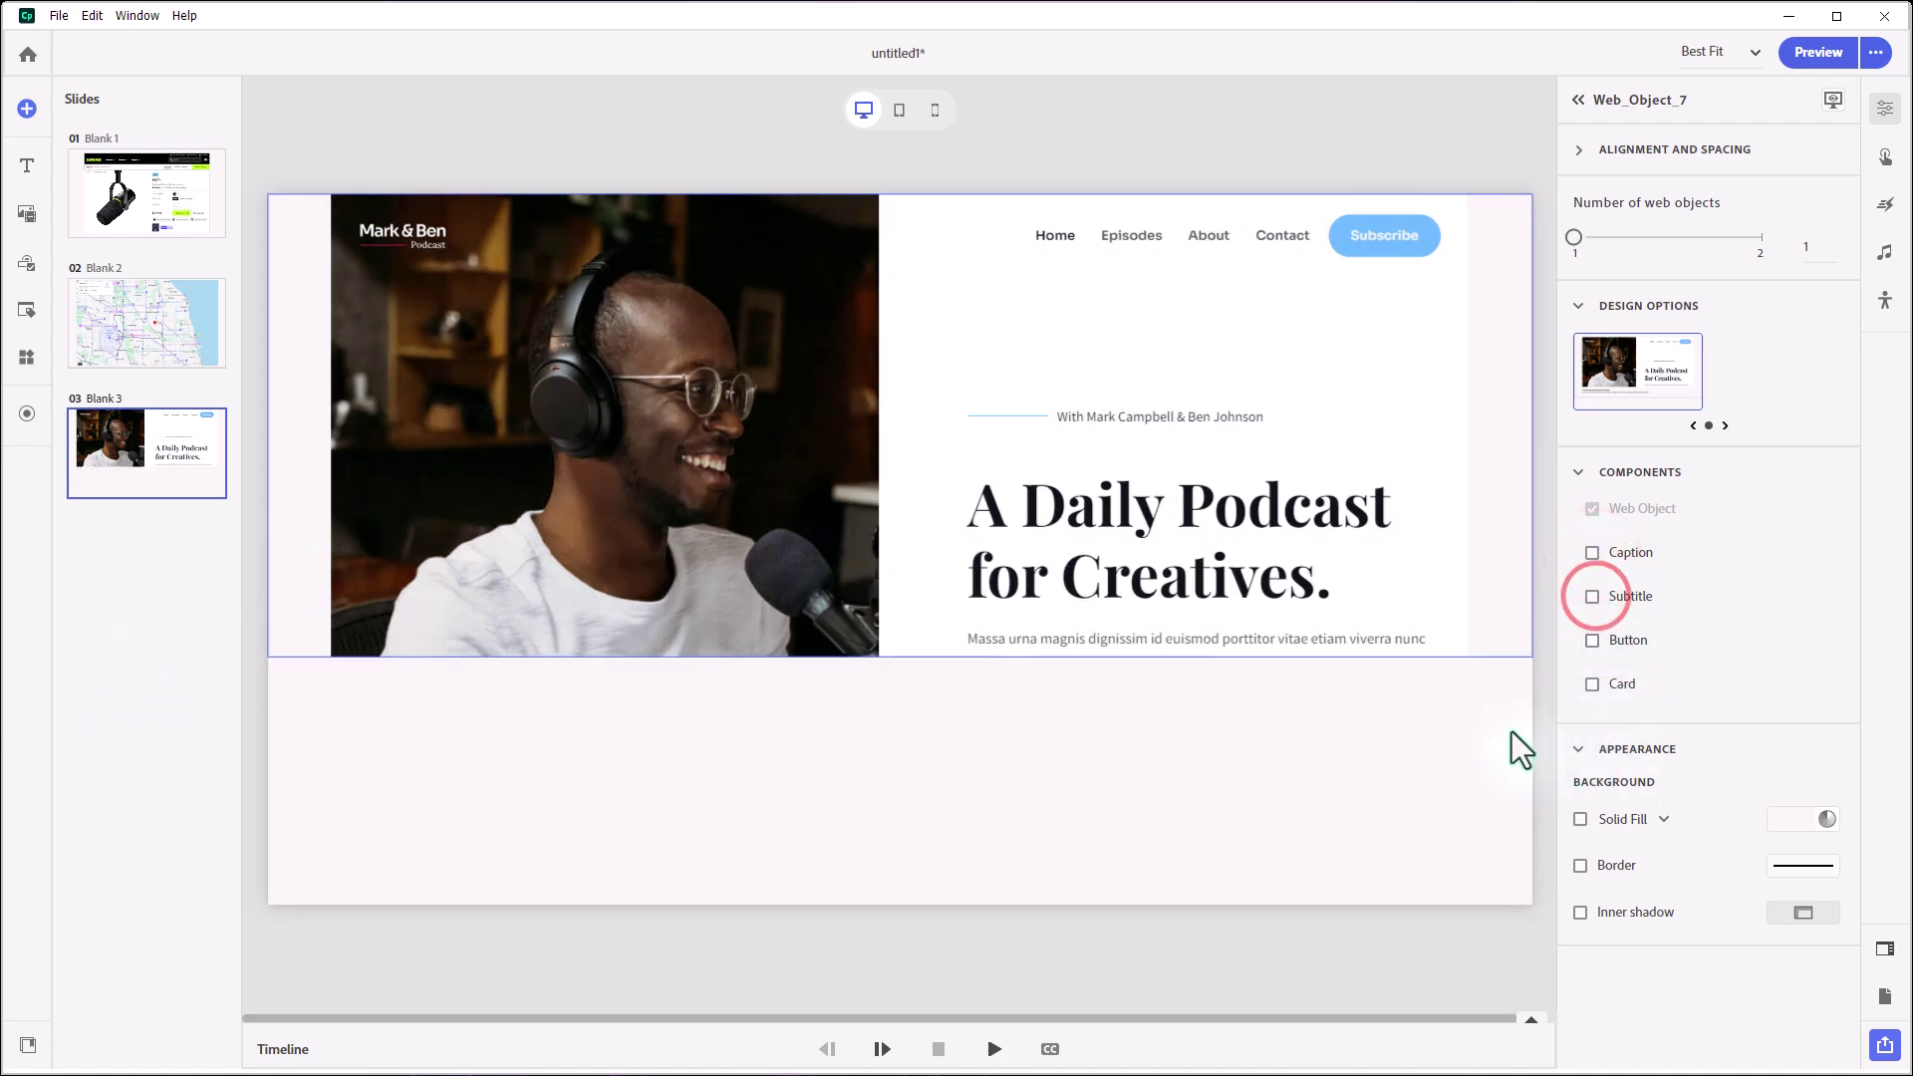
- Stretch the web object to fill the slide with Autofit height, then select the inner object
left_click_drag(1485, 655, 1485, 882)
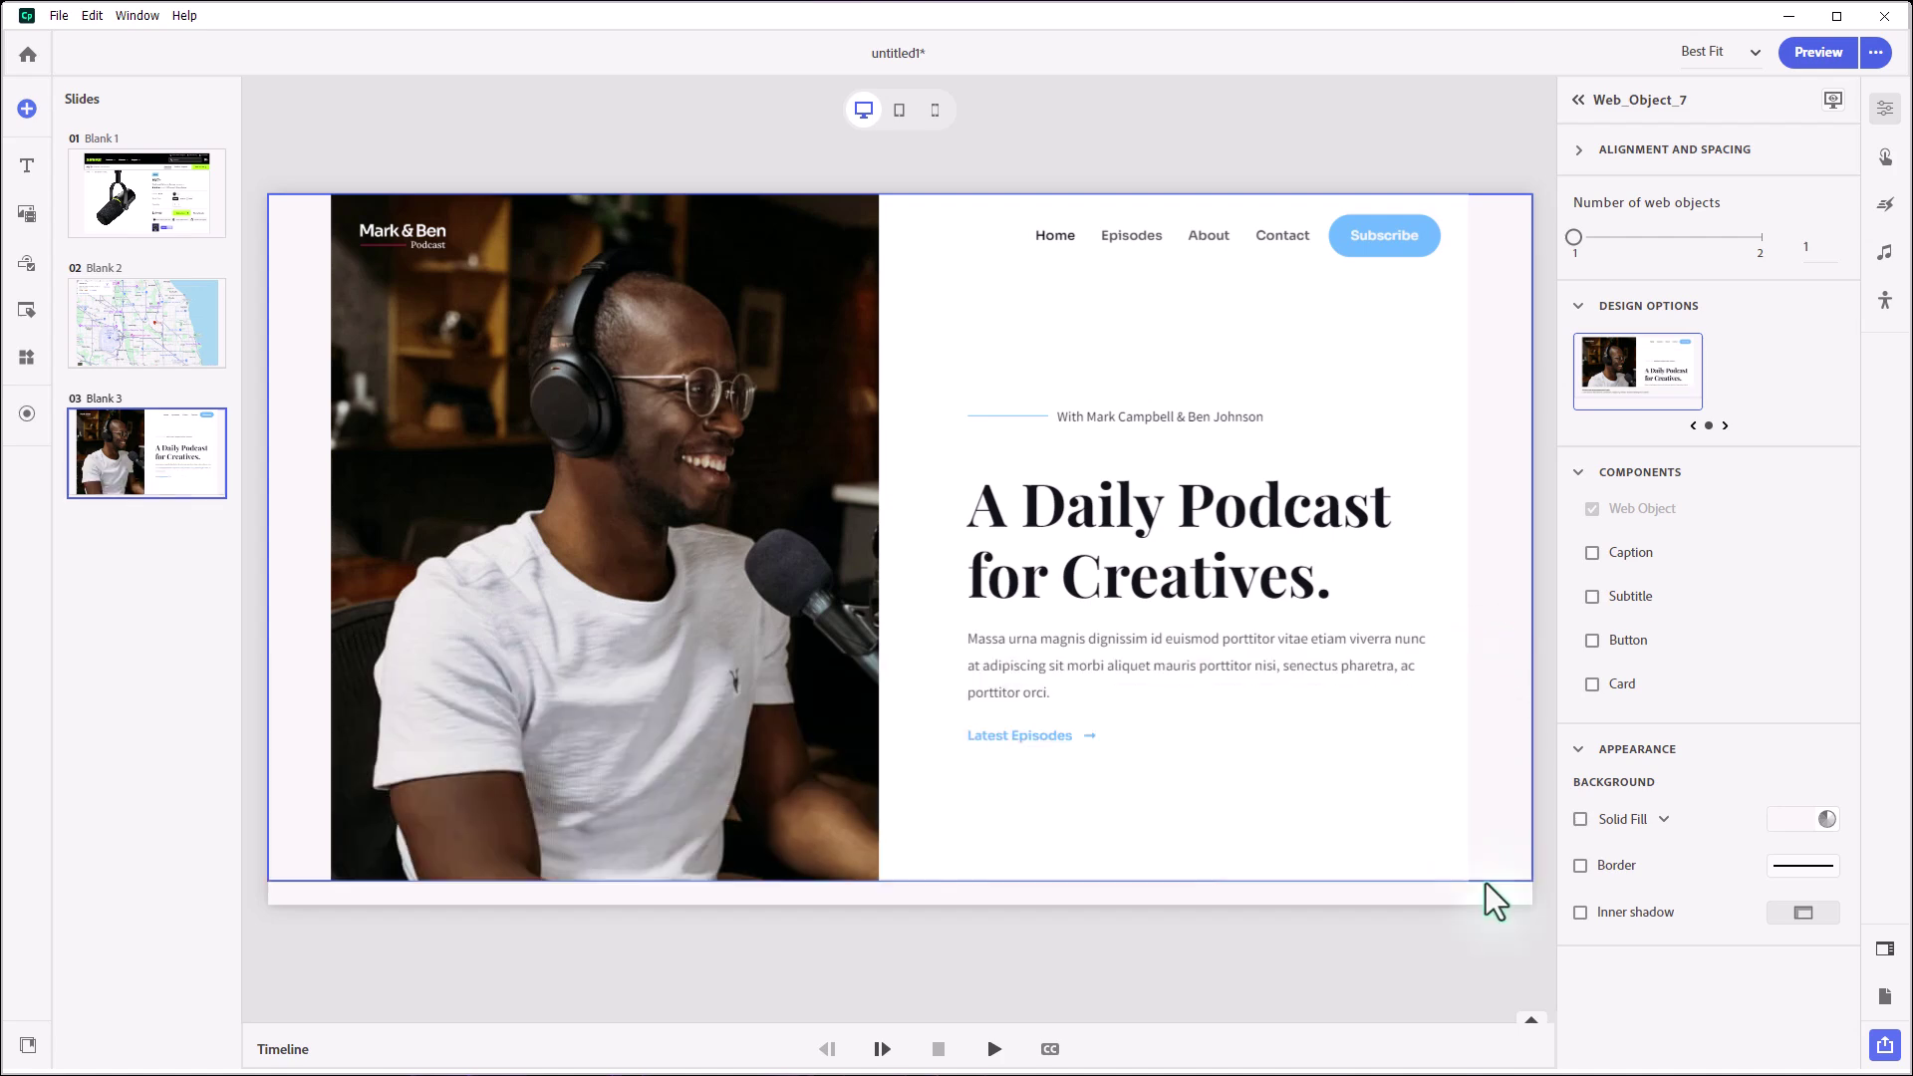
left_click(1586, 155)
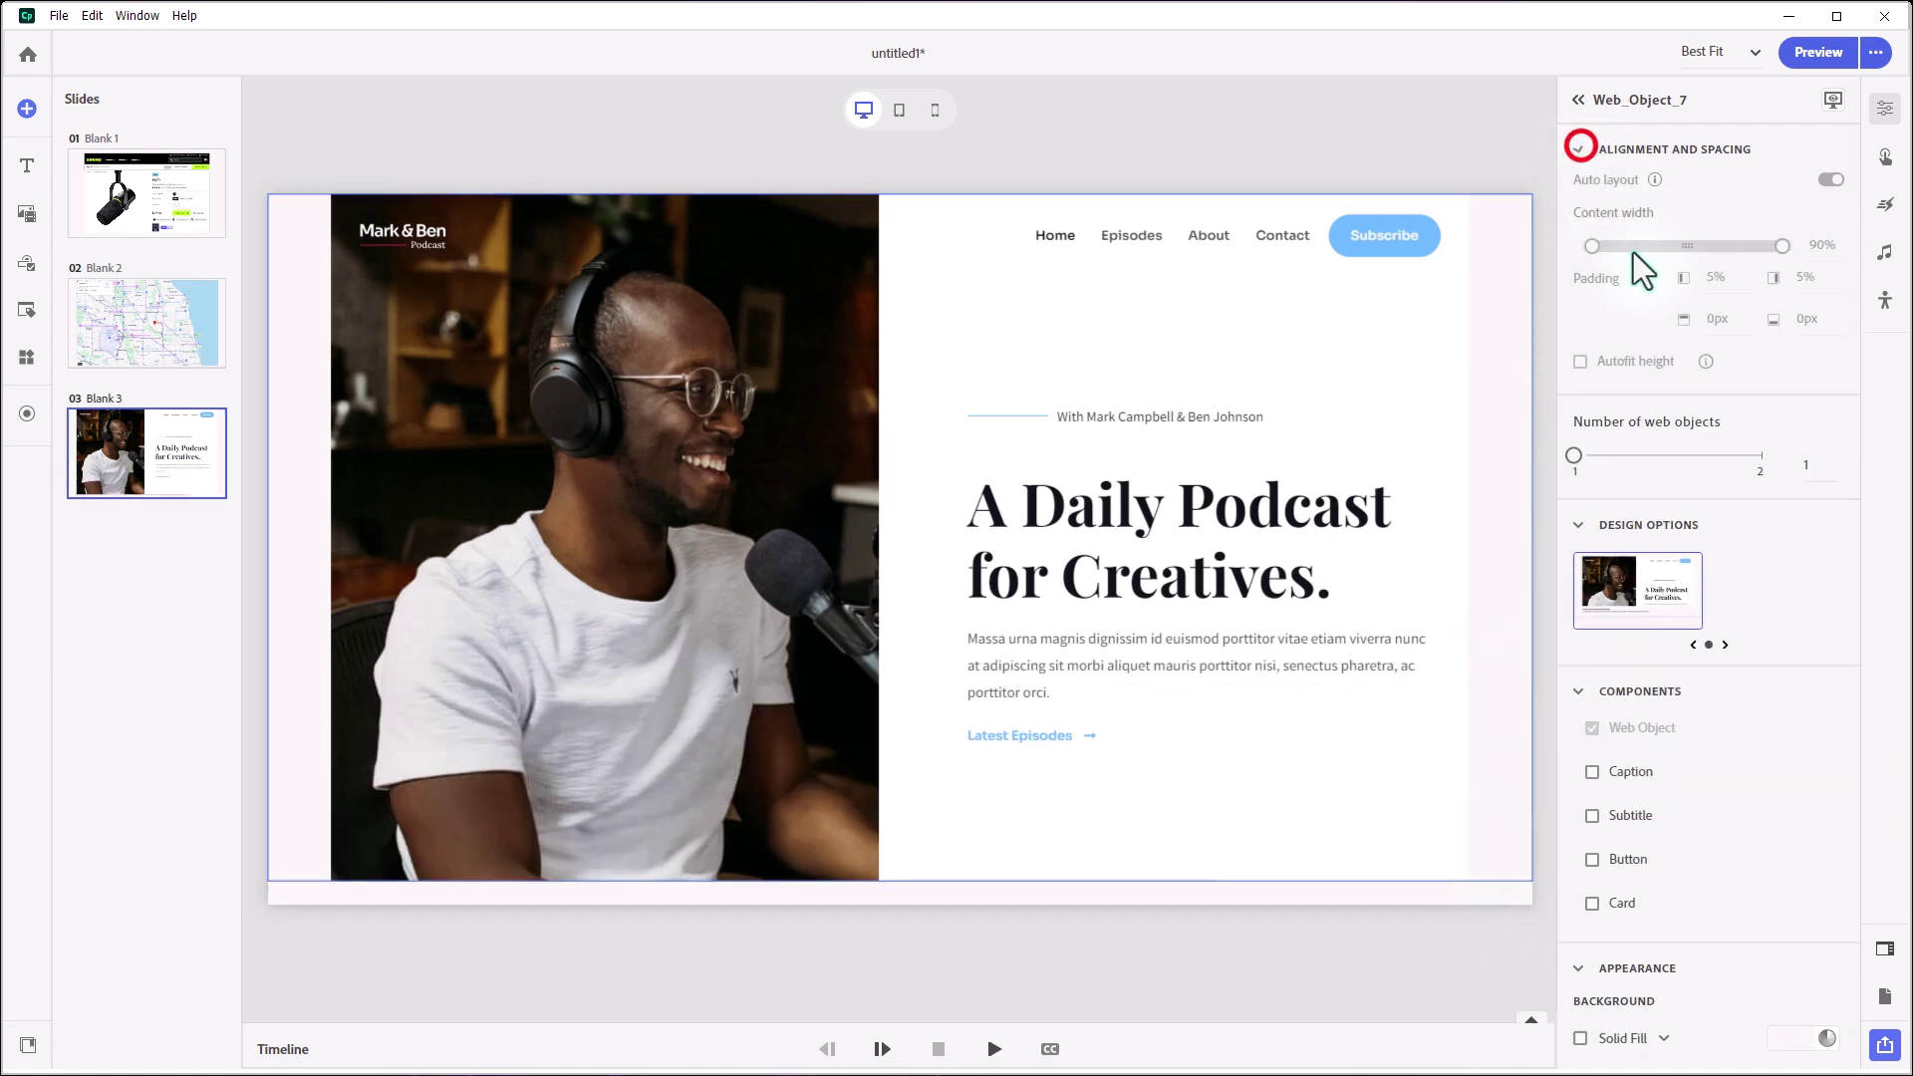
left_click(1597, 365)
left_click(813, 435)
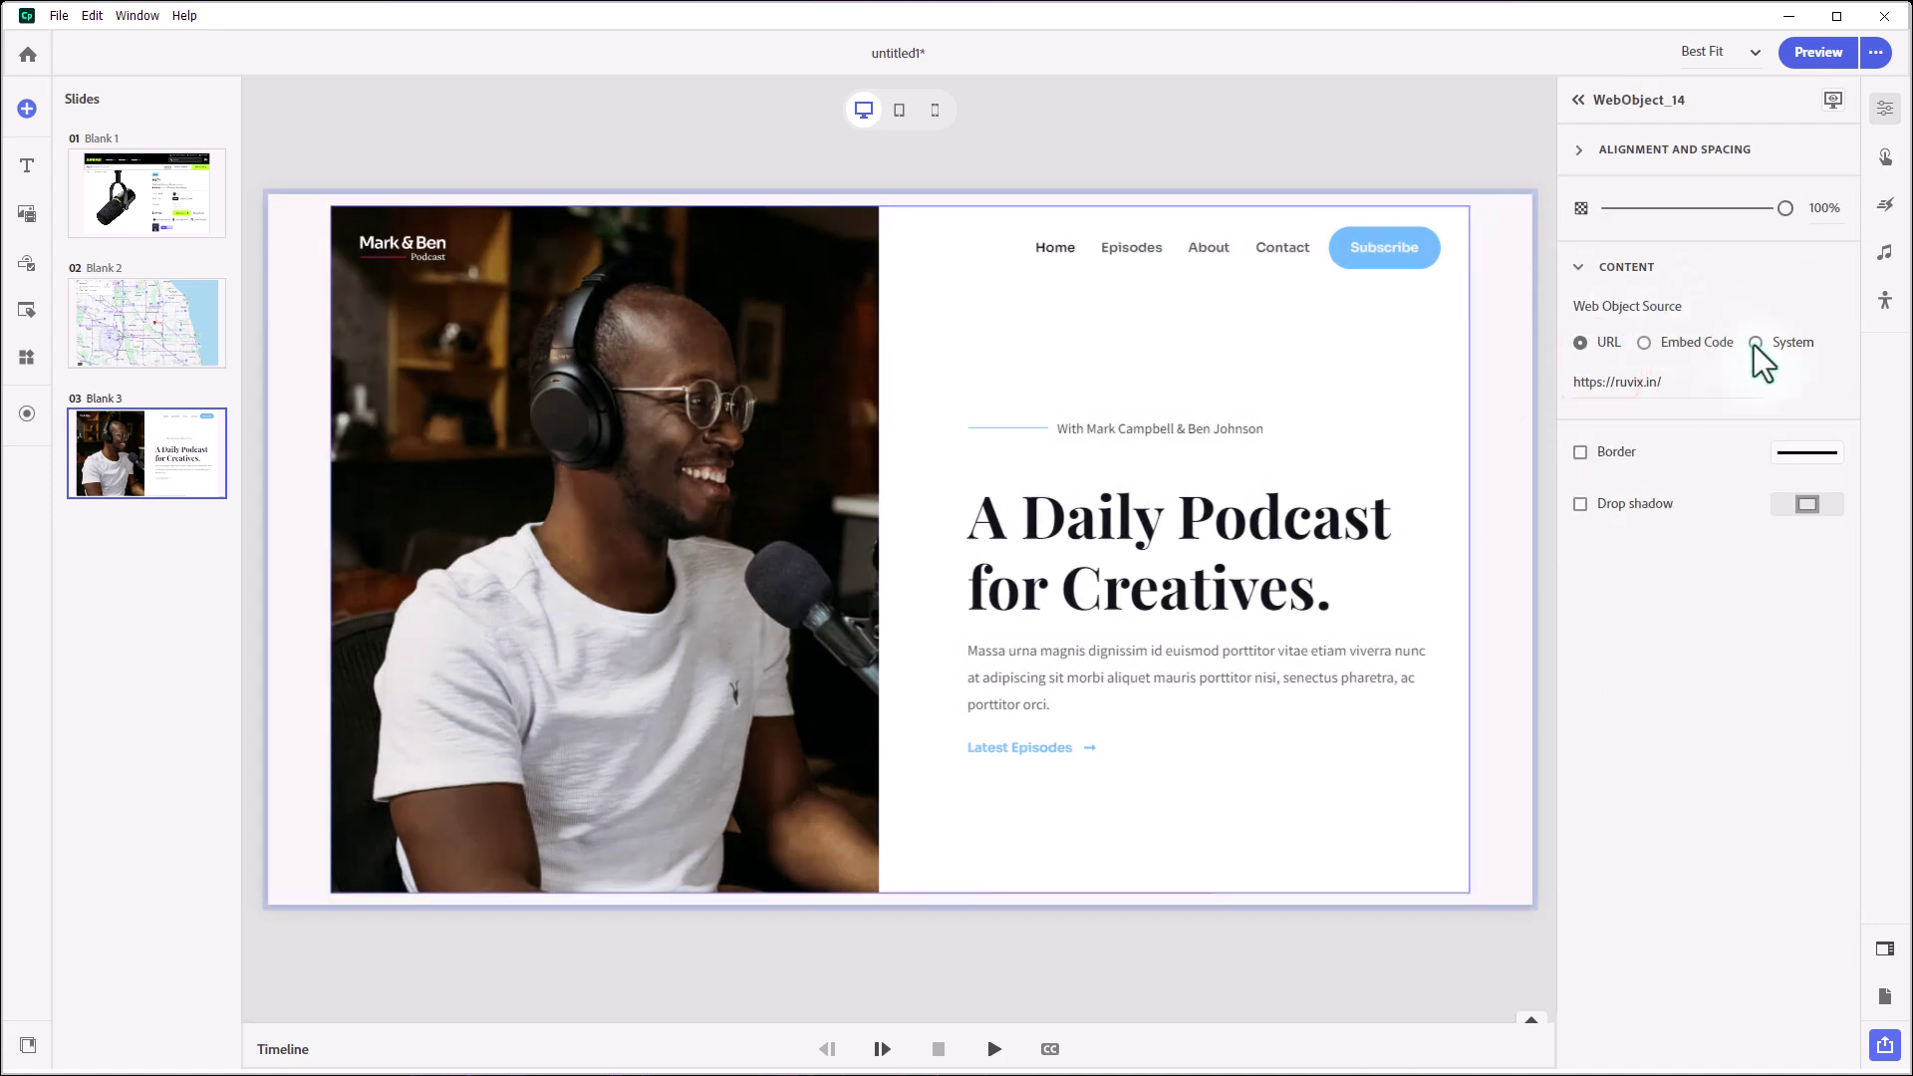
- Set the web object source to System and load MV7_guide_en-US.pdf
left_click(1755, 341)
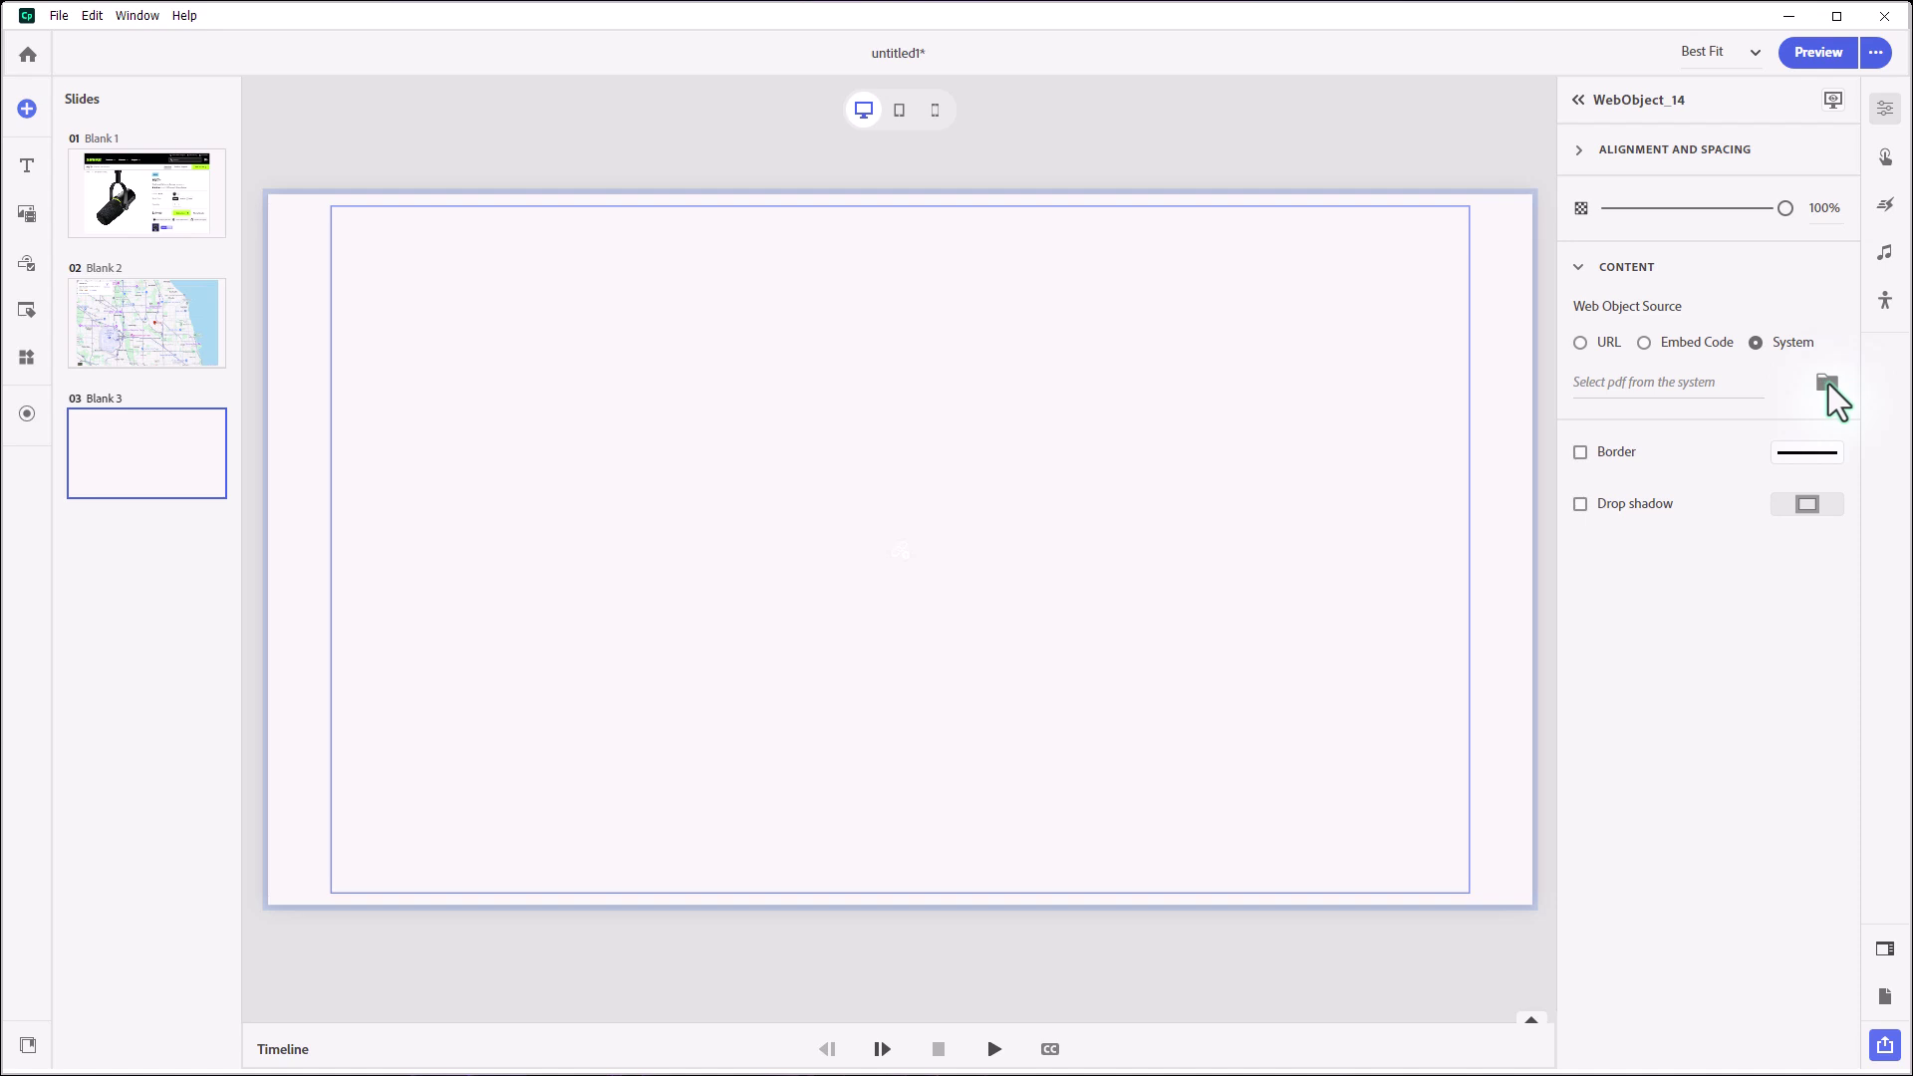
left_click(1827, 385)
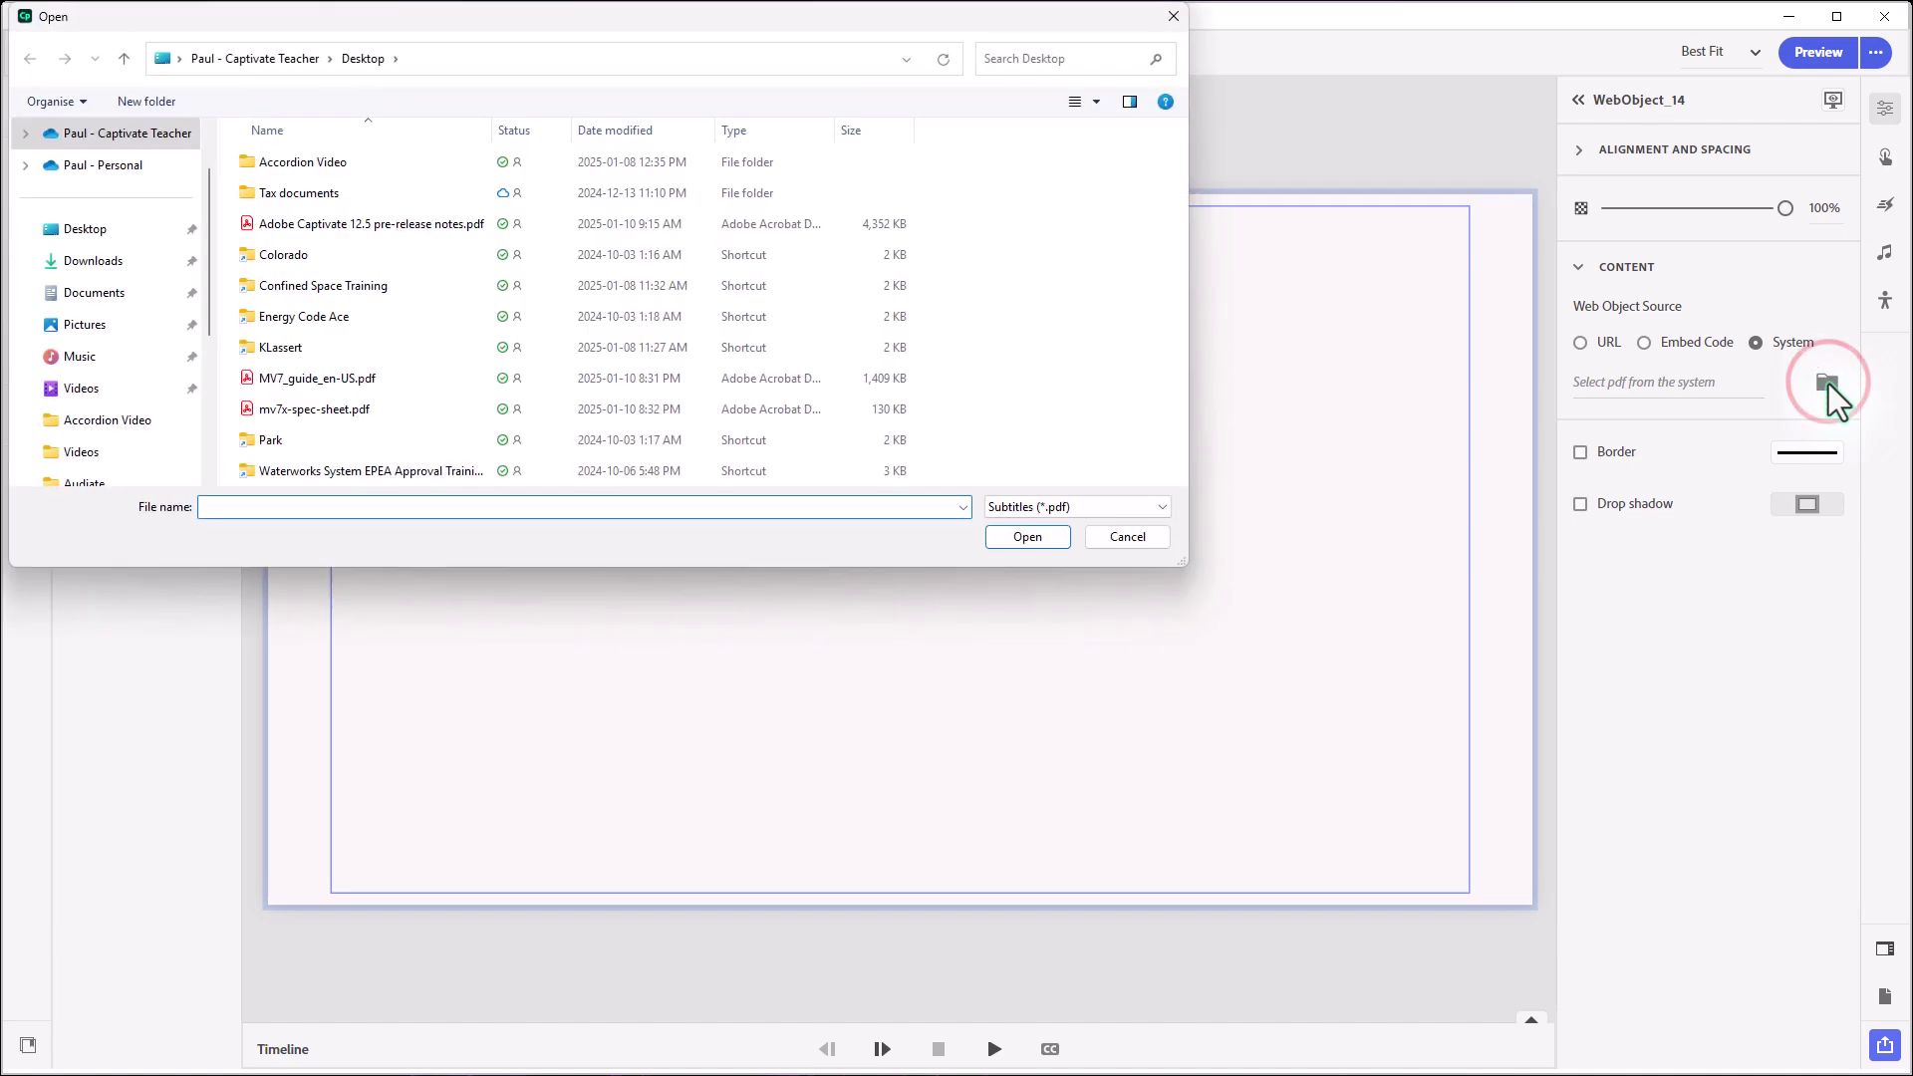
left_click(299, 378)
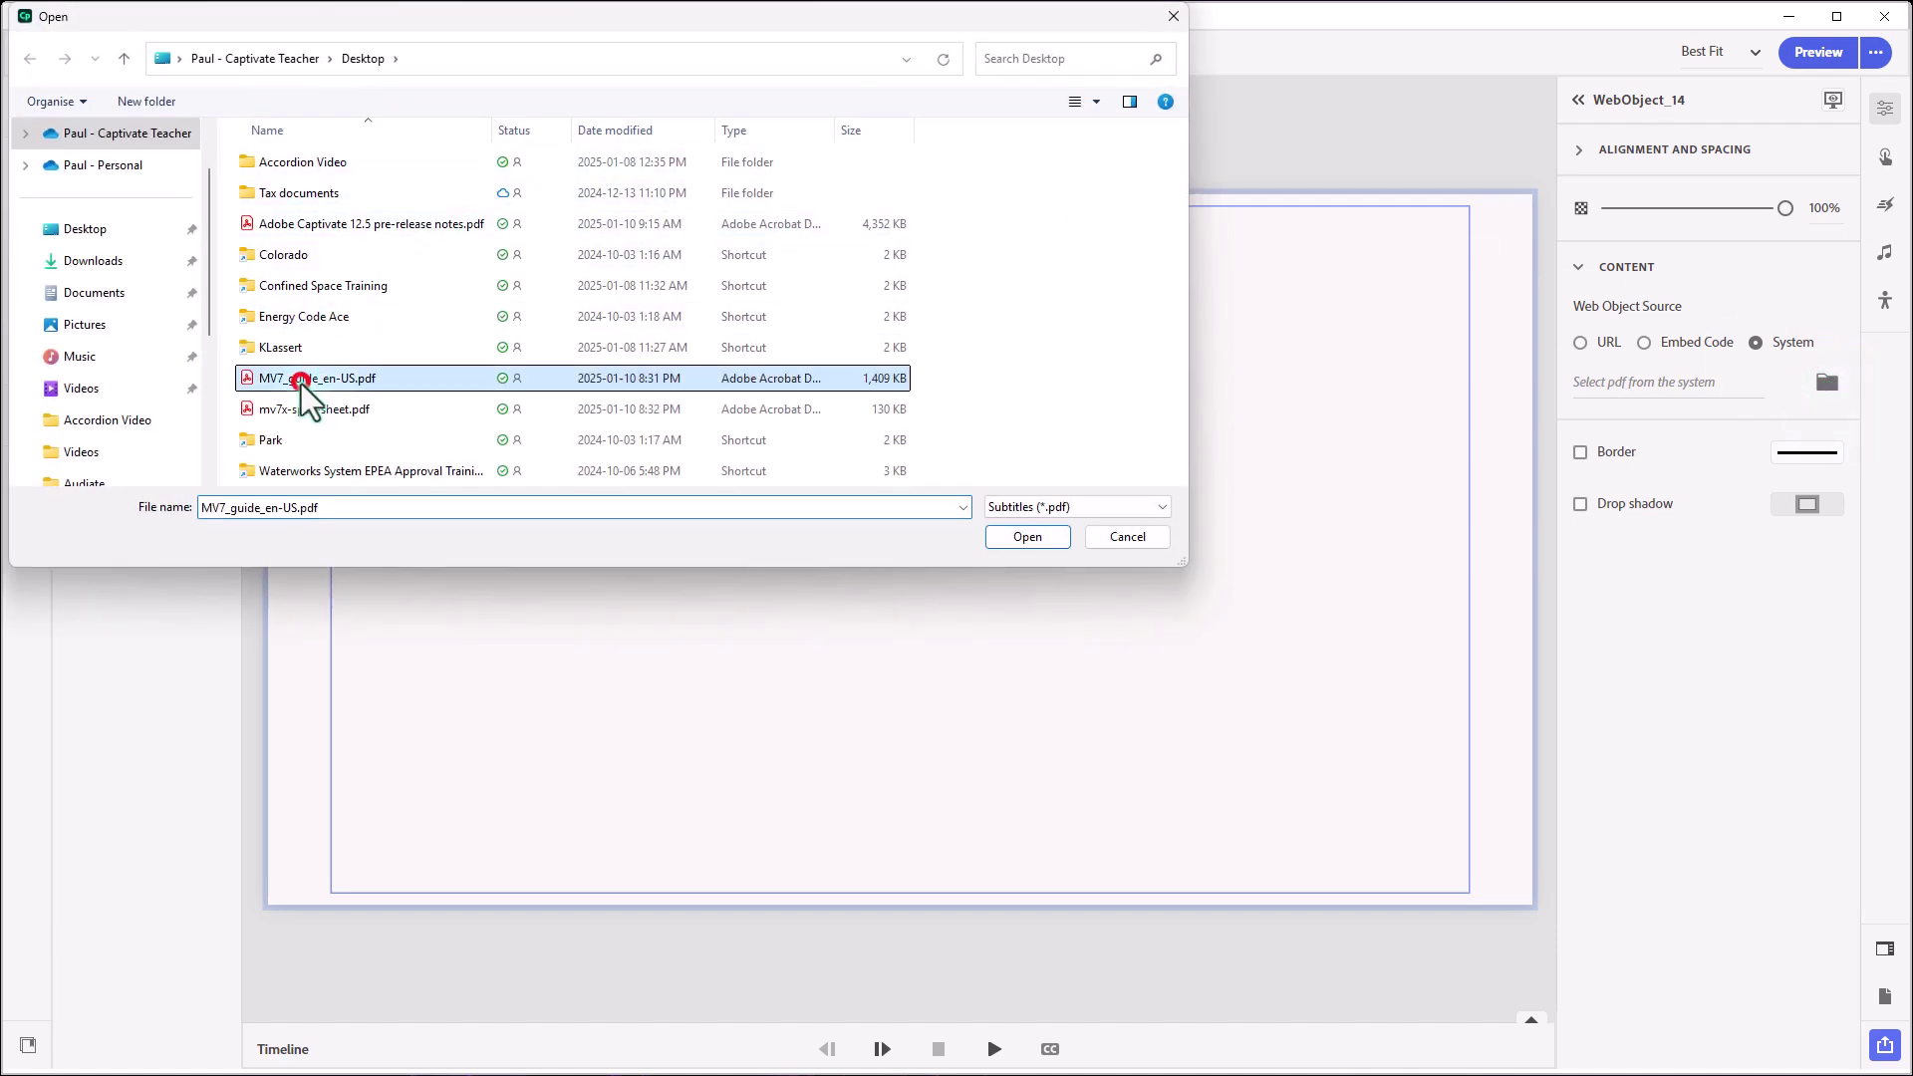
left_click(1044, 538)
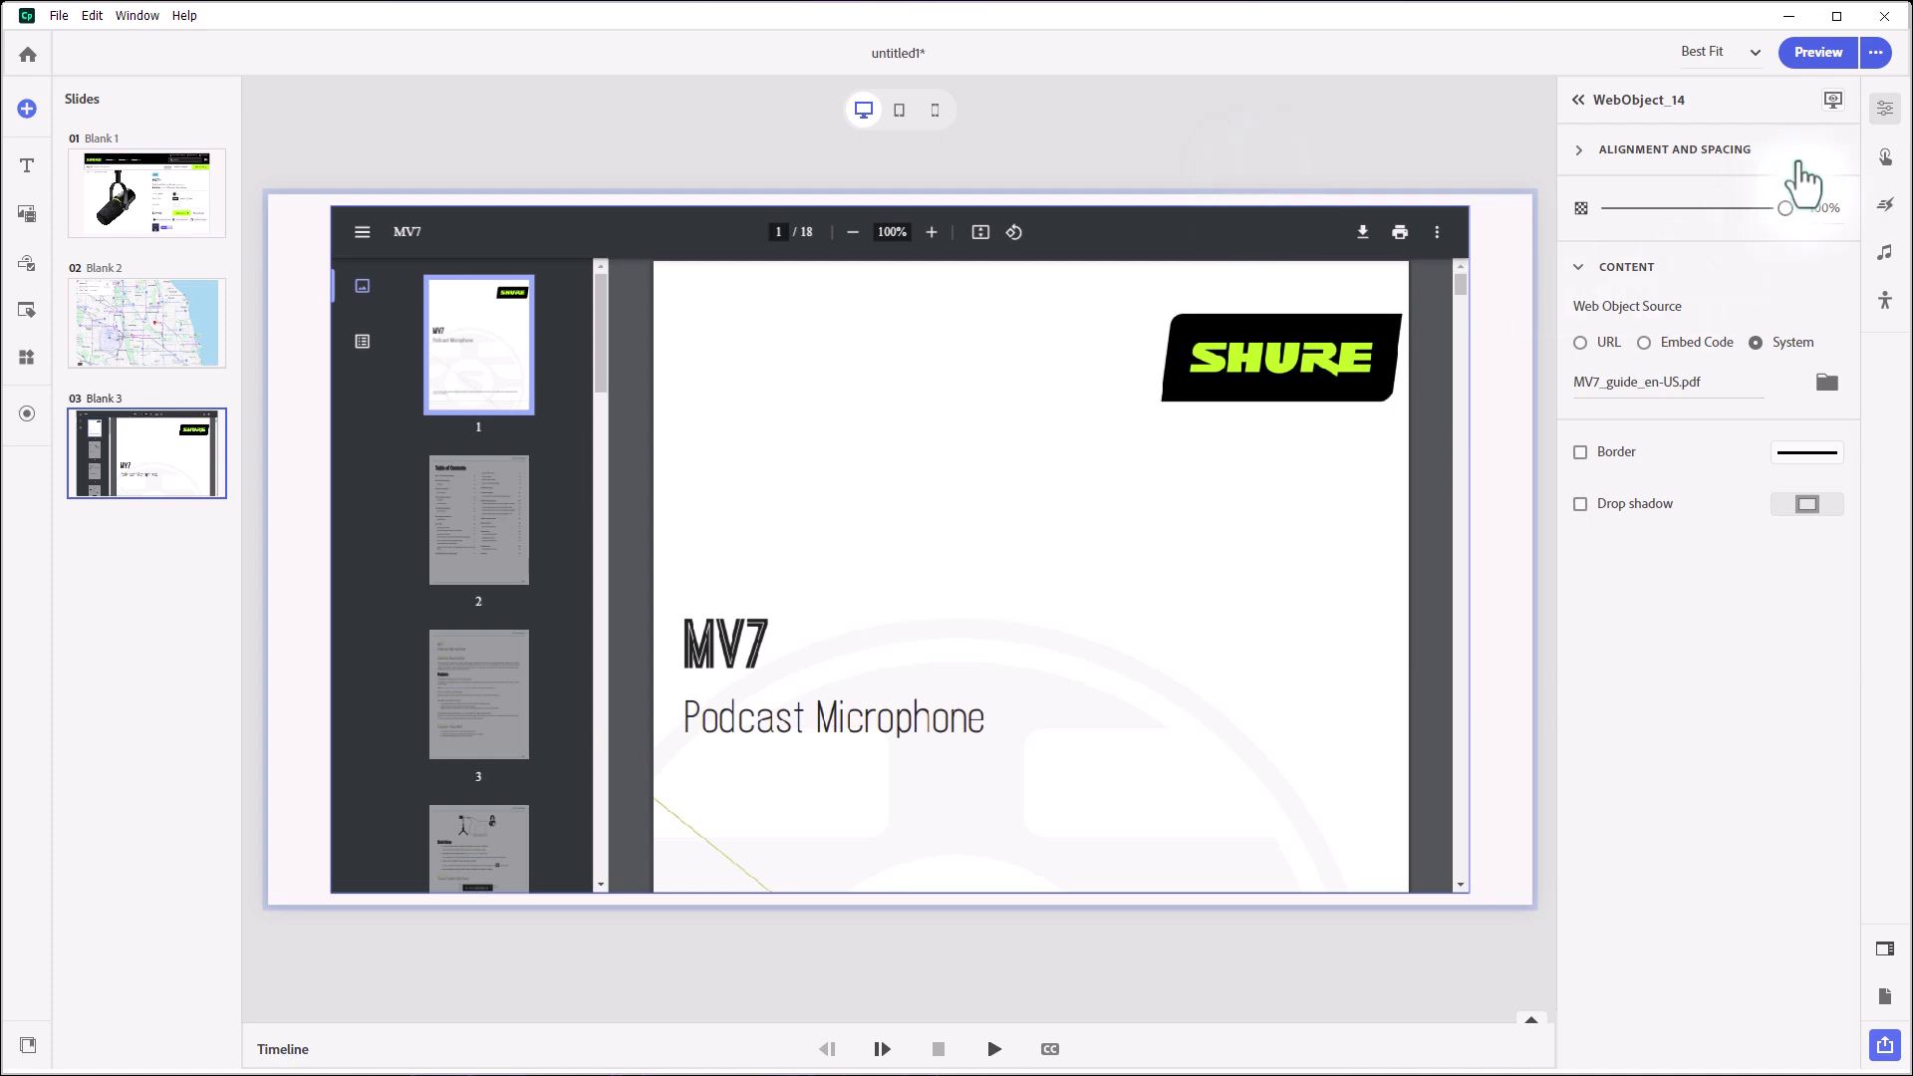
- Set the block to 2 web objects and load mv7x-spec-sheet.pdf from System into the right one
left_click(1513, 243)
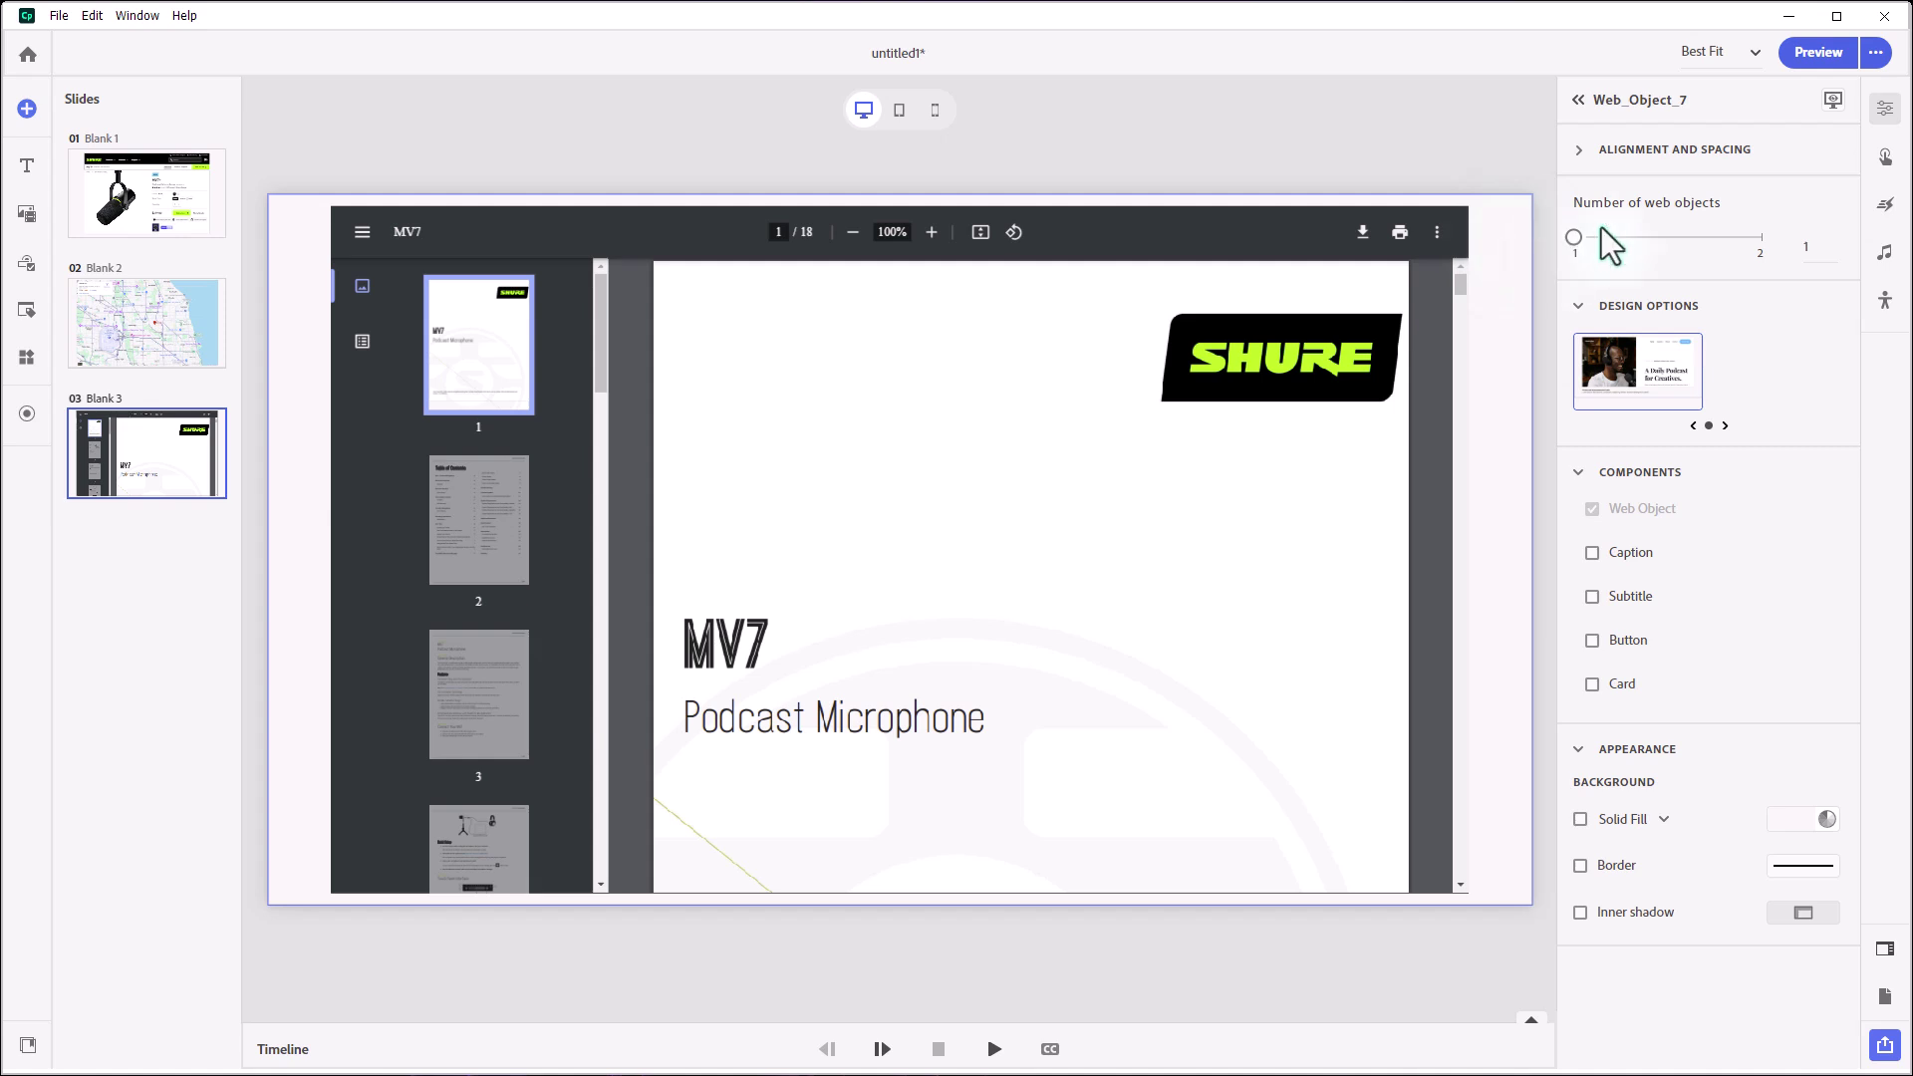
left_click_drag(1573, 237, 1723, 254)
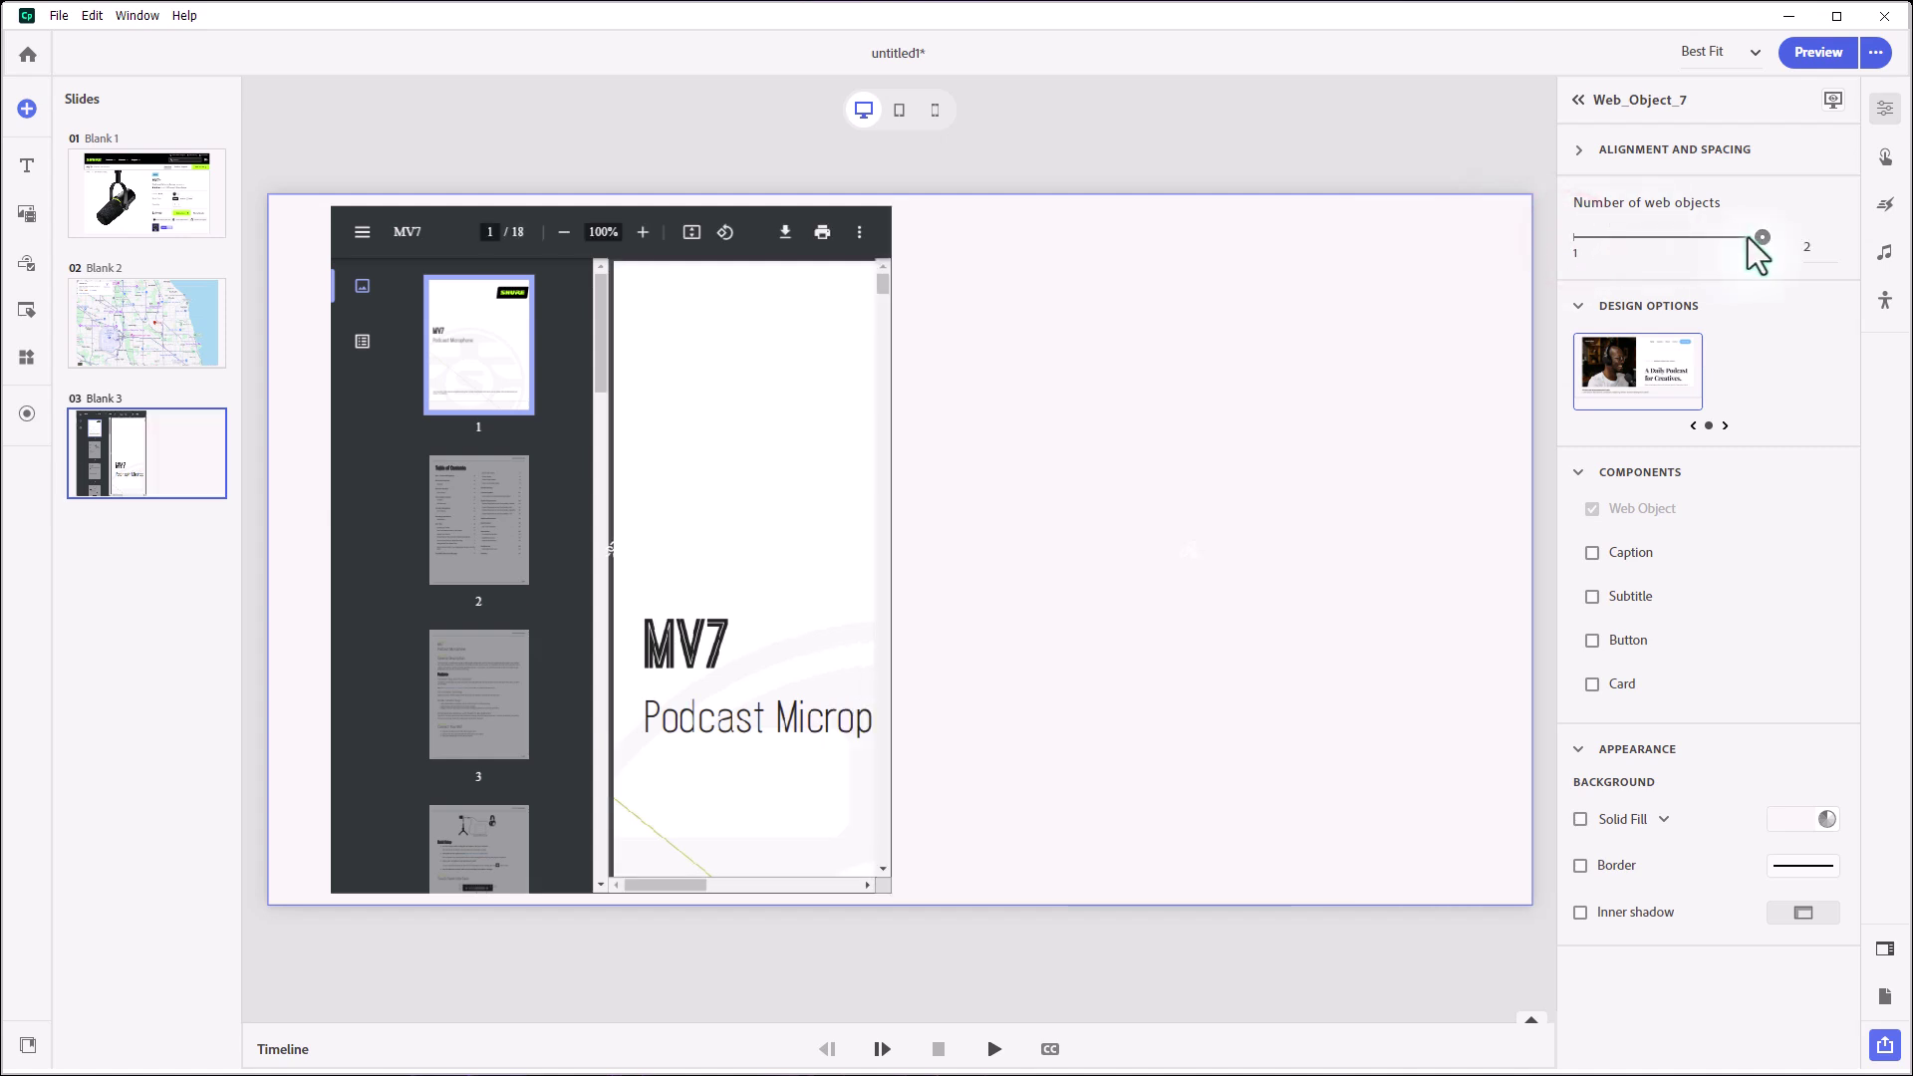
left_click(1195, 564)
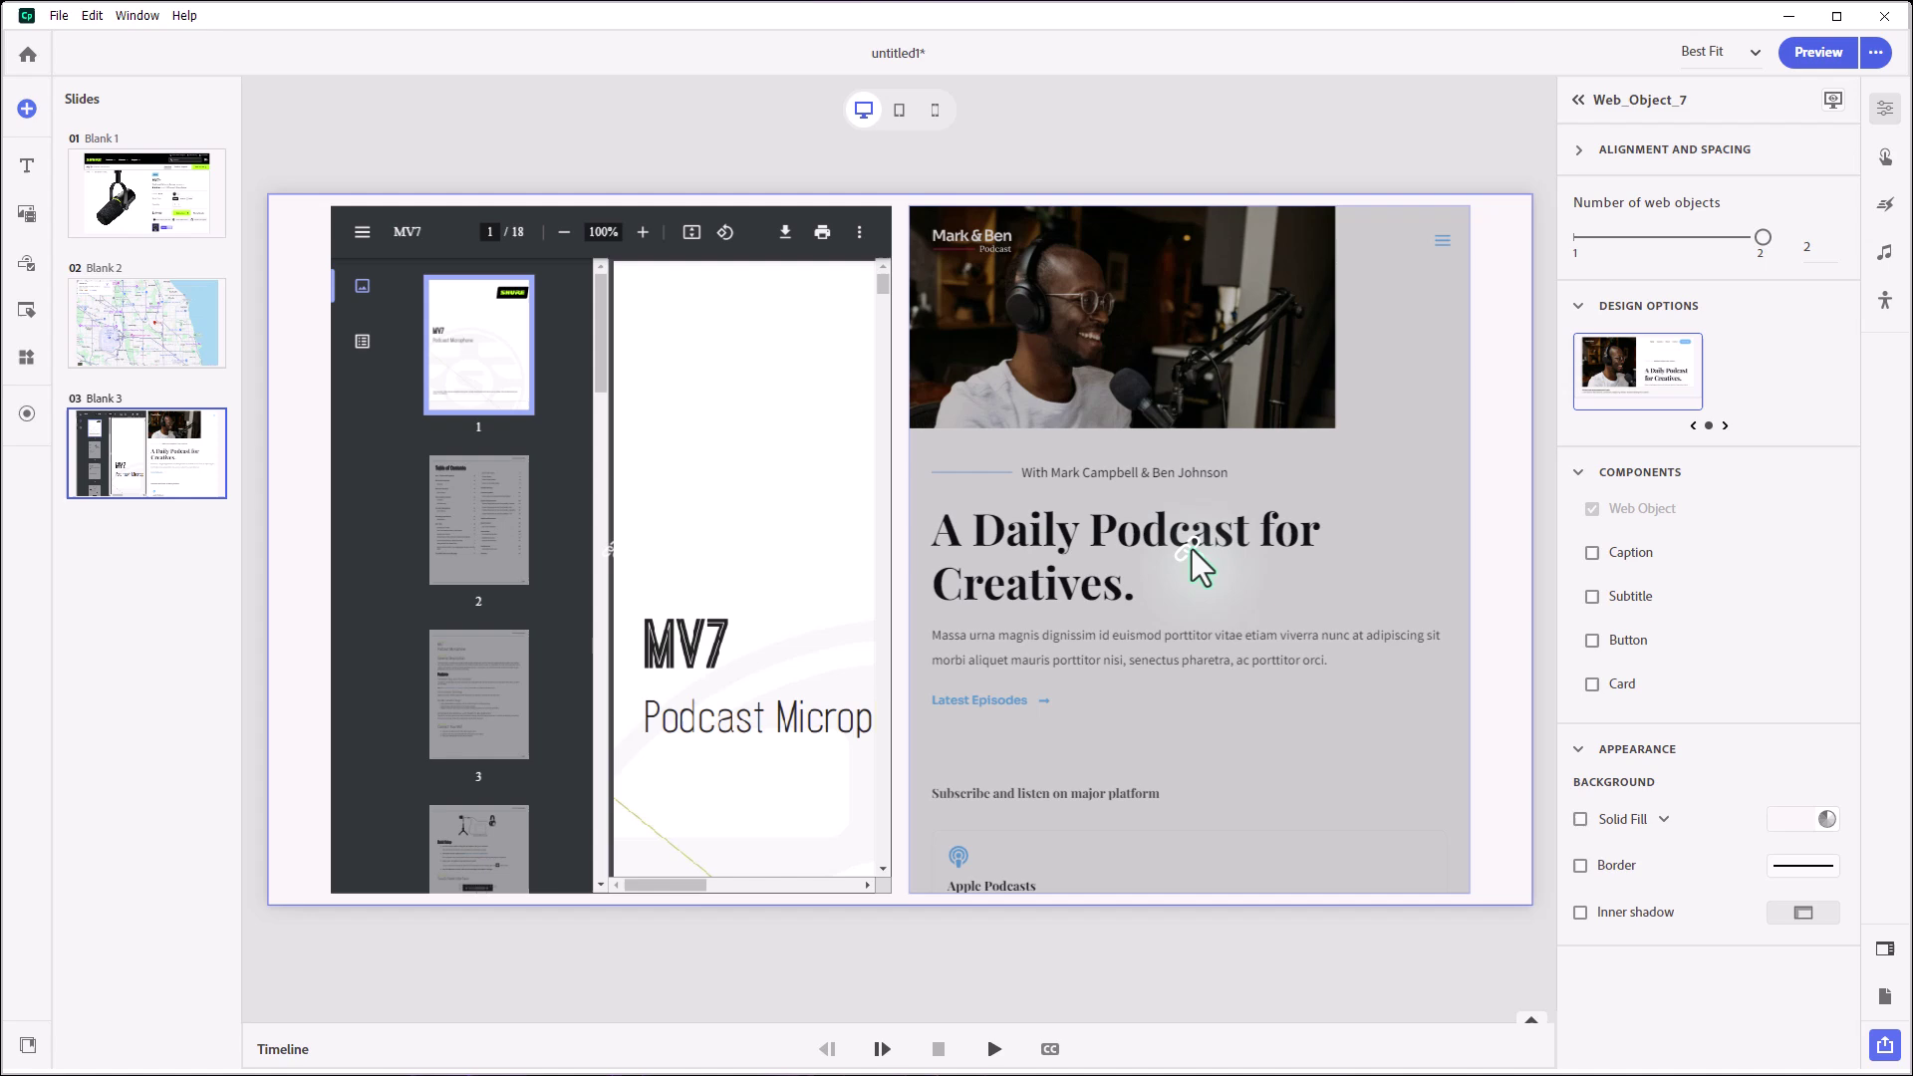
left_click(1195, 564)
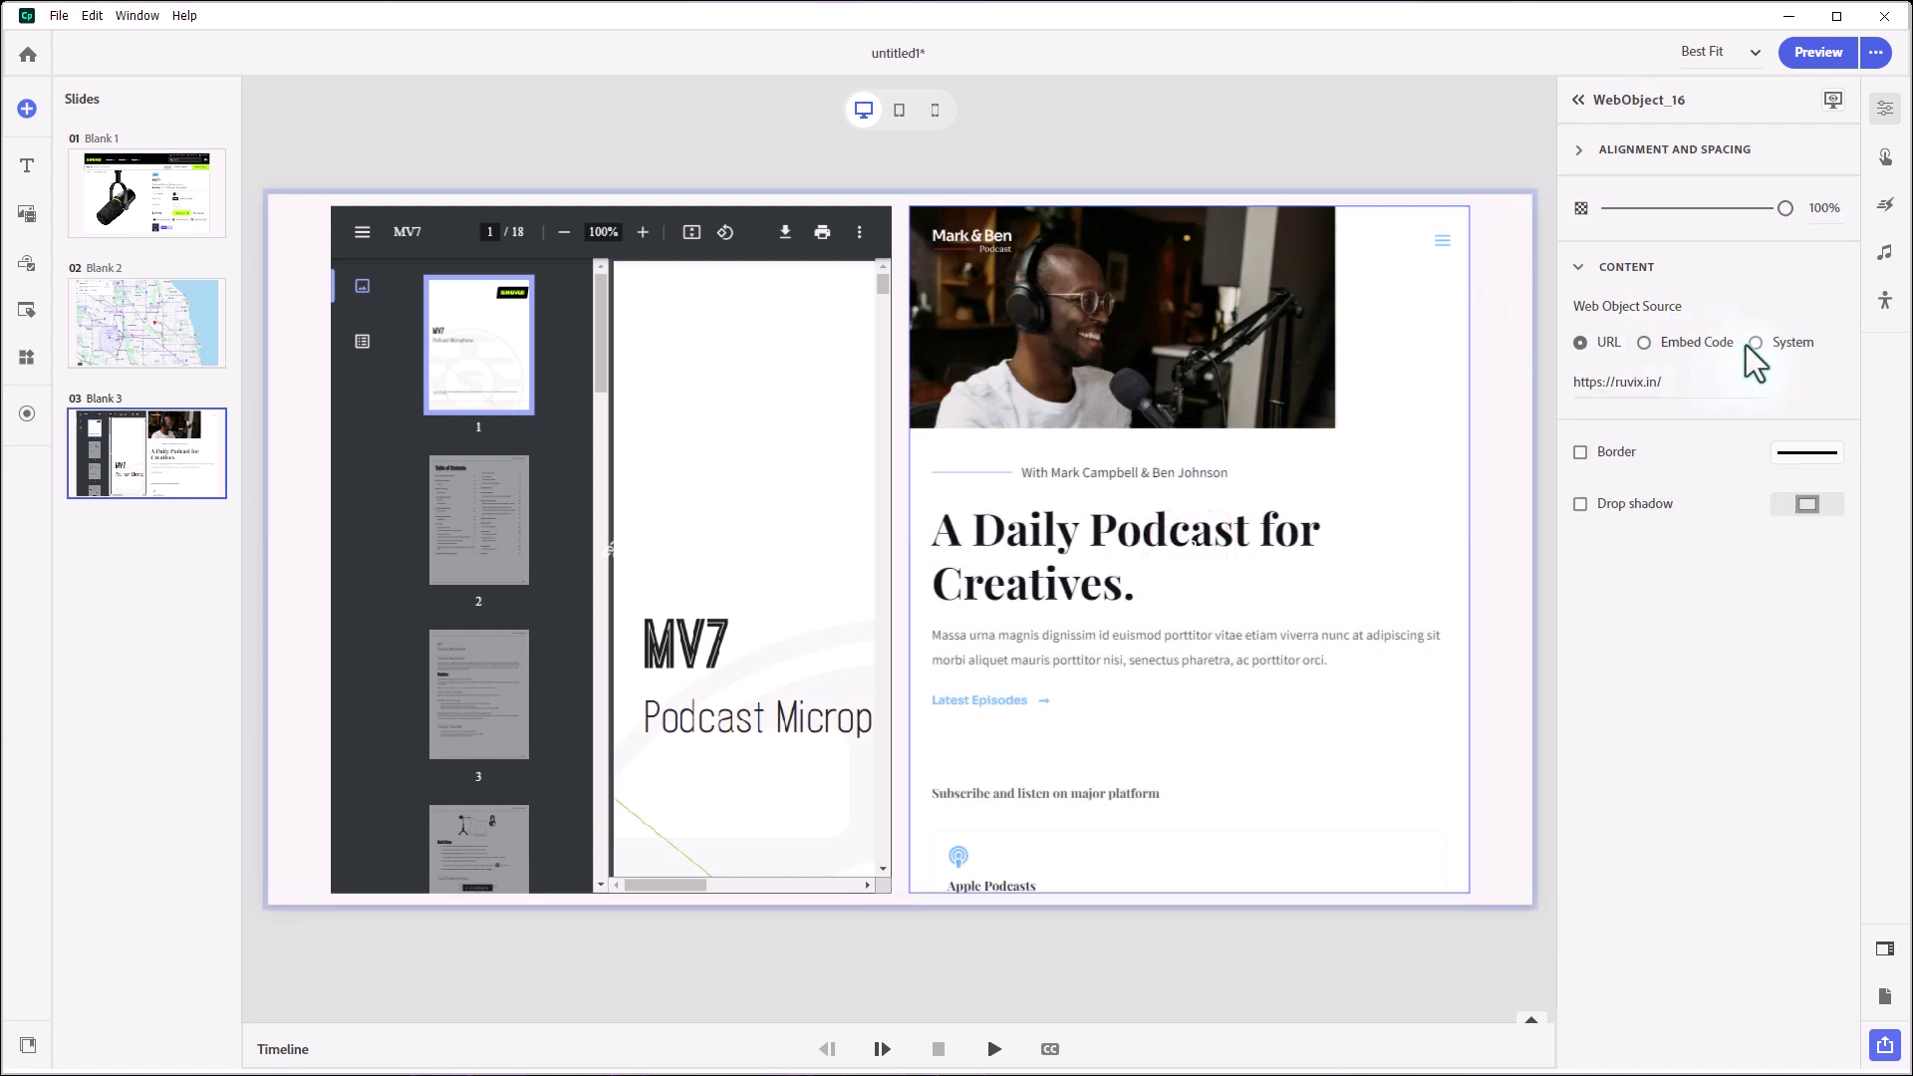
left_click(1755, 342)
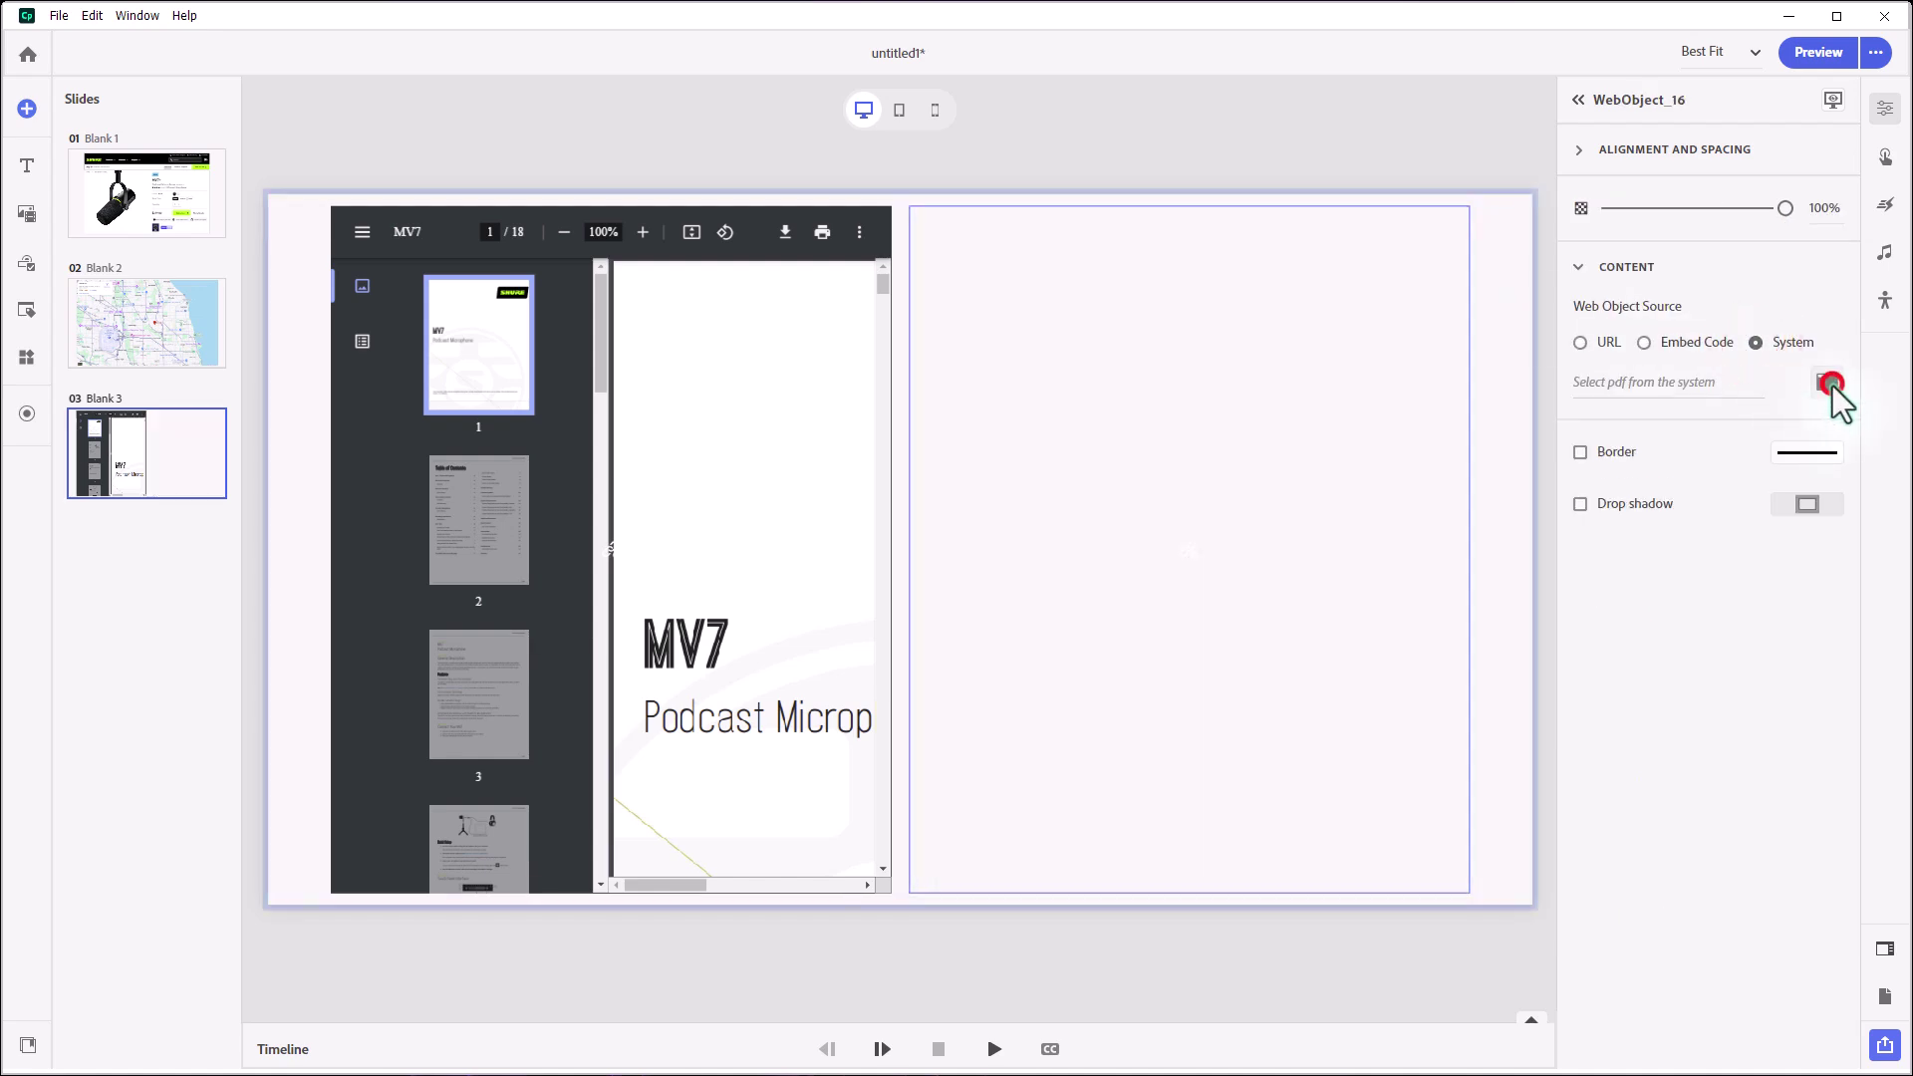
left_click(1828, 384)
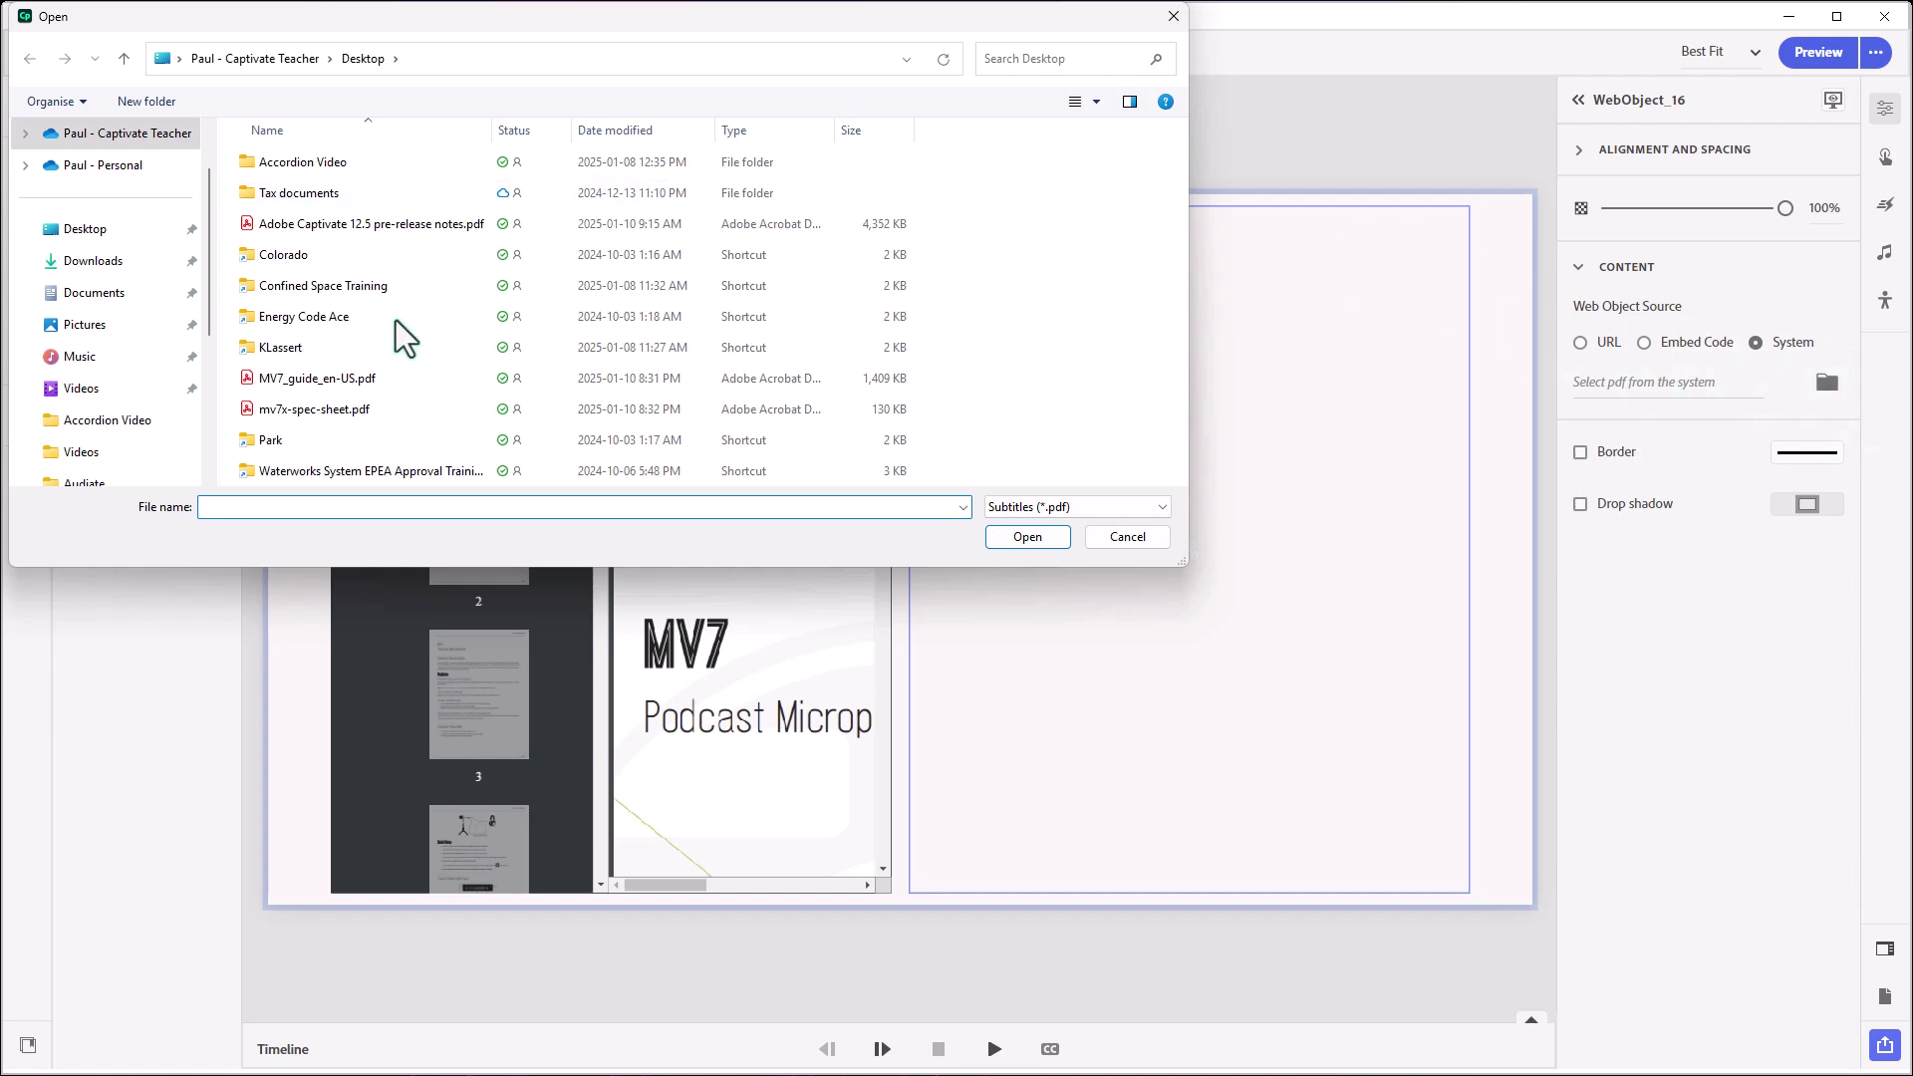
left_click(314, 411)
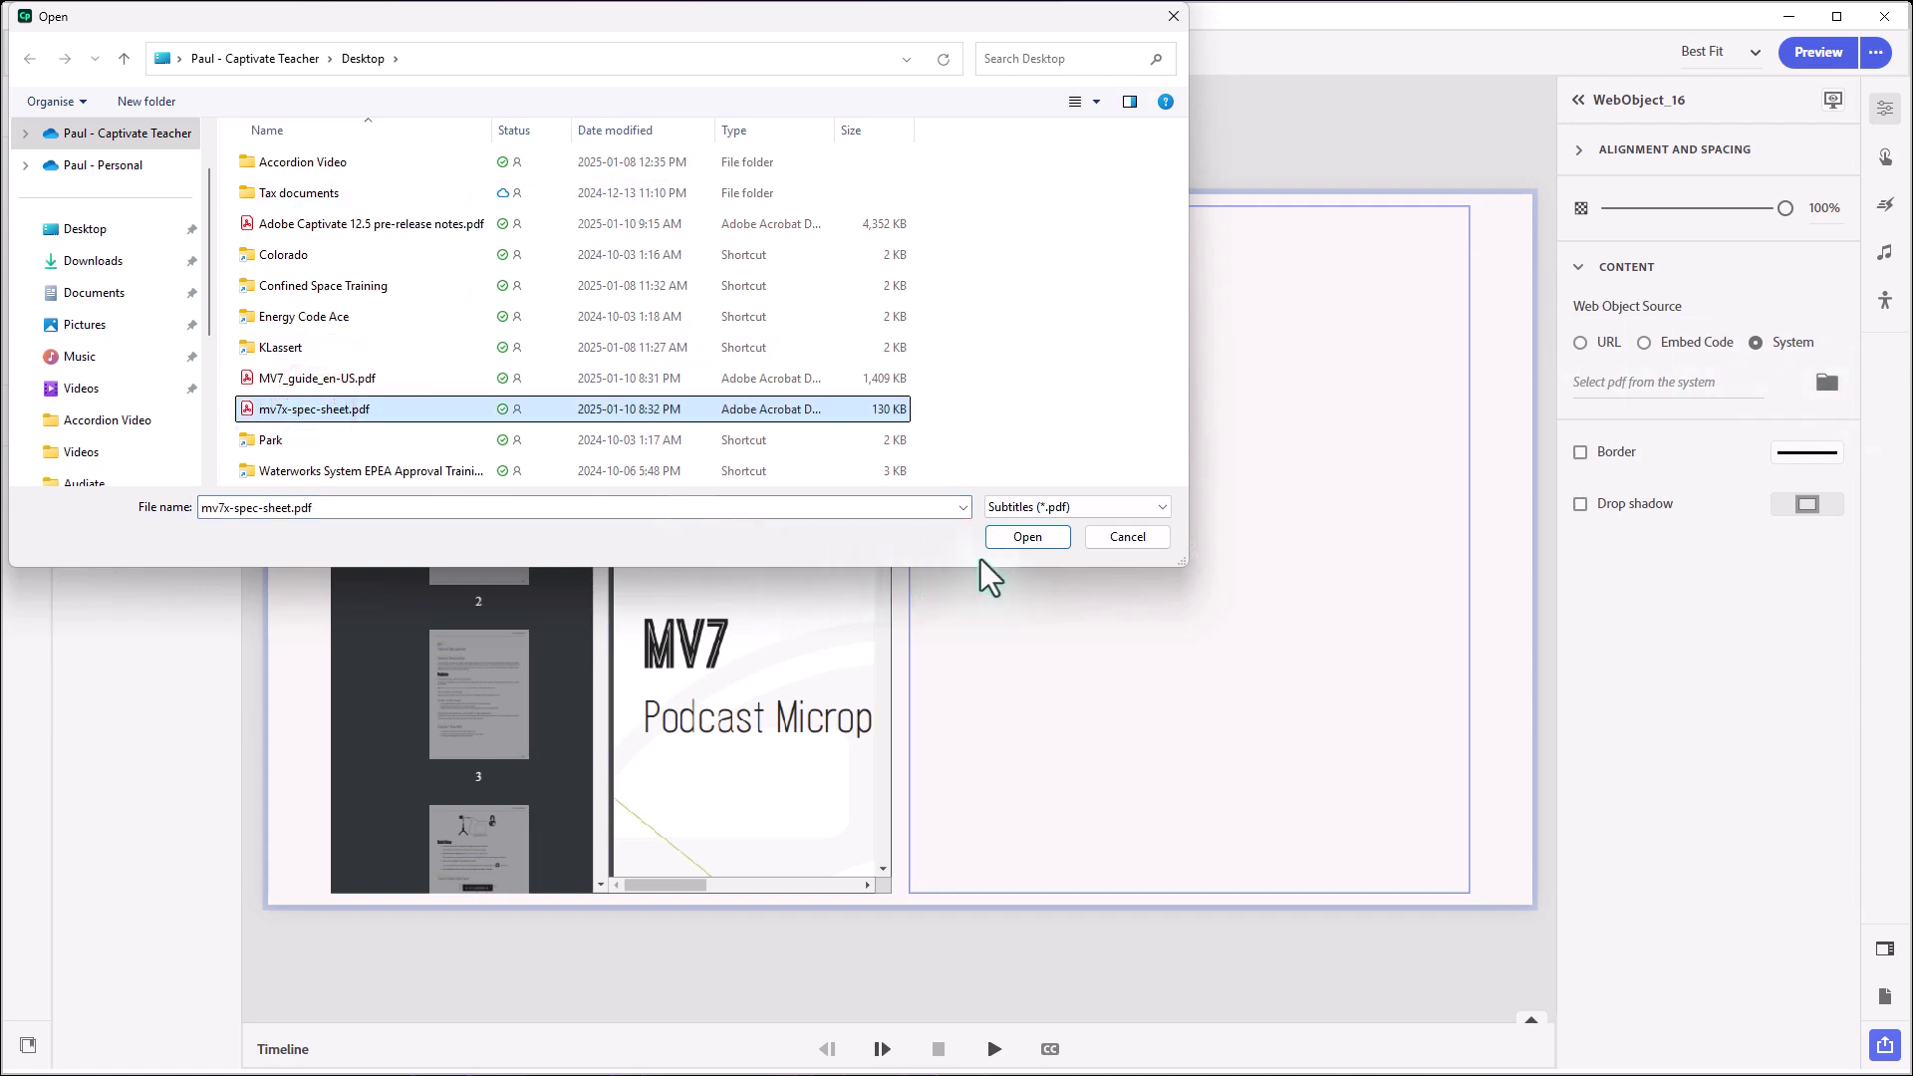
left_click(1042, 543)
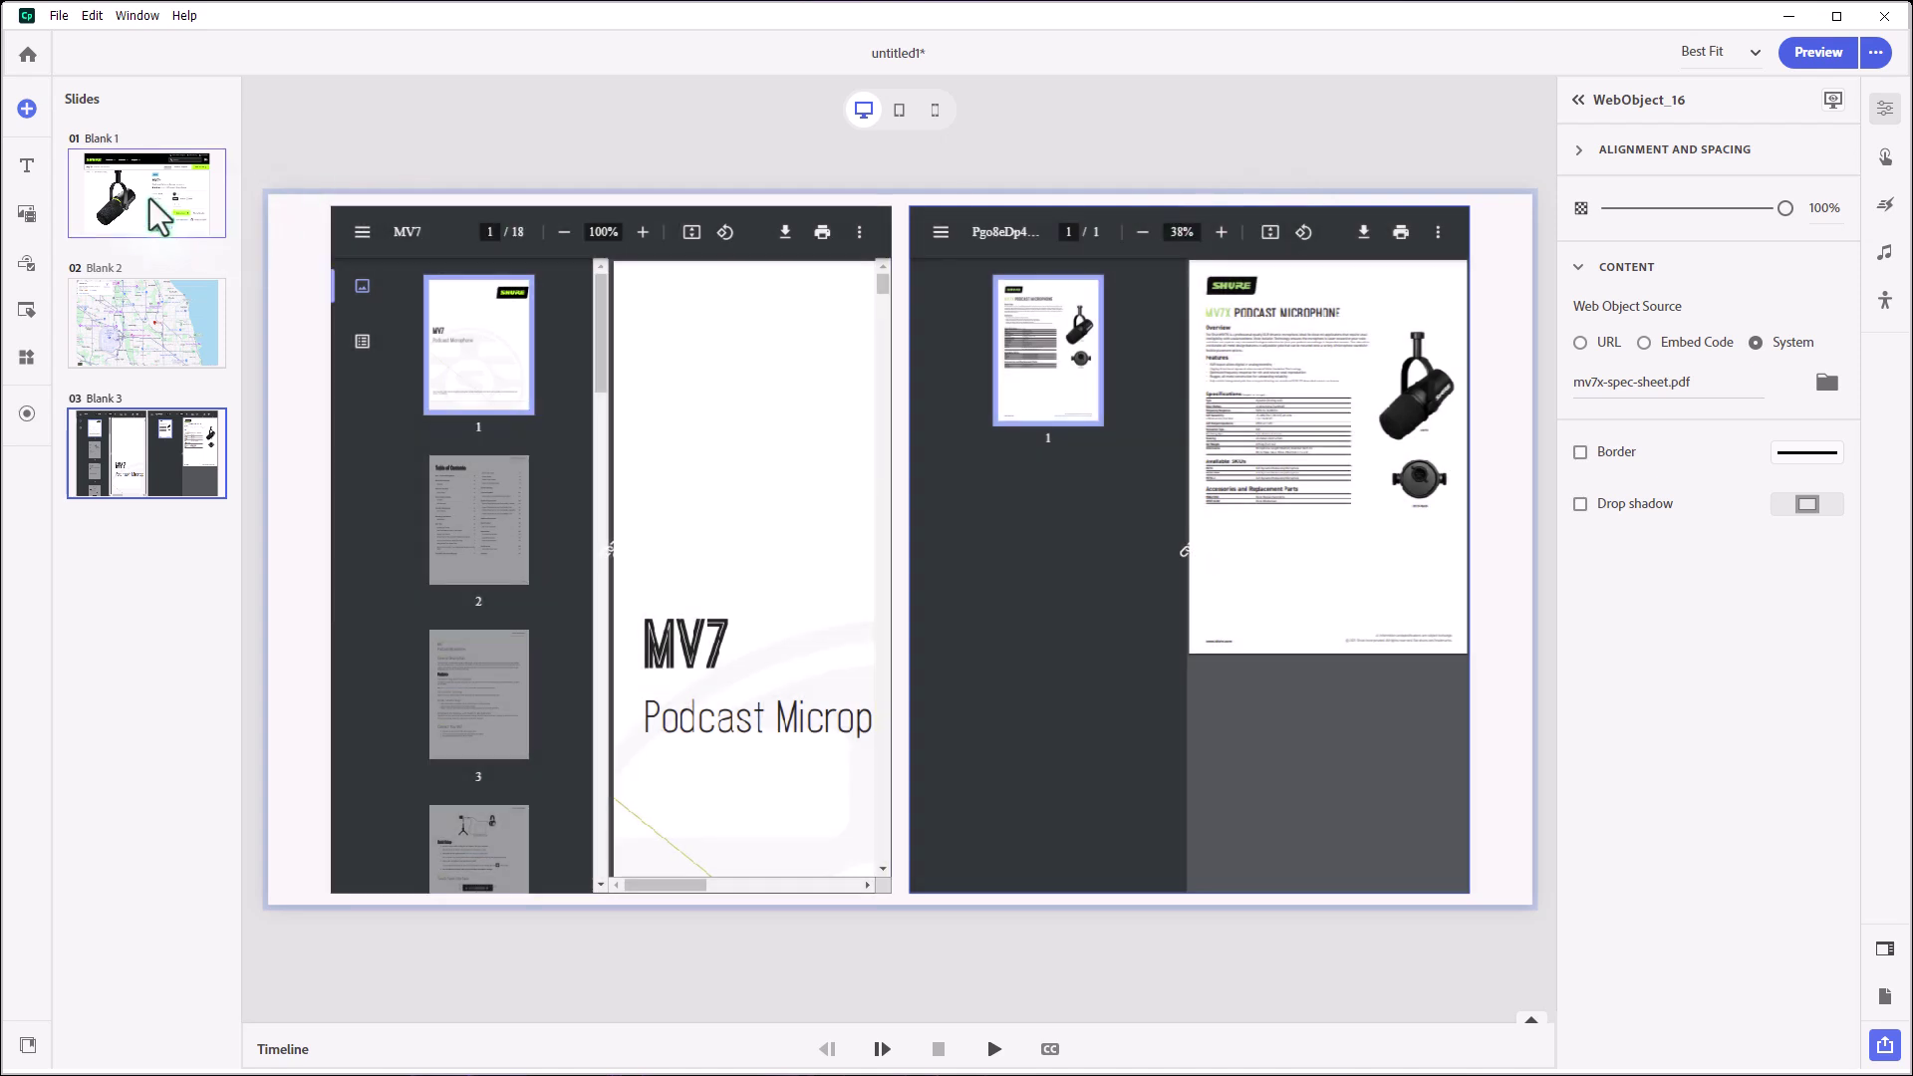
- Preview the project from slide 1, showing the Shure MV7+ product page at desktop width
left_click(135, 172)
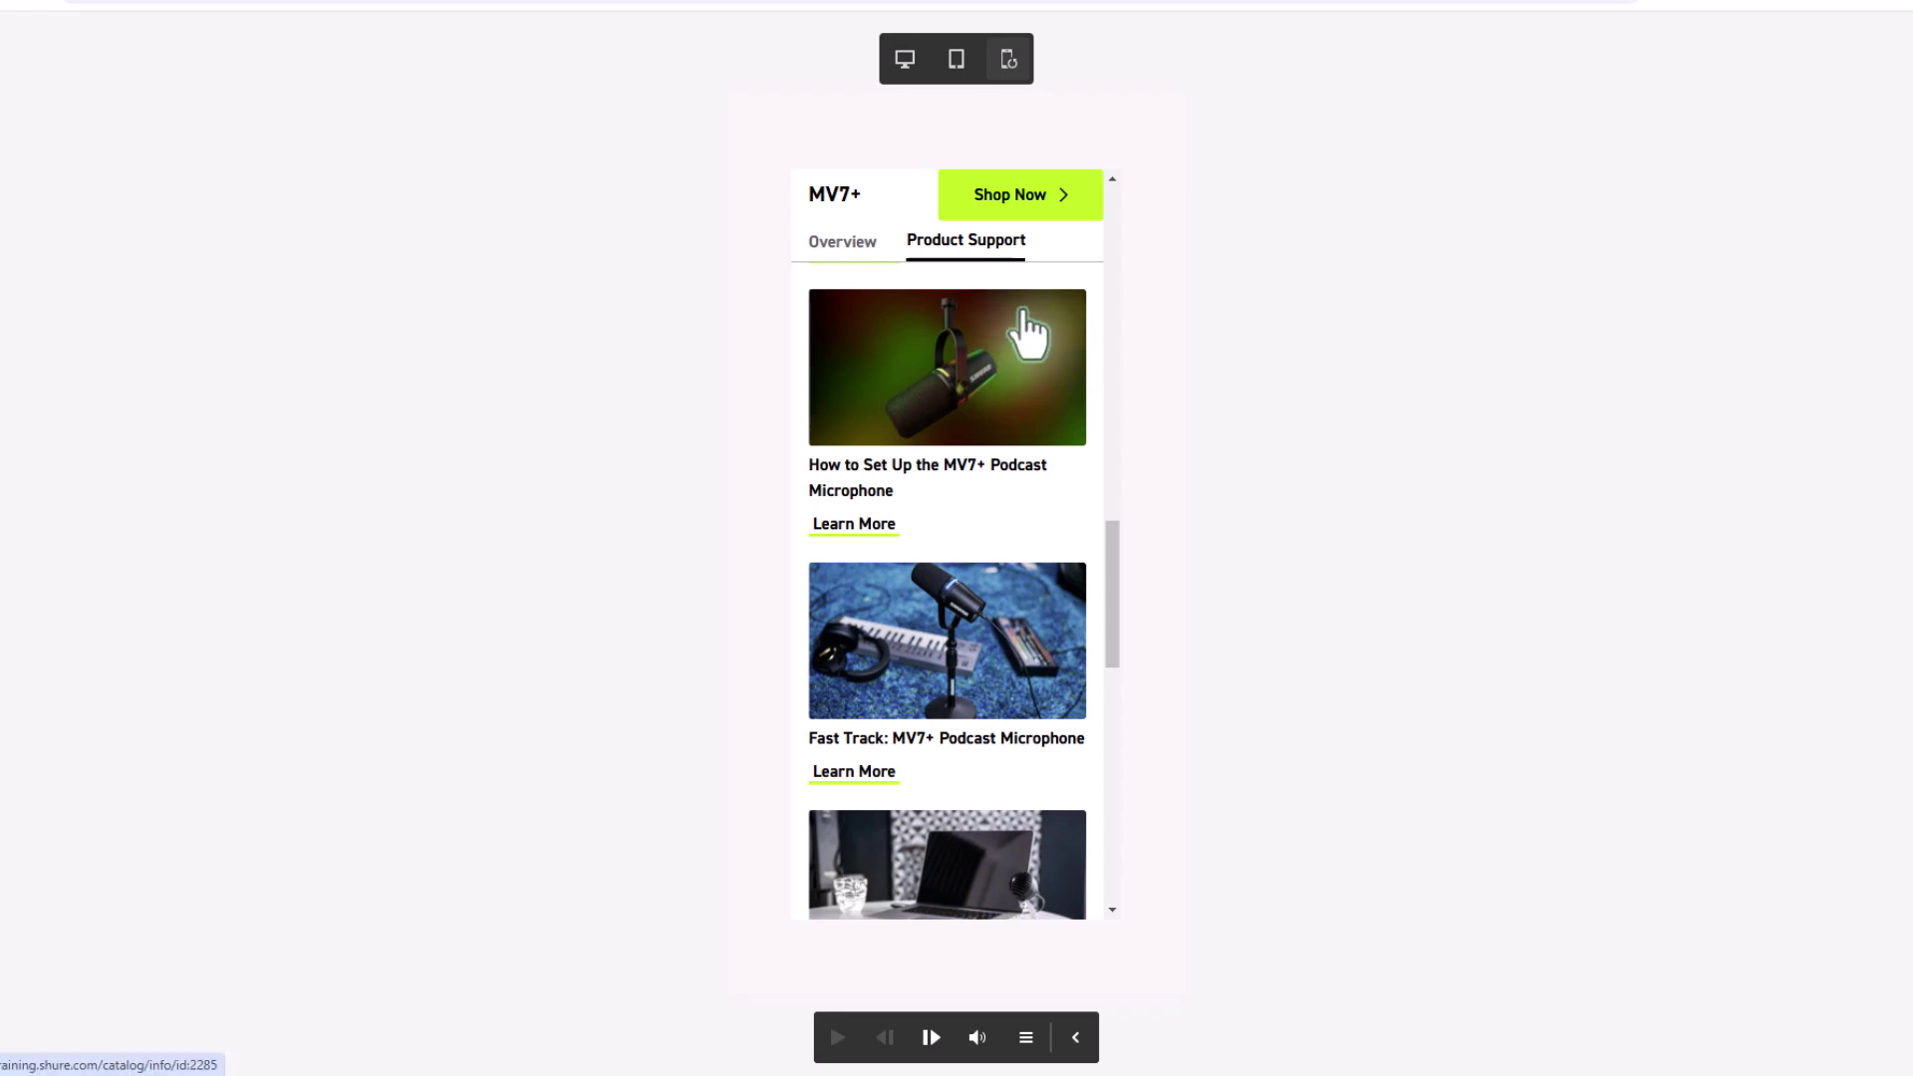
left_click(903, 62)
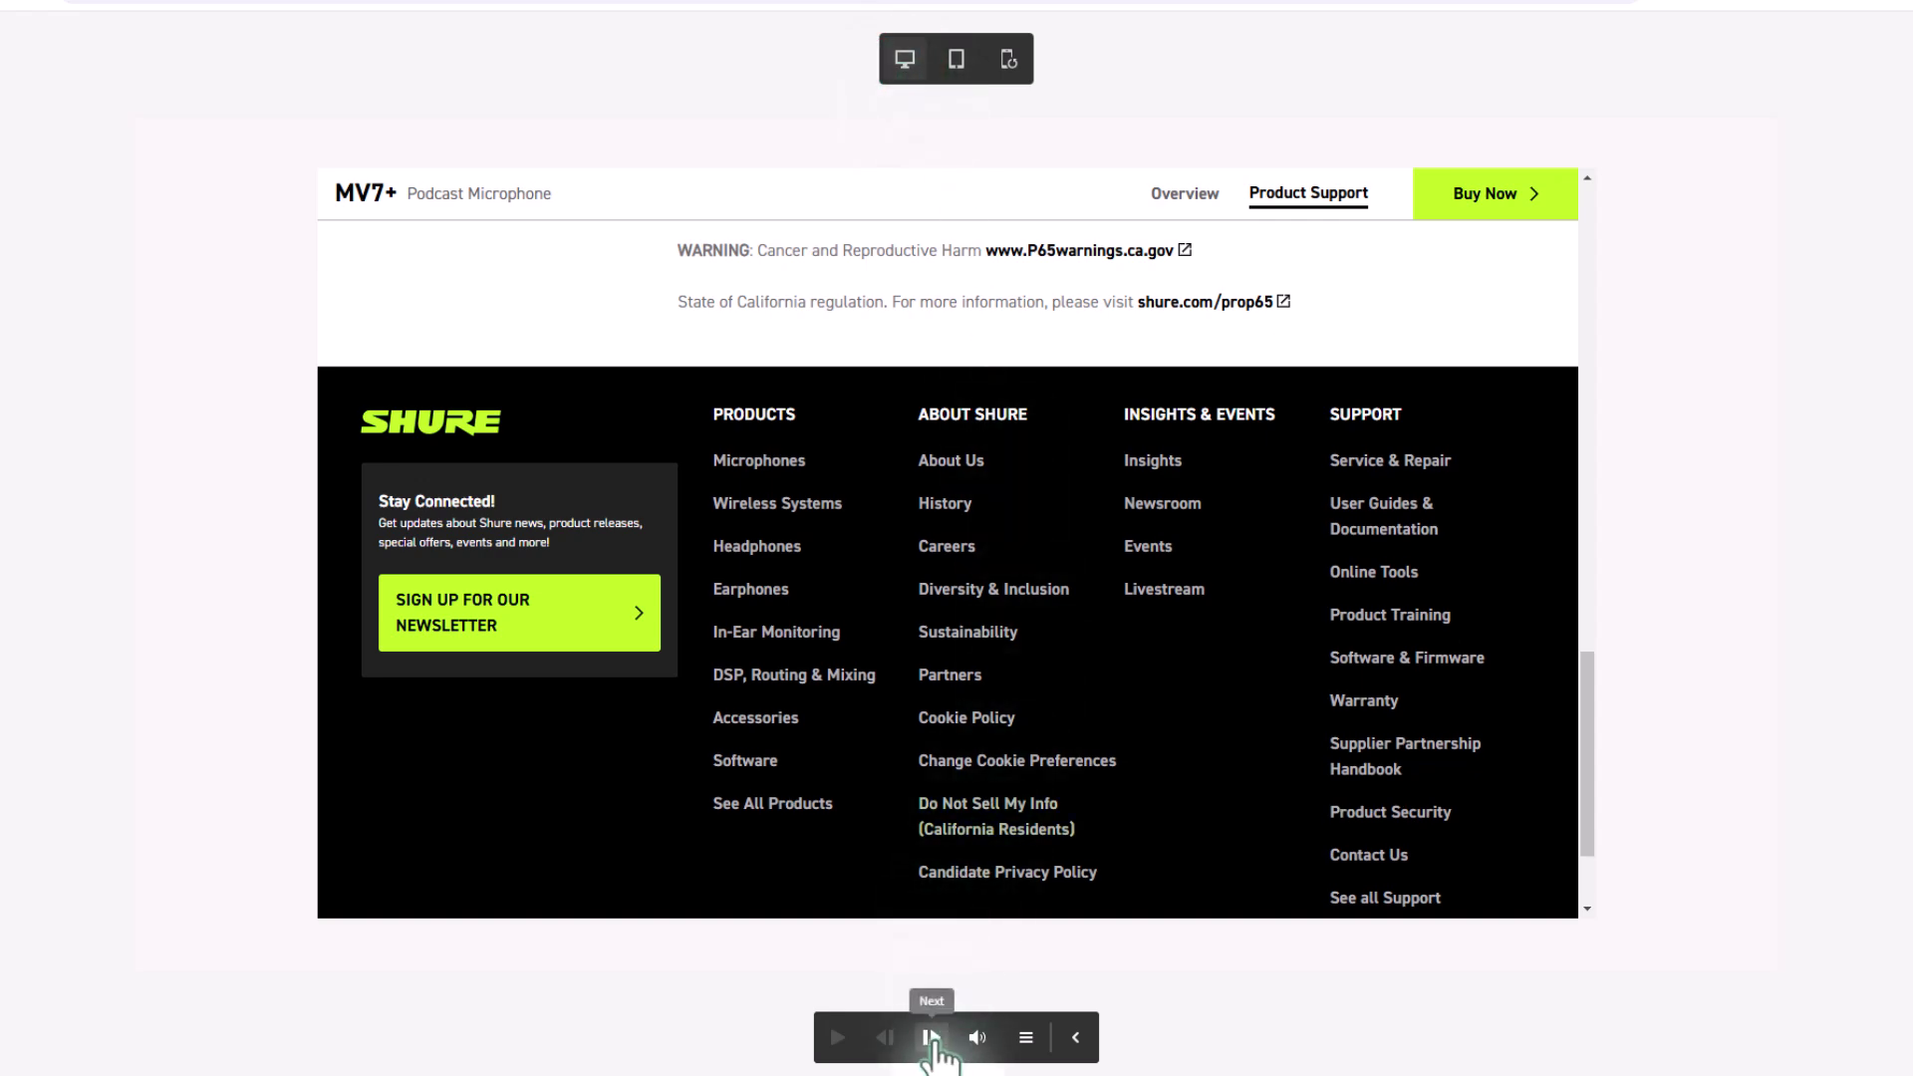
- Advance the preview to the Google Map slide and pan the SHURE Inc. pin nearer the centre
left_click(933, 1039)
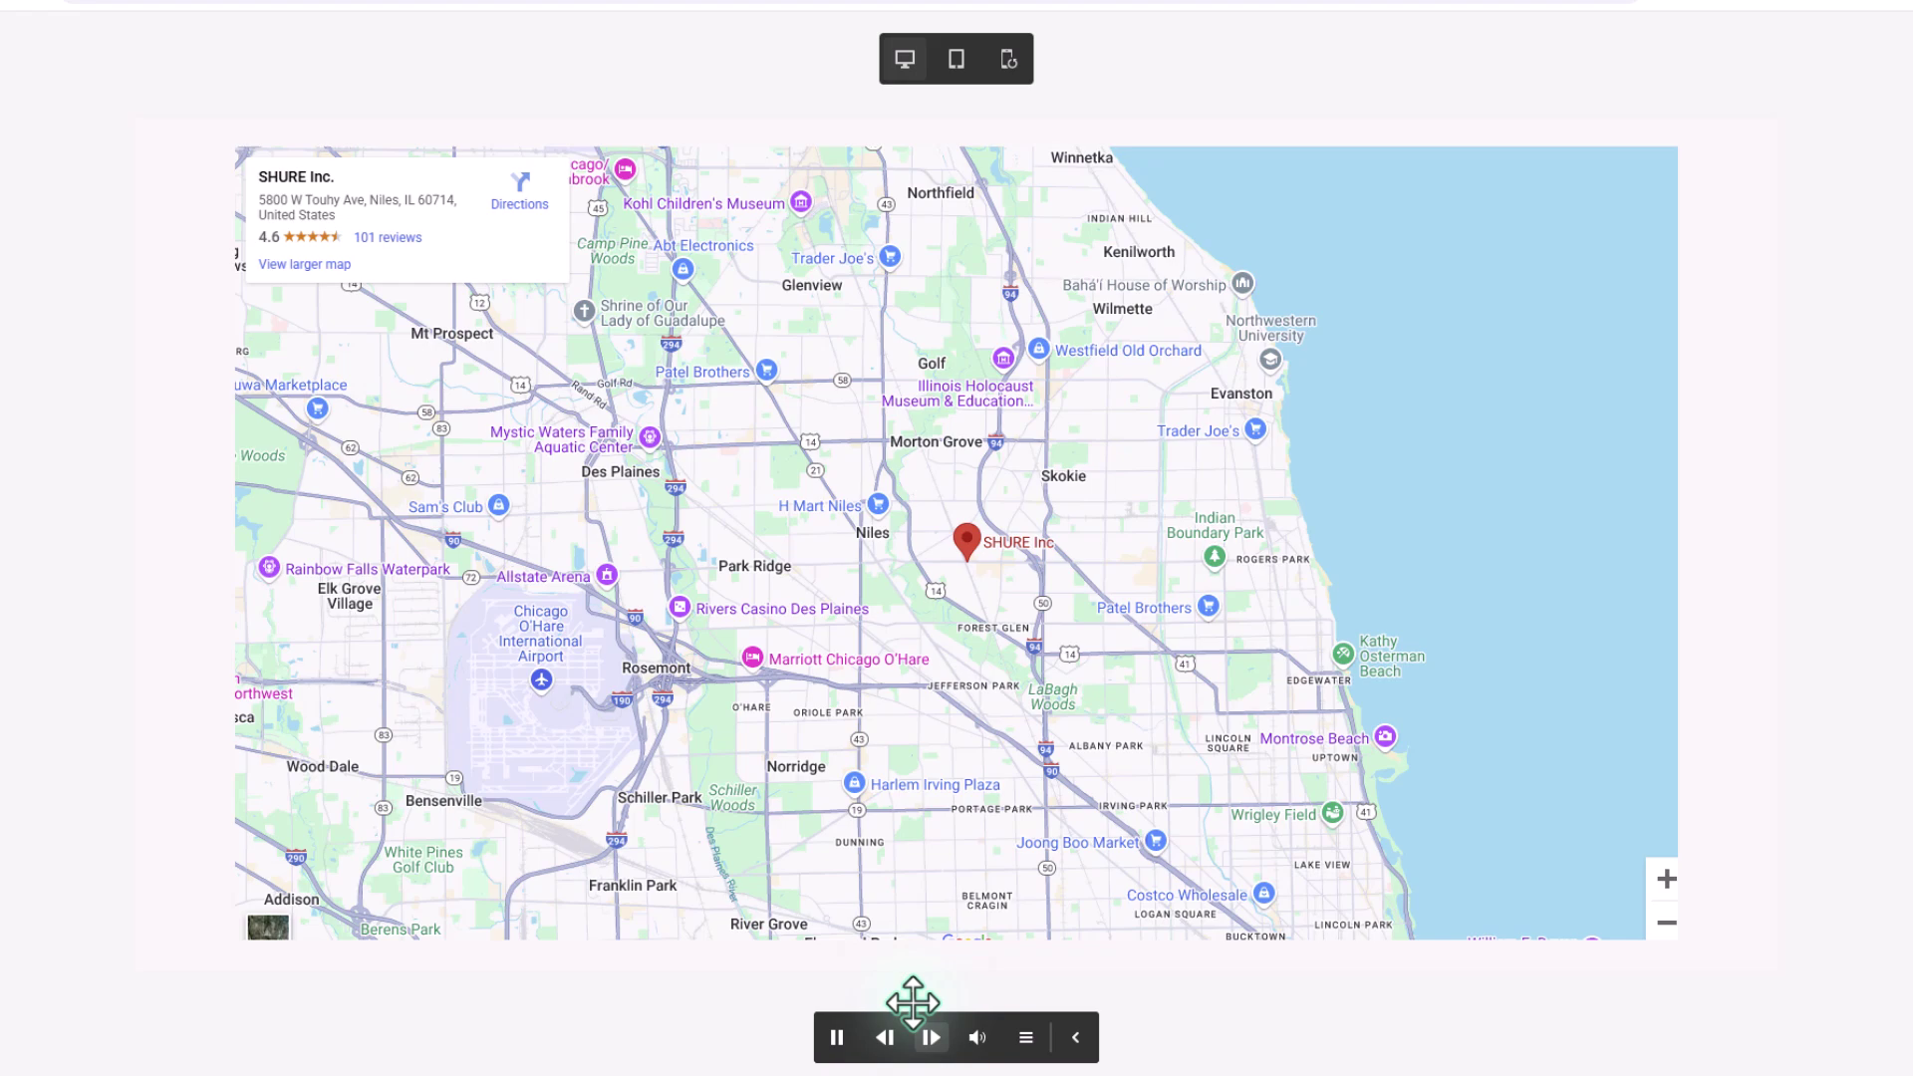
left_click_drag(893, 518, 854, 470)
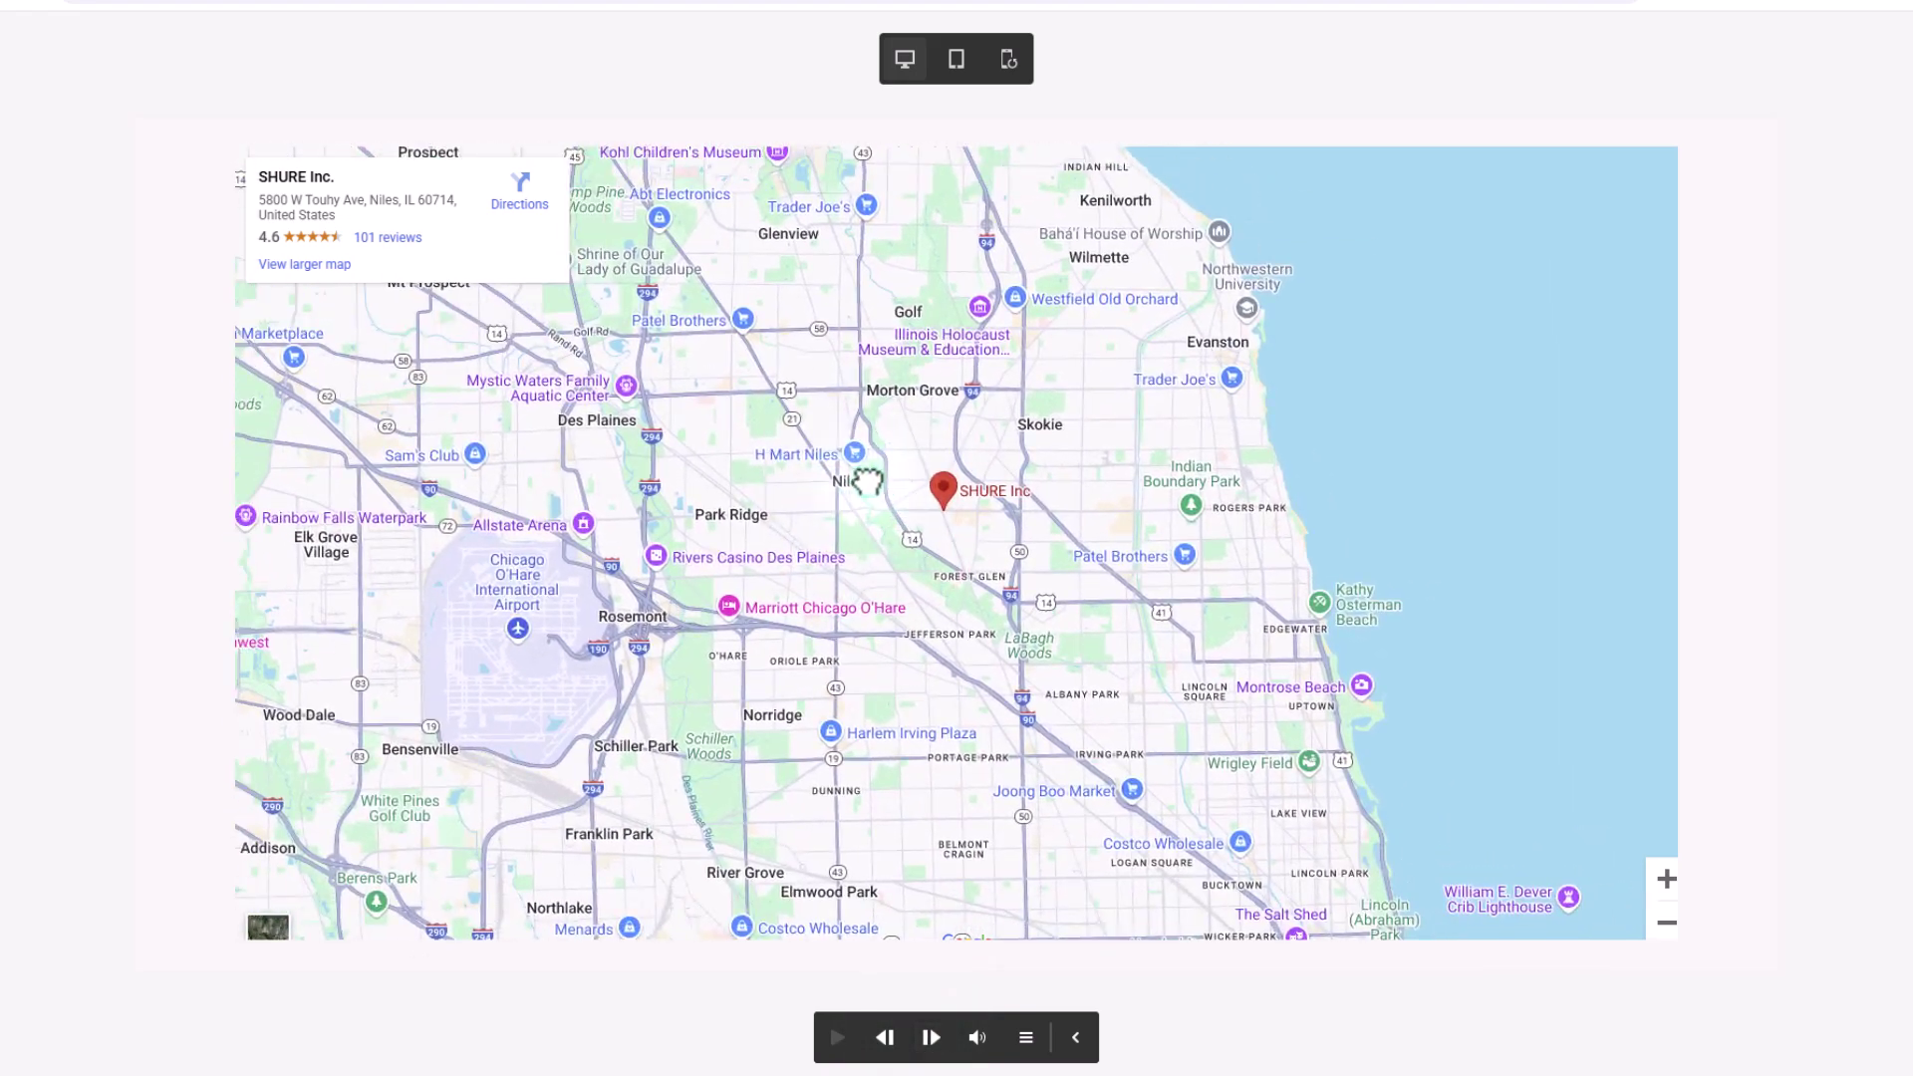